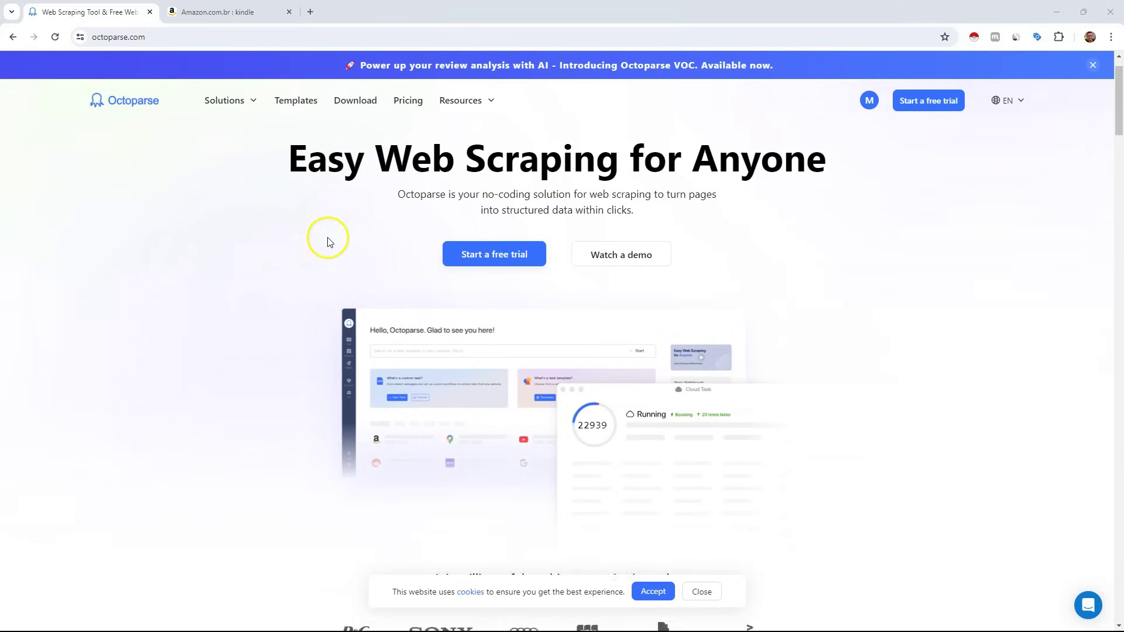
# Step: Accept the cookie notice on the Octoparse website
pyautogui.scroll(-4, 326, 238)
pyautogui.click(651, 591)
pyautogui.scroll(-9, 333, 381)
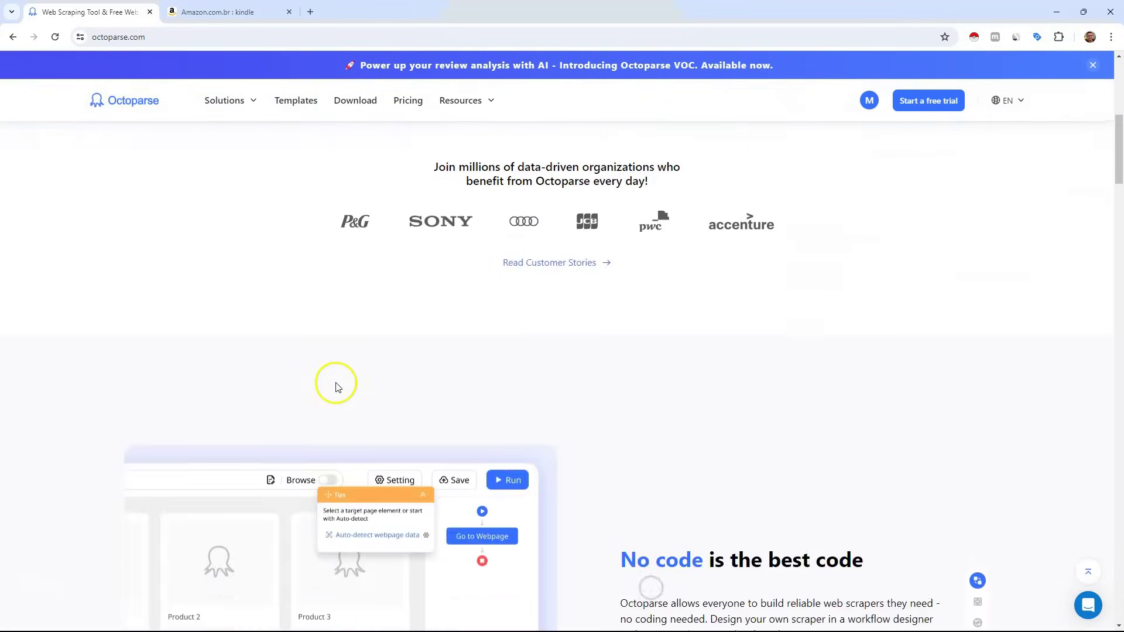
pyautogui.scroll(12, 346, 370)
pyautogui.scroll(1, 359, 373)
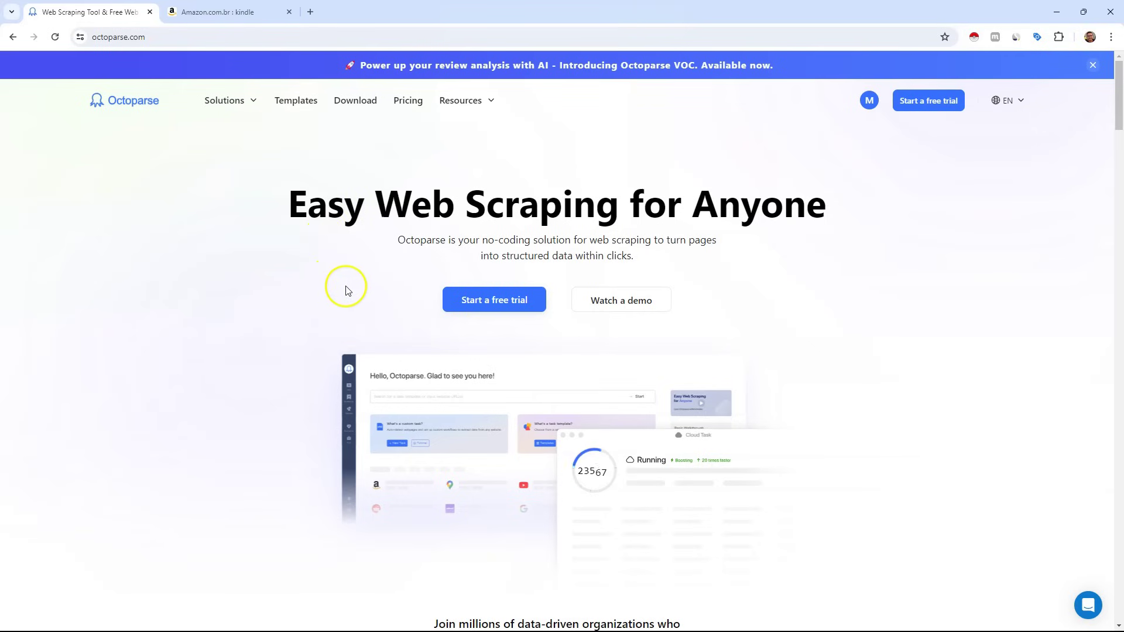
# Step: Look over the octoparse.com homepage, then switch to the Octoparse desktop app
pyautogui.scroll(-2, 309, 252)
pyautogui.scroll(2, 316, 240)
pyautogui.scroll(-10, 300, 228)
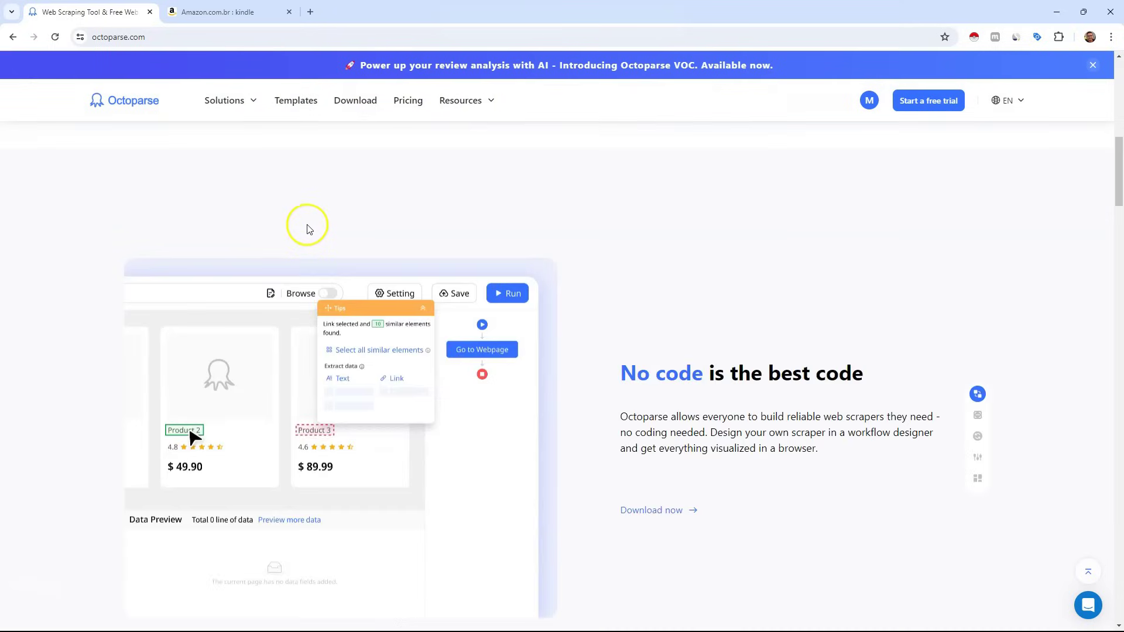
pyautogui.scroll(10, 306, 226)
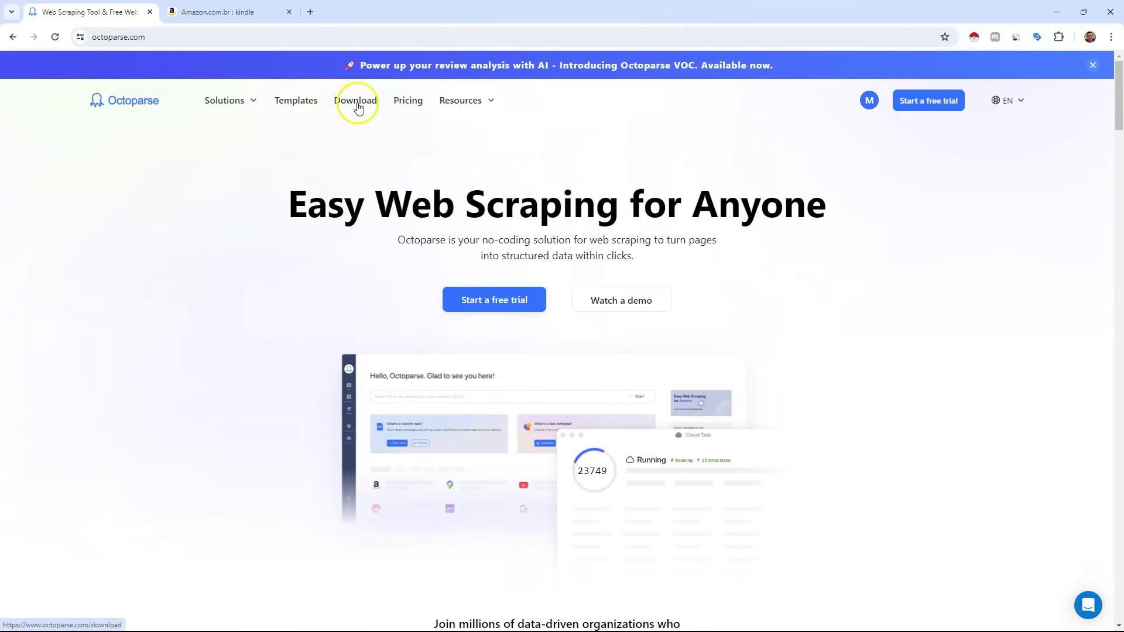
pyautogui.hotkey('alt', 'Tab')
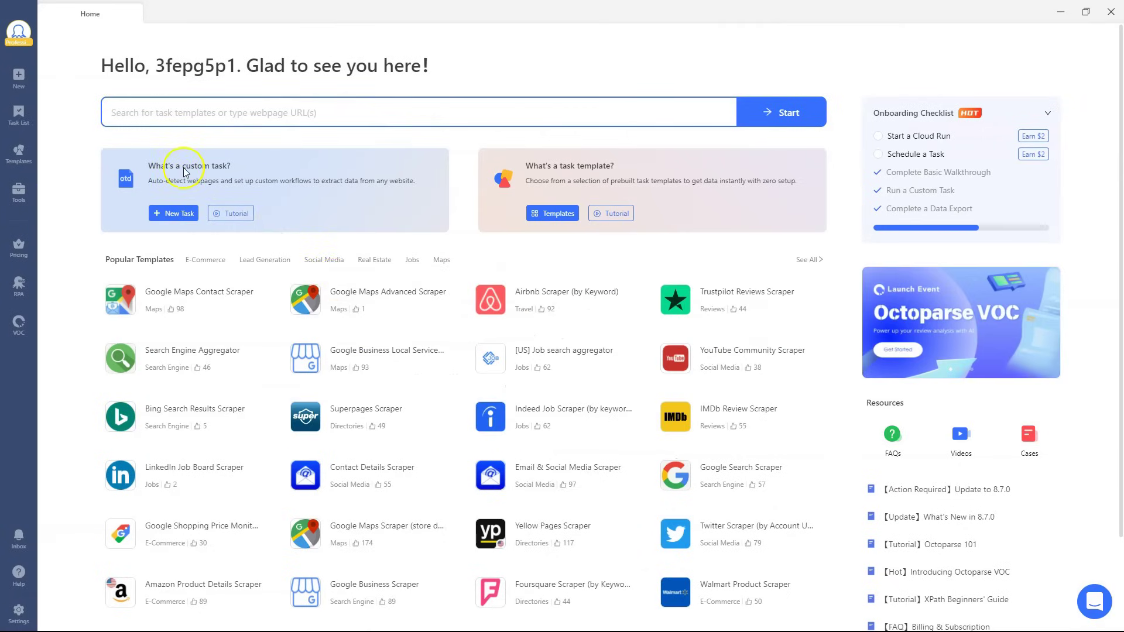
pyautogui.click(30, 44)
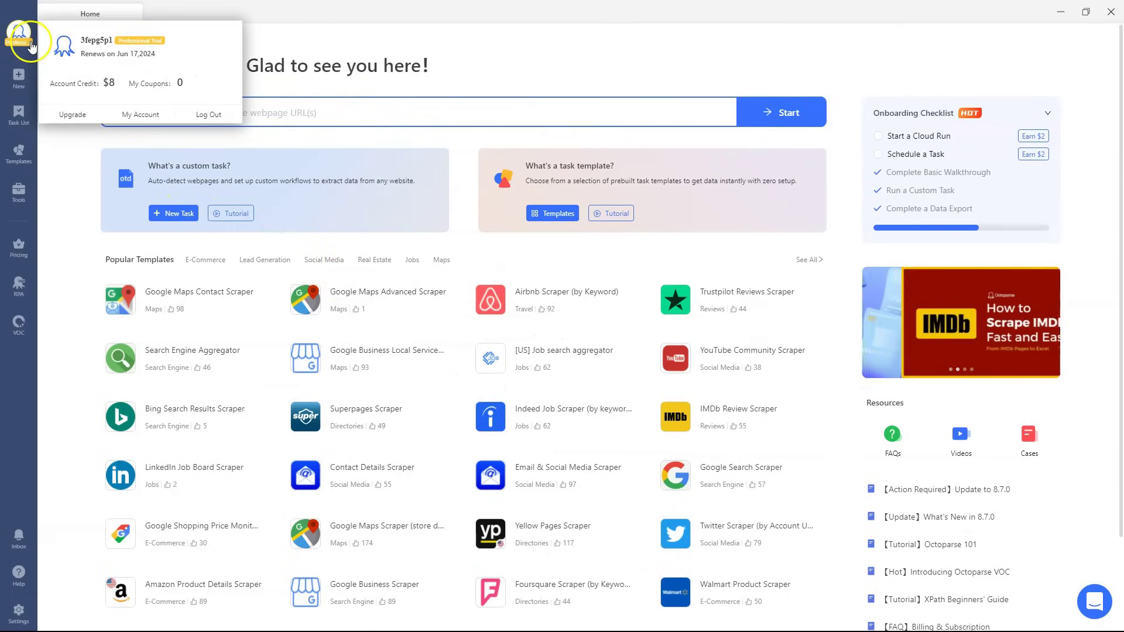
pyautogui.click(89, 187)
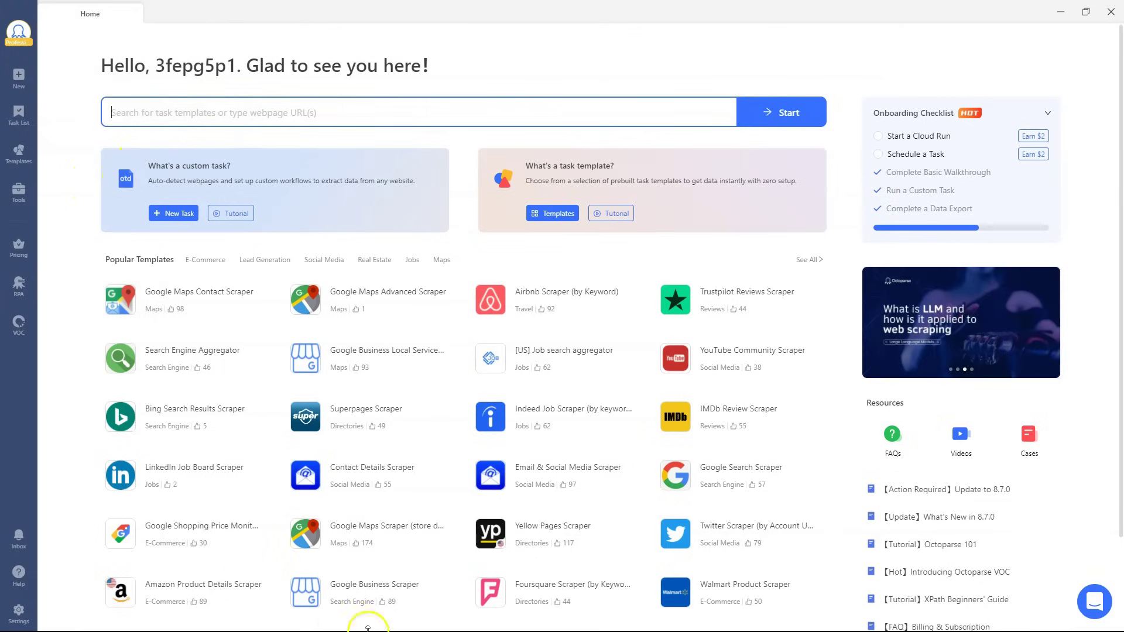
pyautogui.scroll(-3, 265, 414)
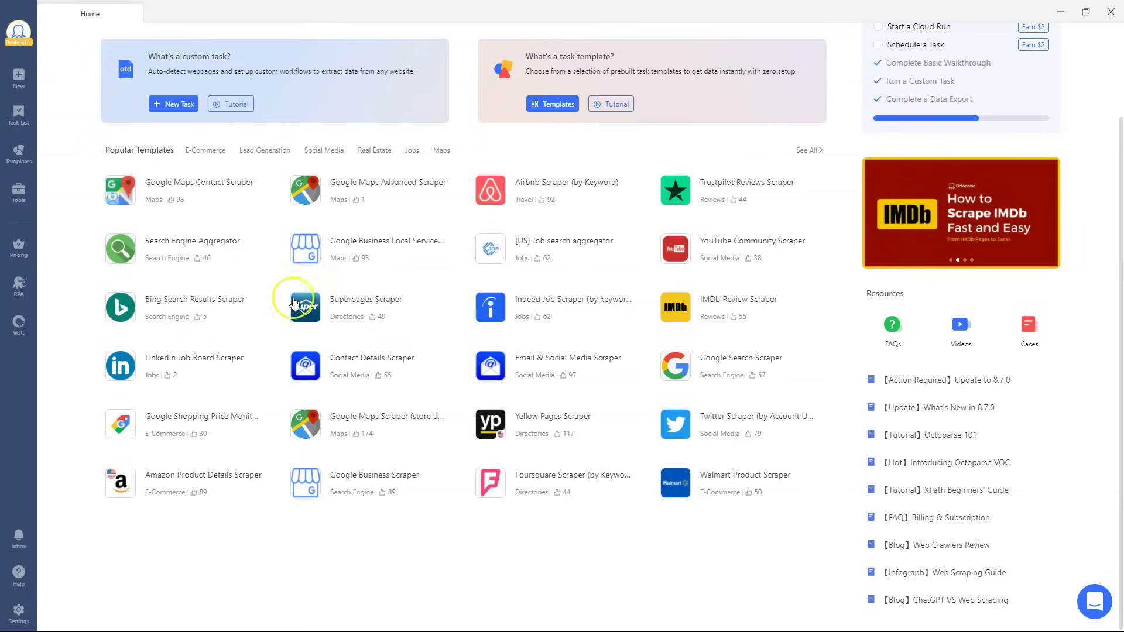
# Step: Browse the Template Gallery of scraping templates, then return to the Home page
pyautogui.click(18, 153)
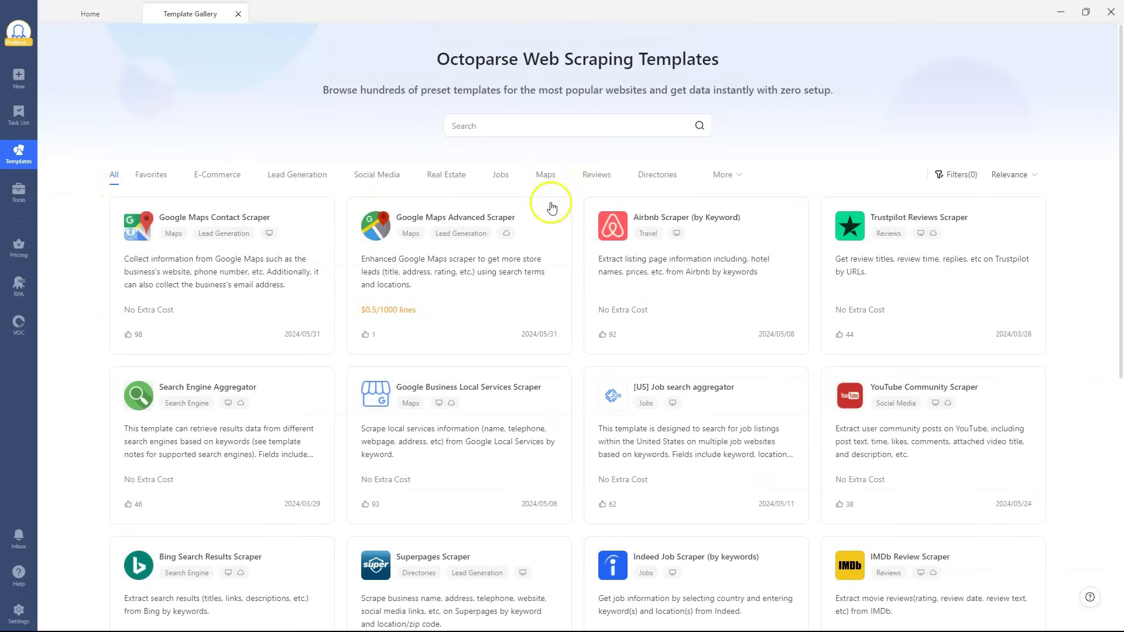
pyautogui.scroll(-8, 545, 213)
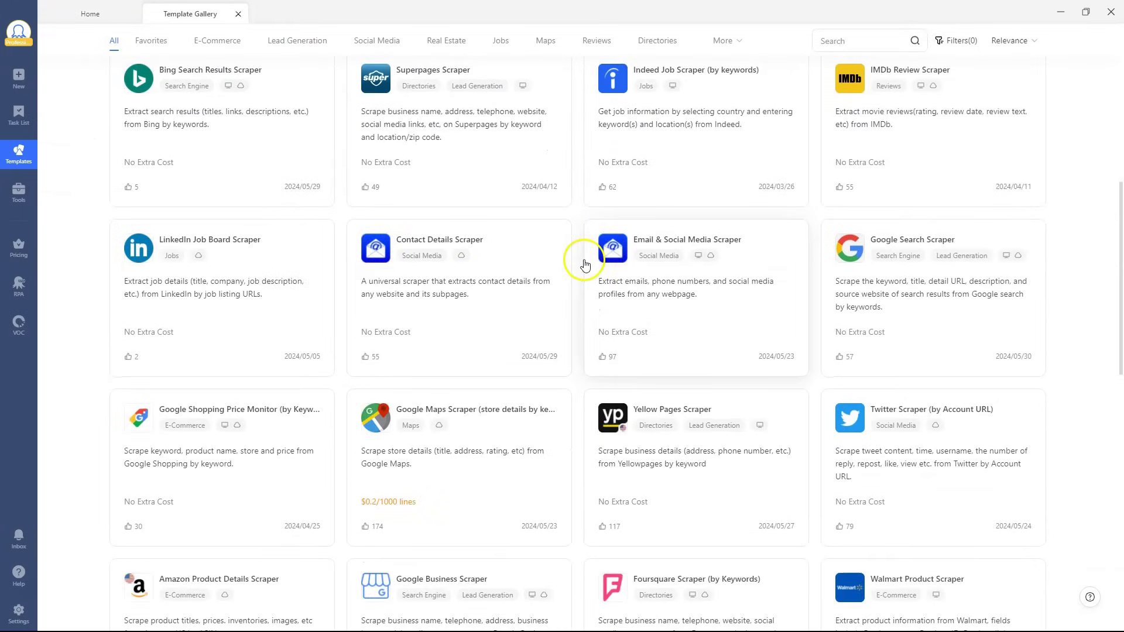
pyautogui.scroll(-15, 583, 261)
pyautogui.scroll(-1, 278, 335)
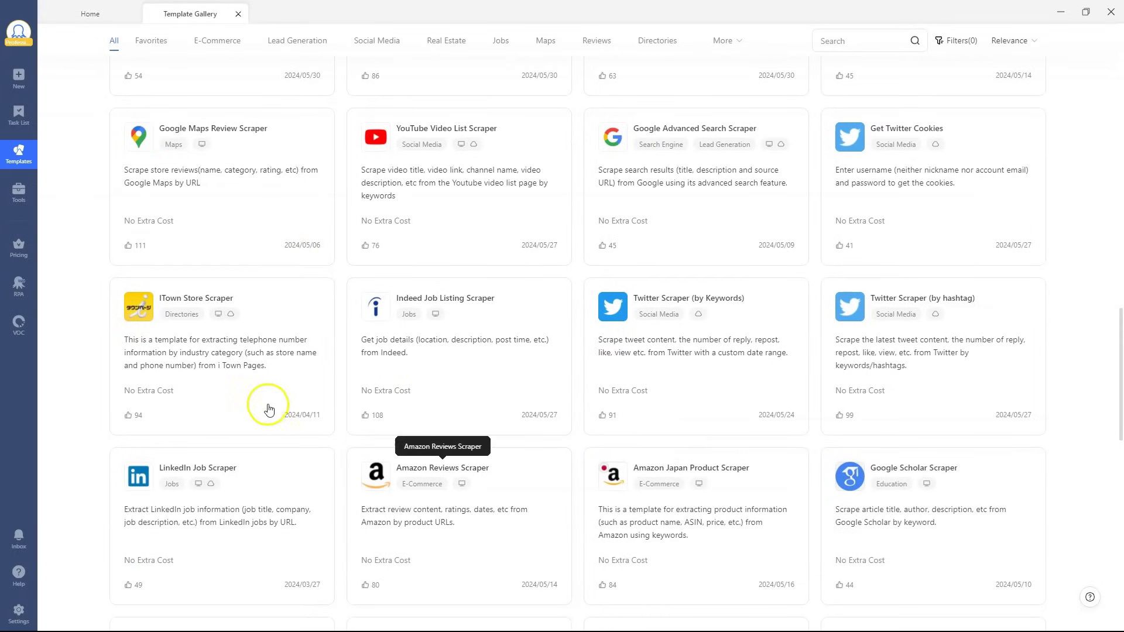
pyautogui.scroll(10, 268, 401)
pyautogui.scroll(12, 63, 169)
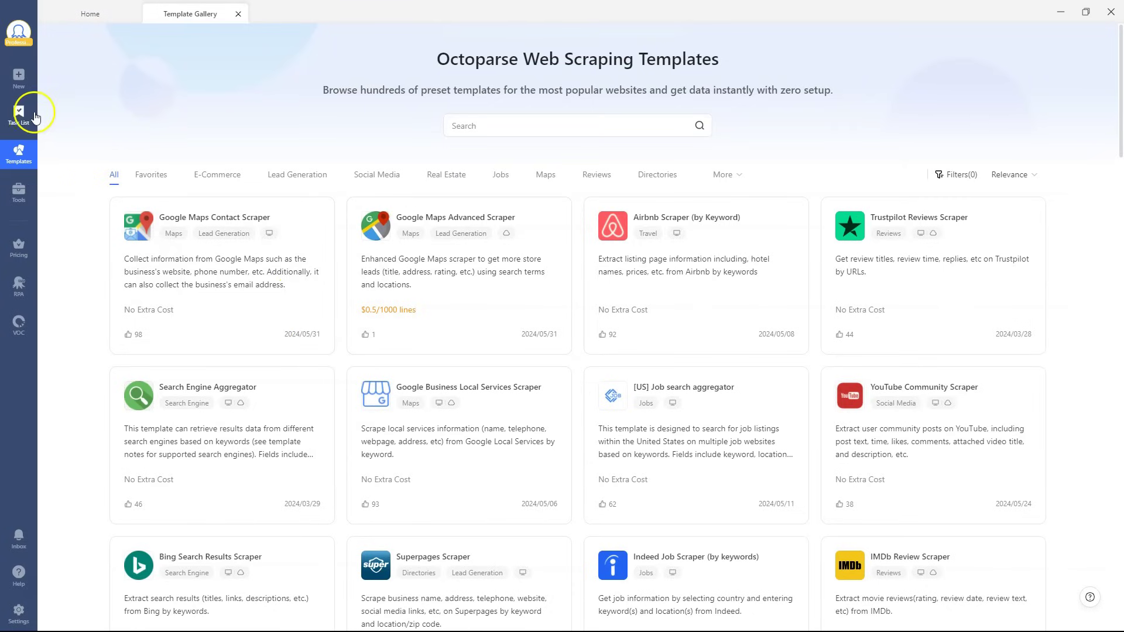
pyautogui.click(67, 15)
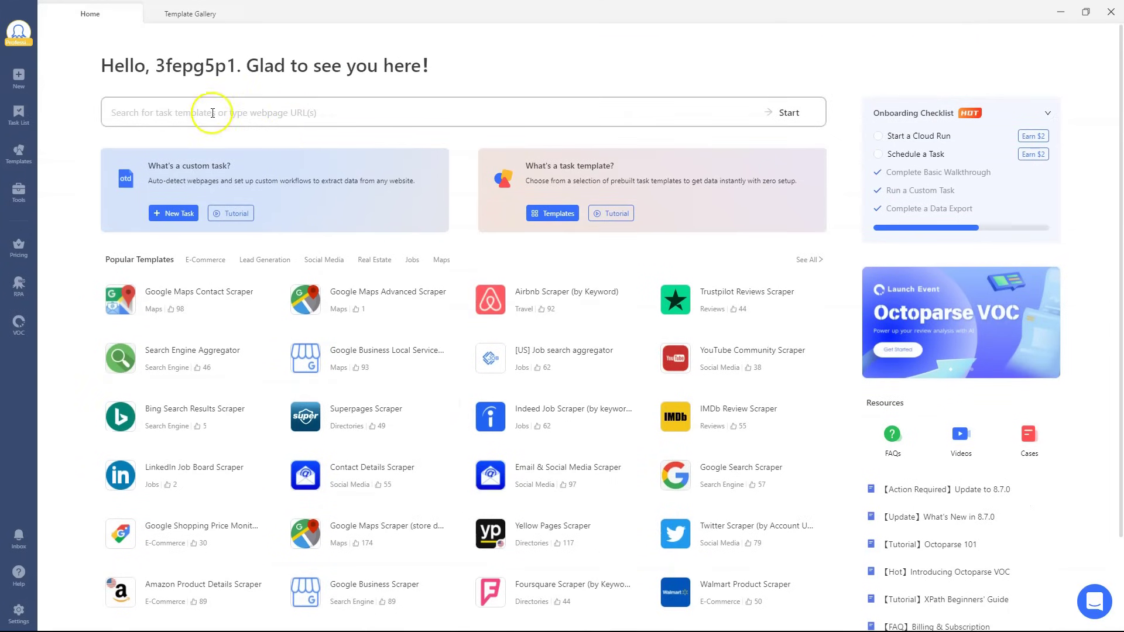
# Step: Copy the Amazon.com.br kindle results URL from Chrome into Octoparse's Home search and start scraping
pyautogui.click(120, 111)
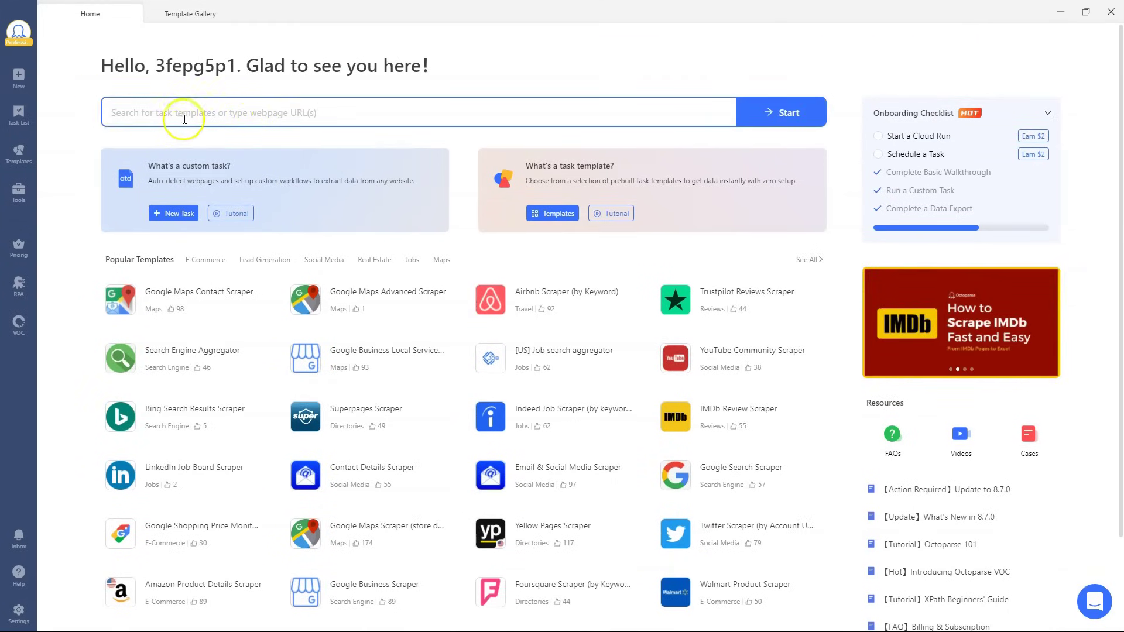
pyautogui.hotkey('ctrl', 'v')
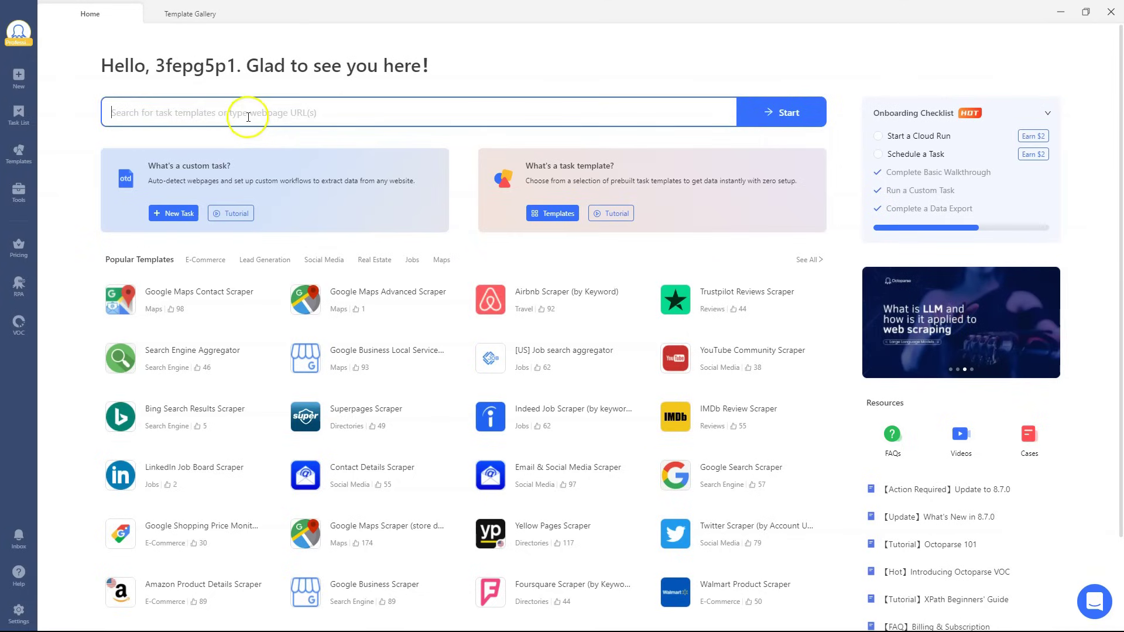
pyautogui.hotkey('alt', 'Tab')
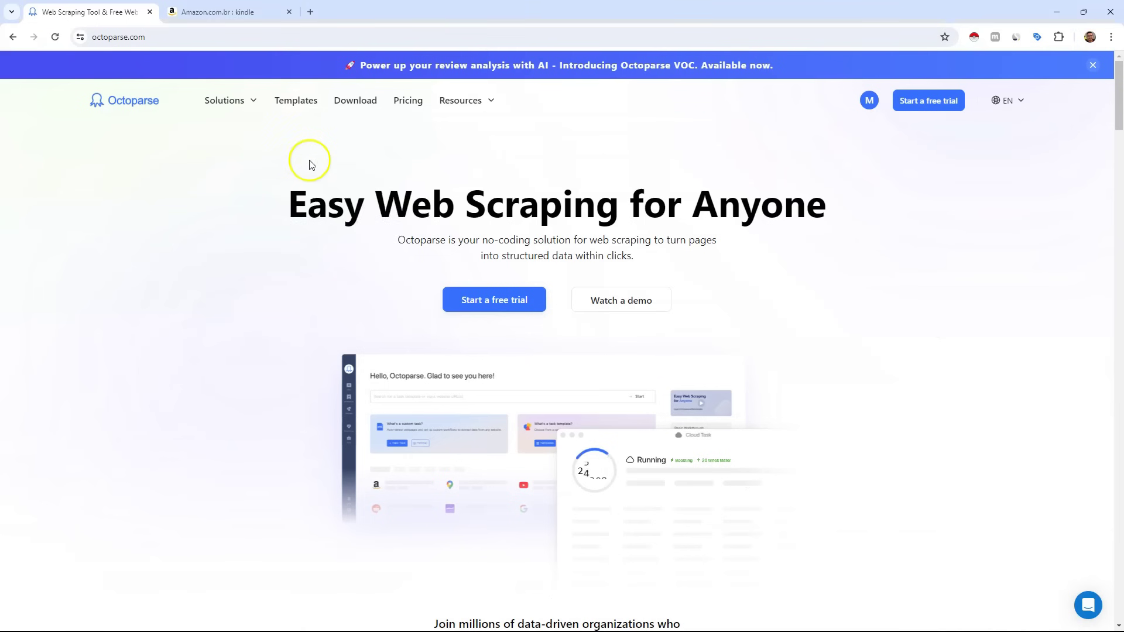
pyautogui.click(234, 15)
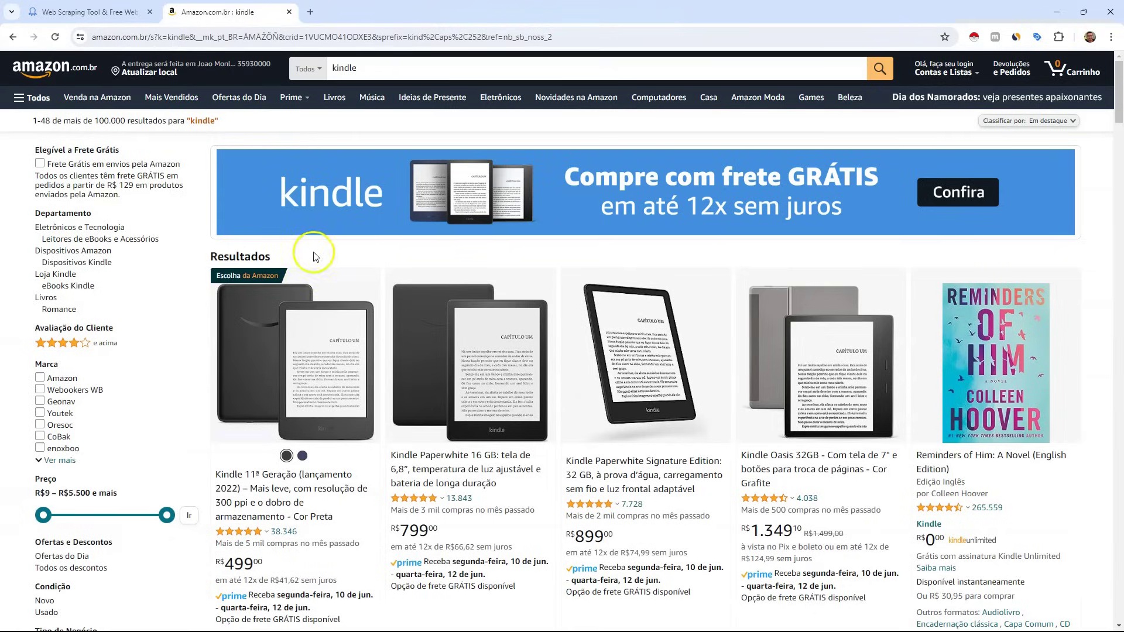
pyautogui.click(246, 39)
pyautogui.hotkey('ctrl', 'c')
pyautogui.hotkey('alt', 'Tab')
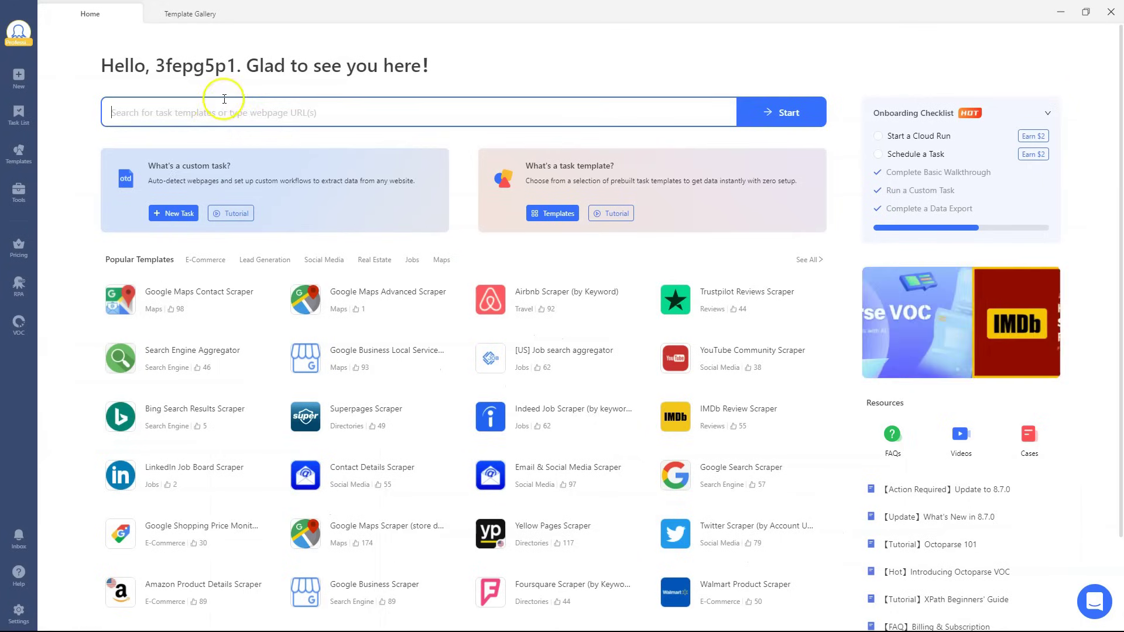
pyautogui.hotkey('ctrl', 'v')
pyautogui.click(763, 116)
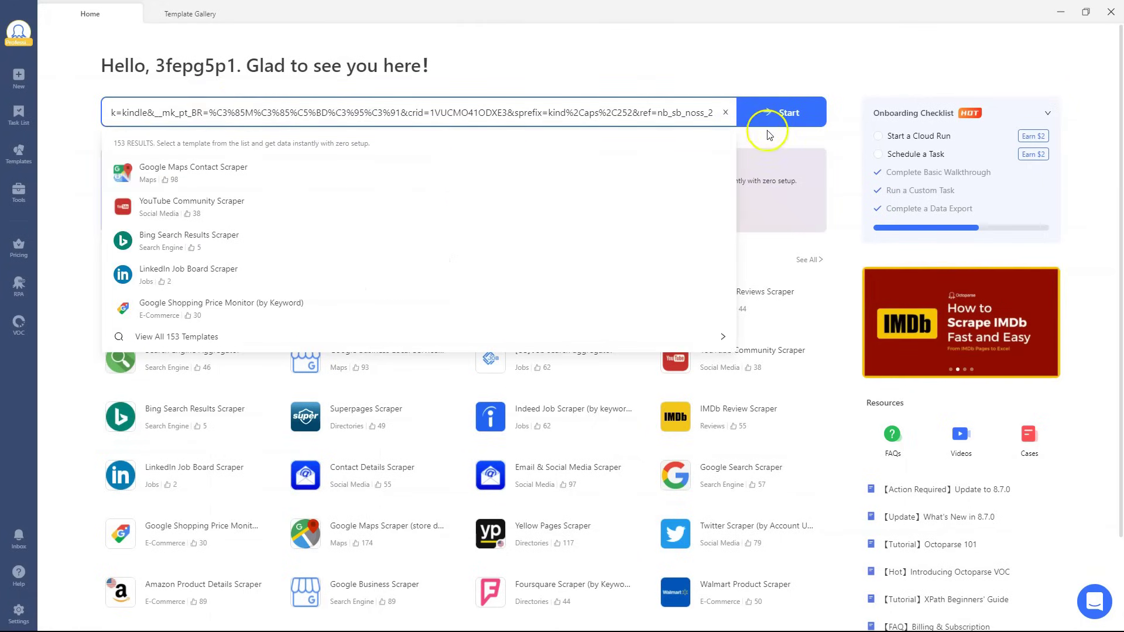
# Step: Launch a new task on the kindle results page and let auto-detect find the product list
pyautogui.click(773, 113)
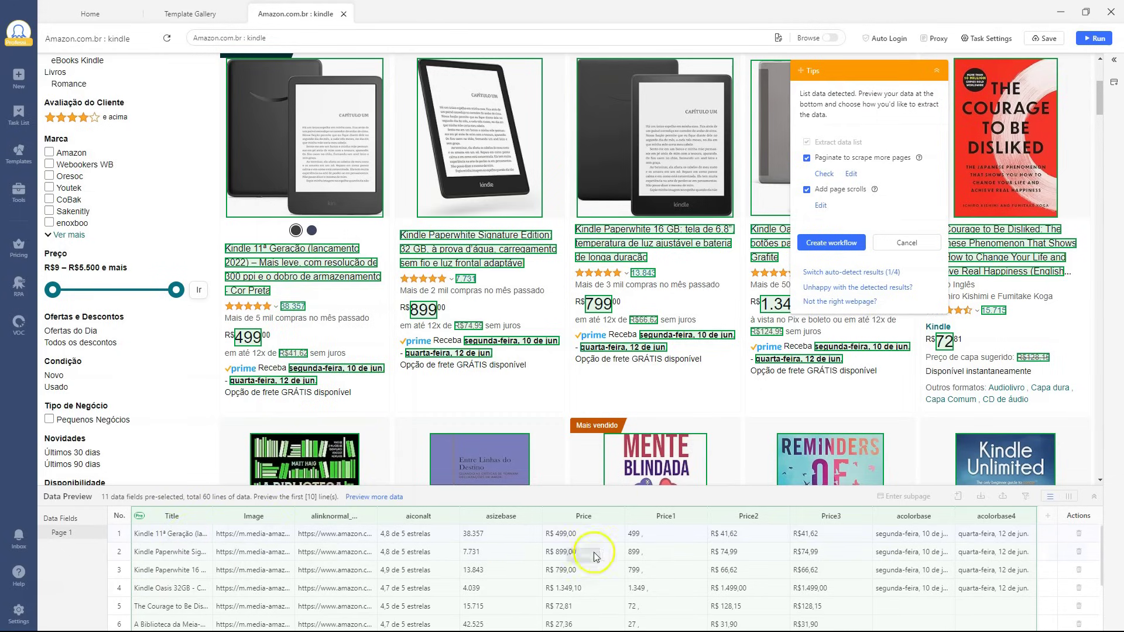
pyautogui.scroll(-6, 605, 387)
pyautogui.scroll(-10, 605, 386)
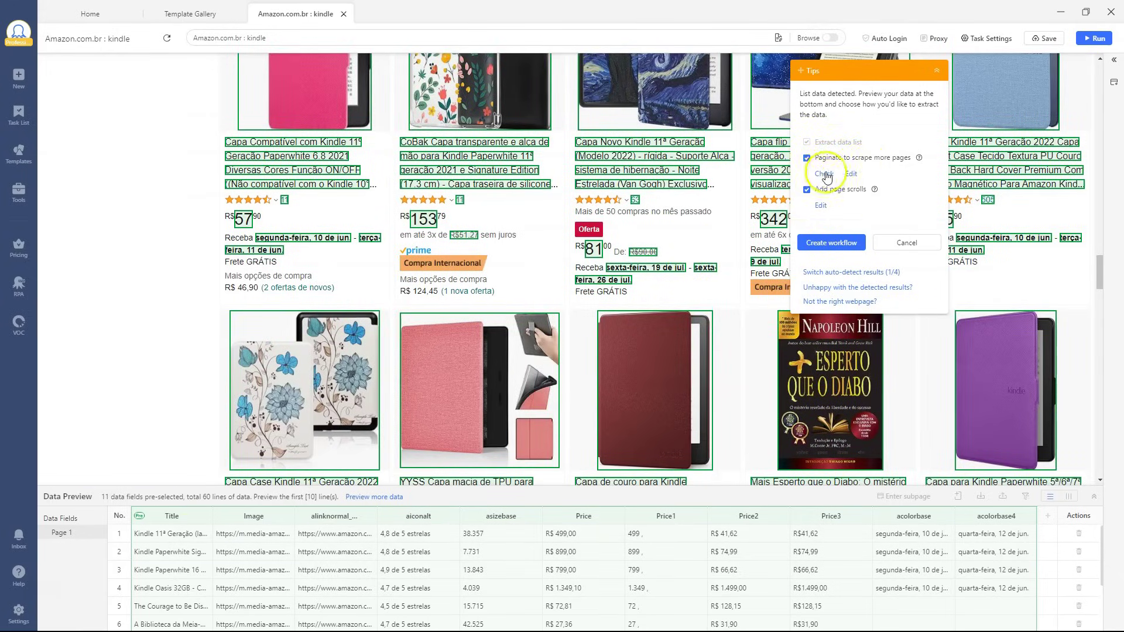
# Step: Check the pagination next-page link and review the page-scroll settings, keeping both enabled
pyautogui.click(829, 176)
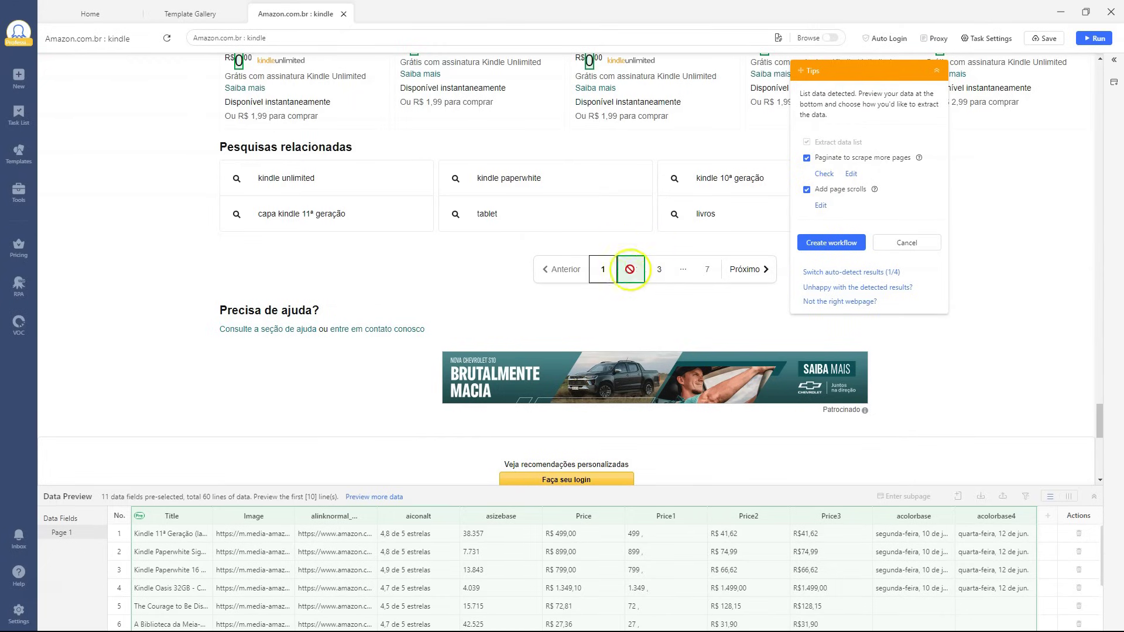
pyautogui.click(821, 206)
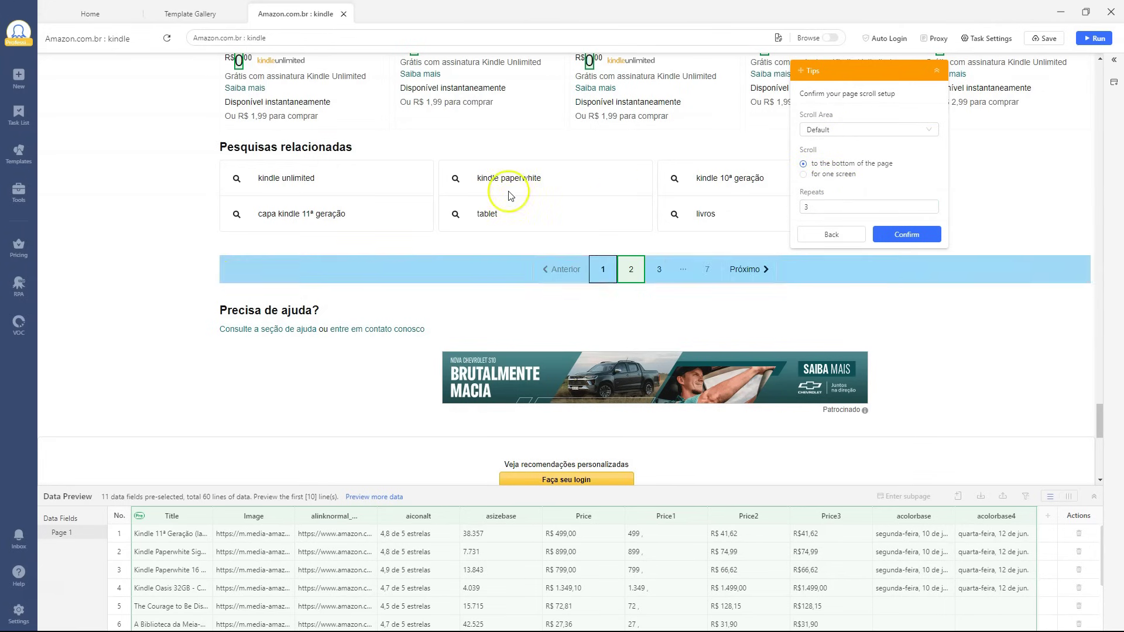
pyautogui.scroll(10, 138, 239)
pyautogui.scroll(-15, 369, 240)
pyautogui.scroll(10, 350, 354)
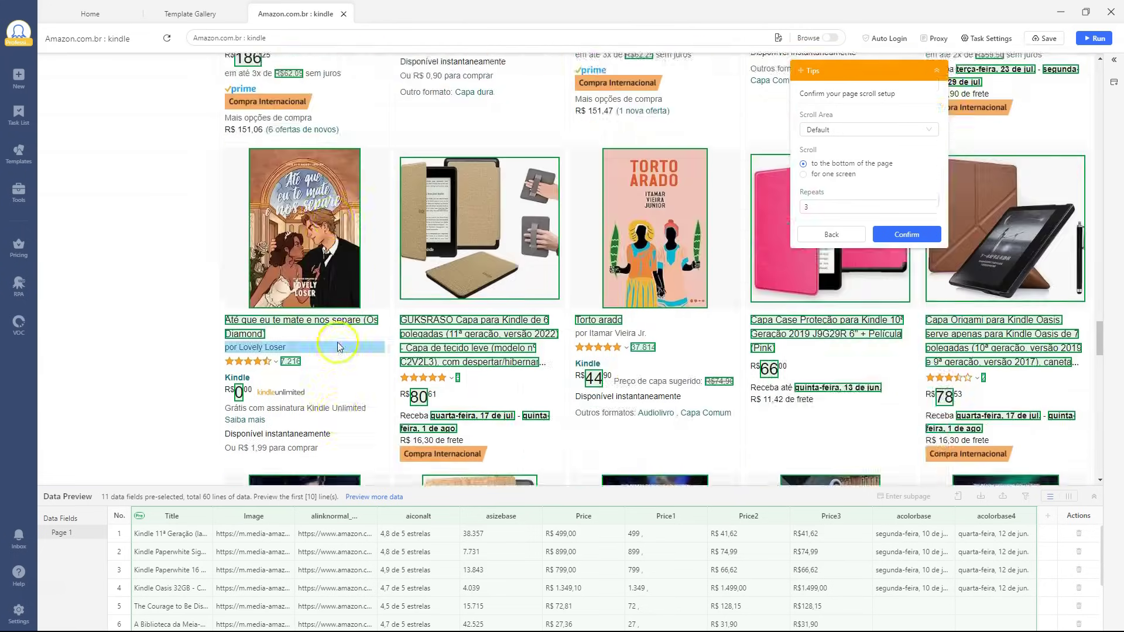
pyautogui.scroll(15, 326, 322)
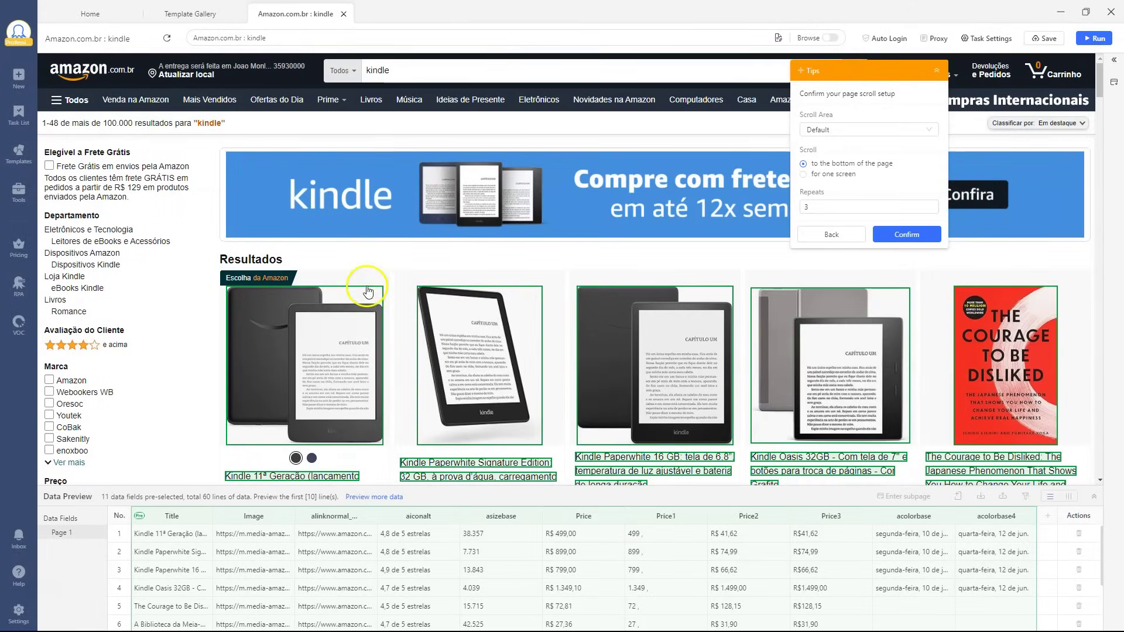
pyautogui.click(817, 234)
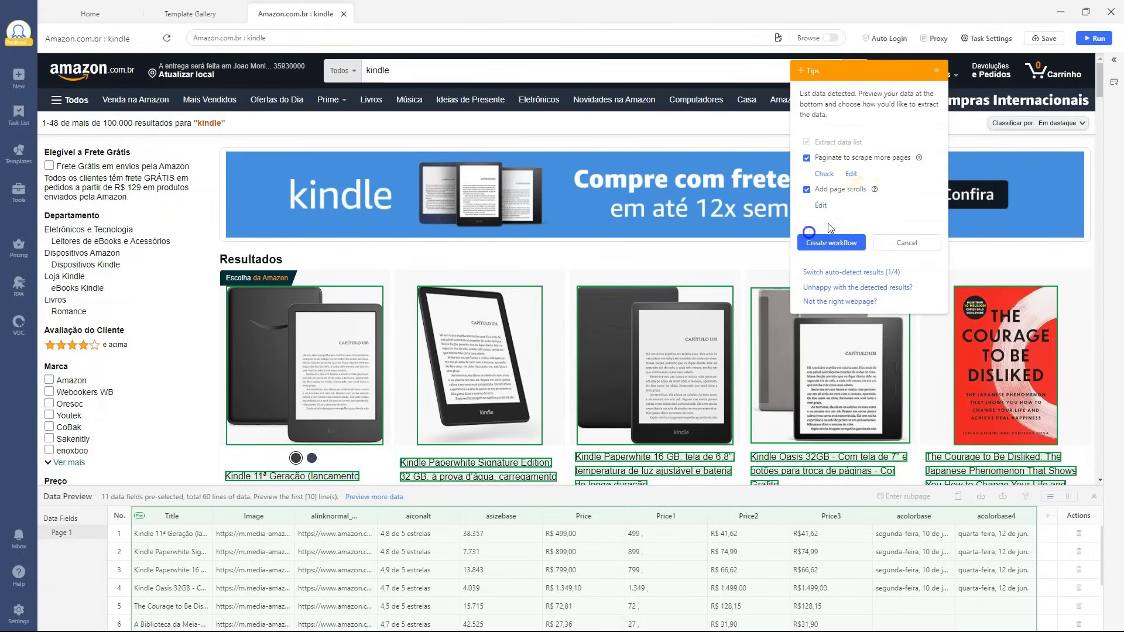
# Step: Generate the workflow from the detected data and inspect the Go to Webpage start URL
pyautogui.click(834, 250)
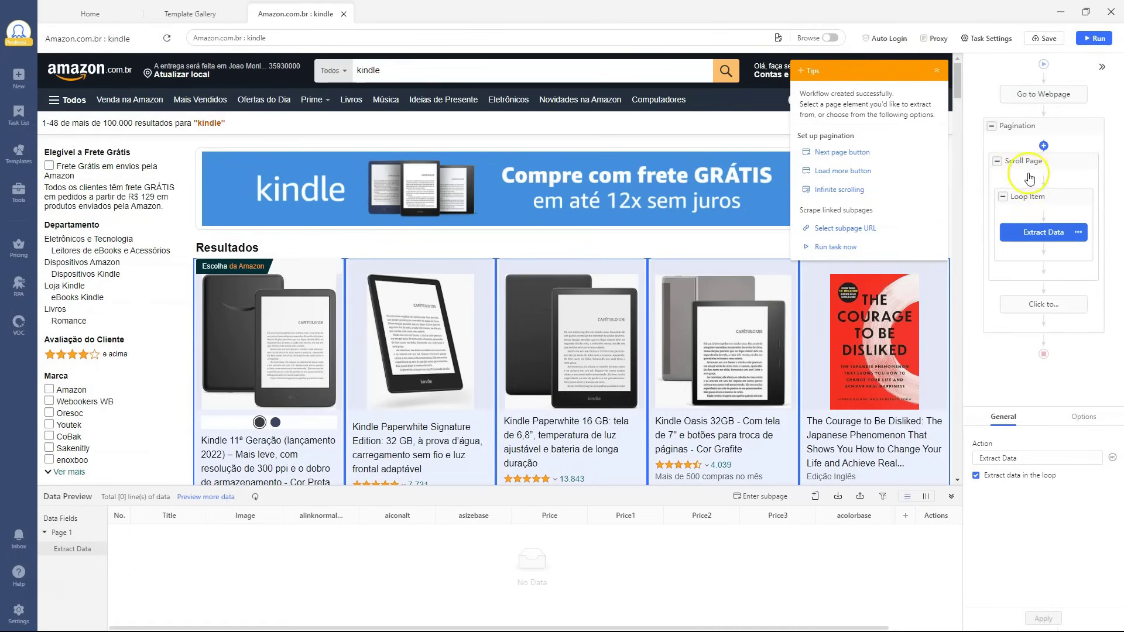
pyautogui.moveTo(1052, 344)
pyautogui.click(1022, 96)
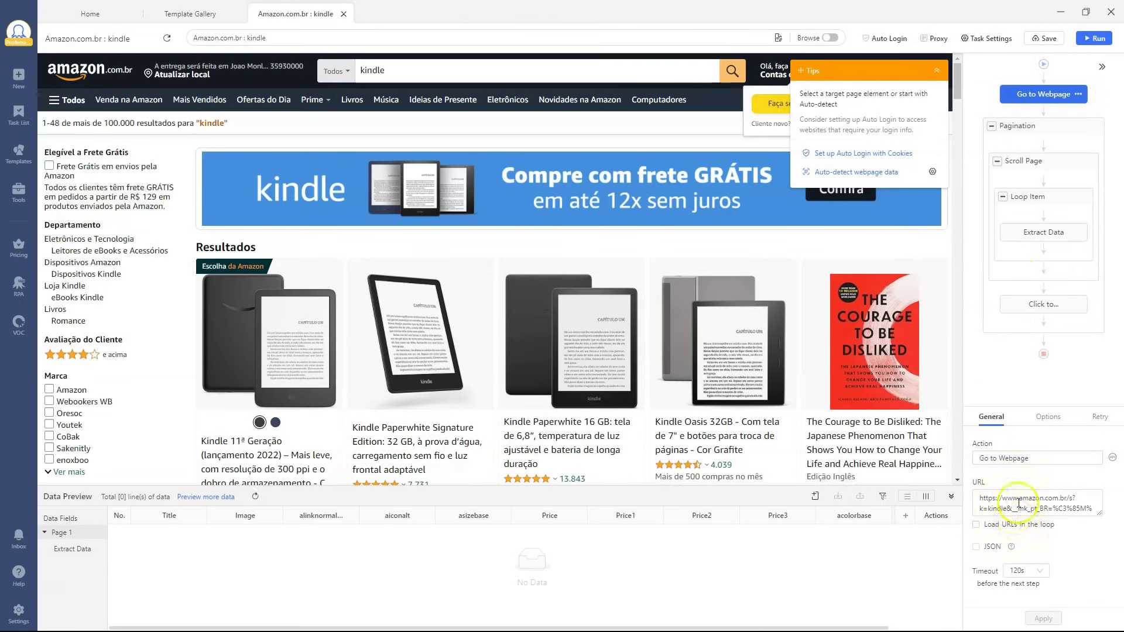
pyautogui.moveTo(1012, 518); pyautogui.dragTo(1059, 528)
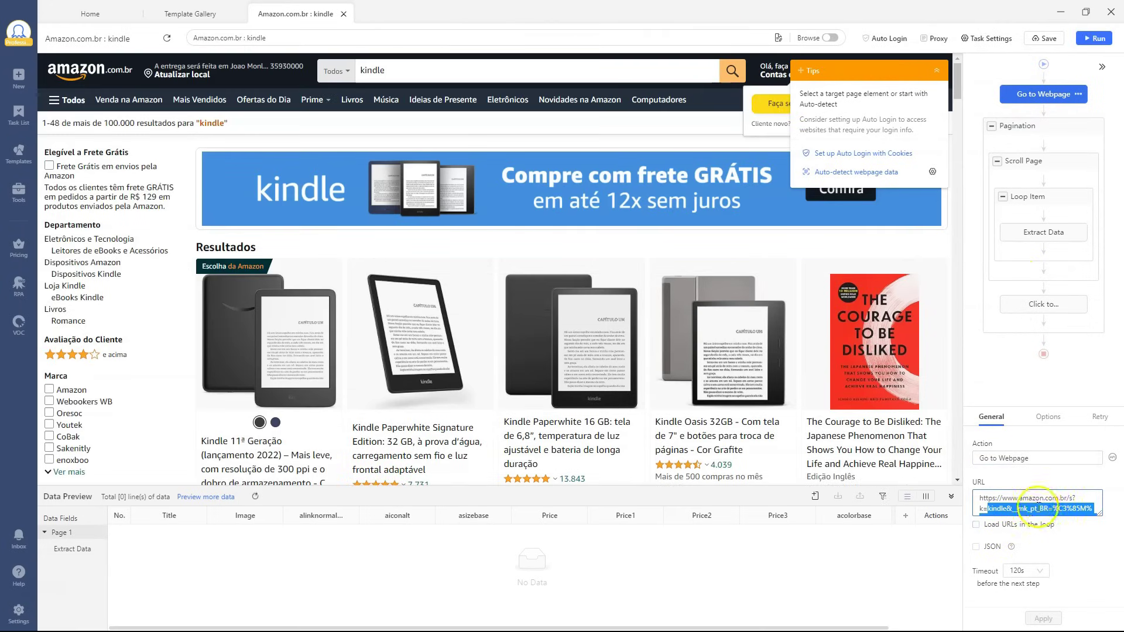
# Step: Insert a Loop at the top of the workflow and move Go to Webpage inside it
pyautogui.moveTo(1045, 117)
pyautogui.click(1045, 116)
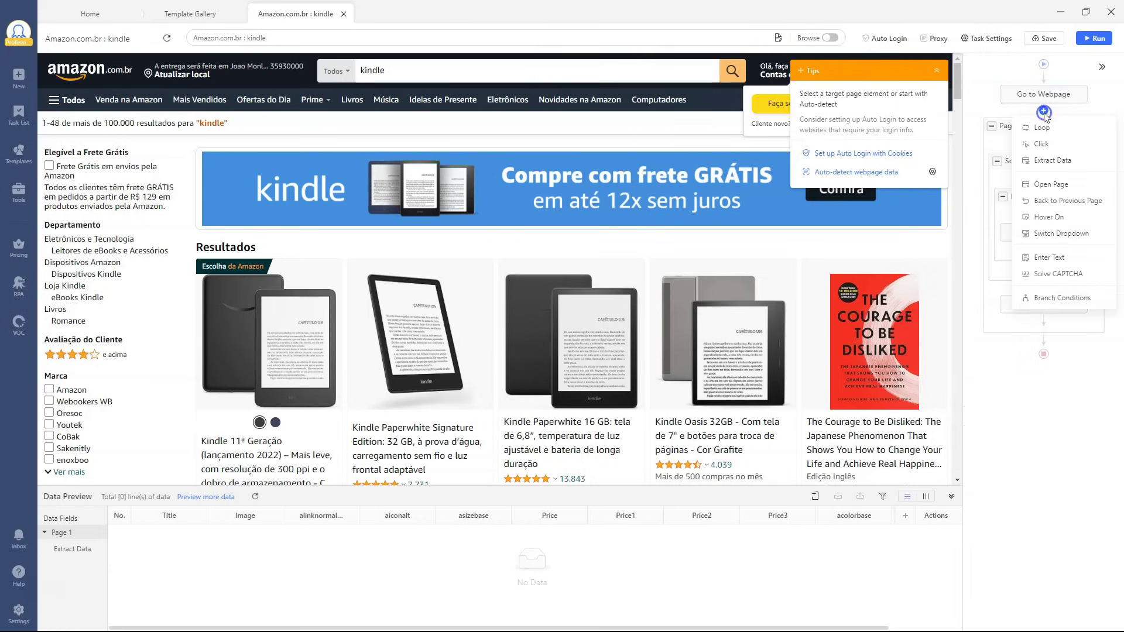
pyautogui.click(1049, 127)
pyautogui.moveTo(1044, 95); pyautogui.dragTo(1044, 147)
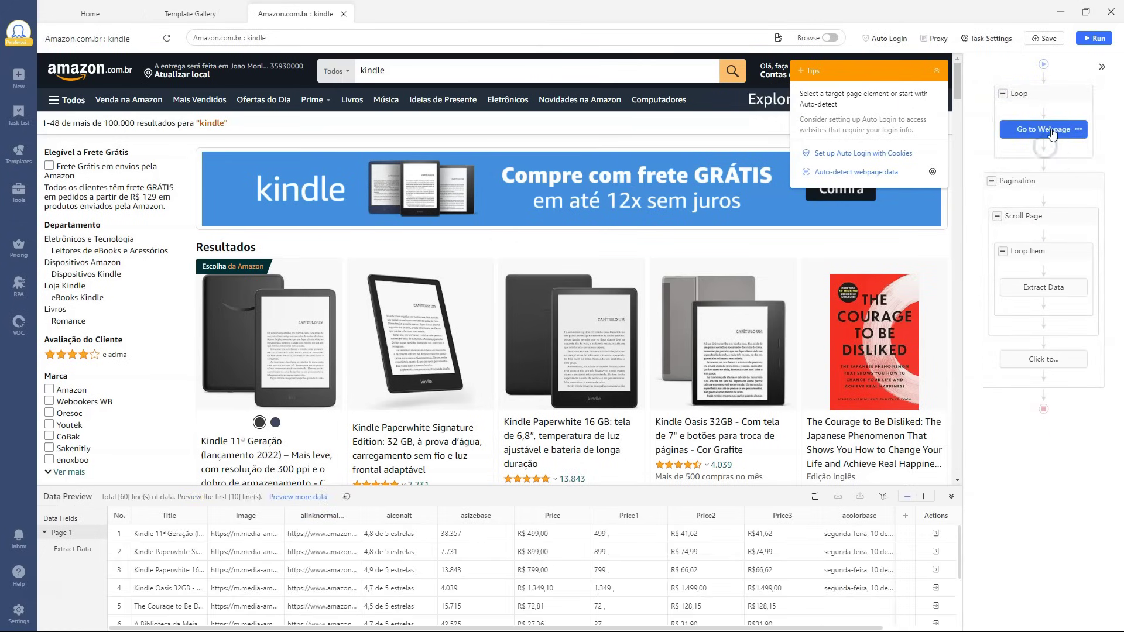
pyautogui.click(1052, 132)
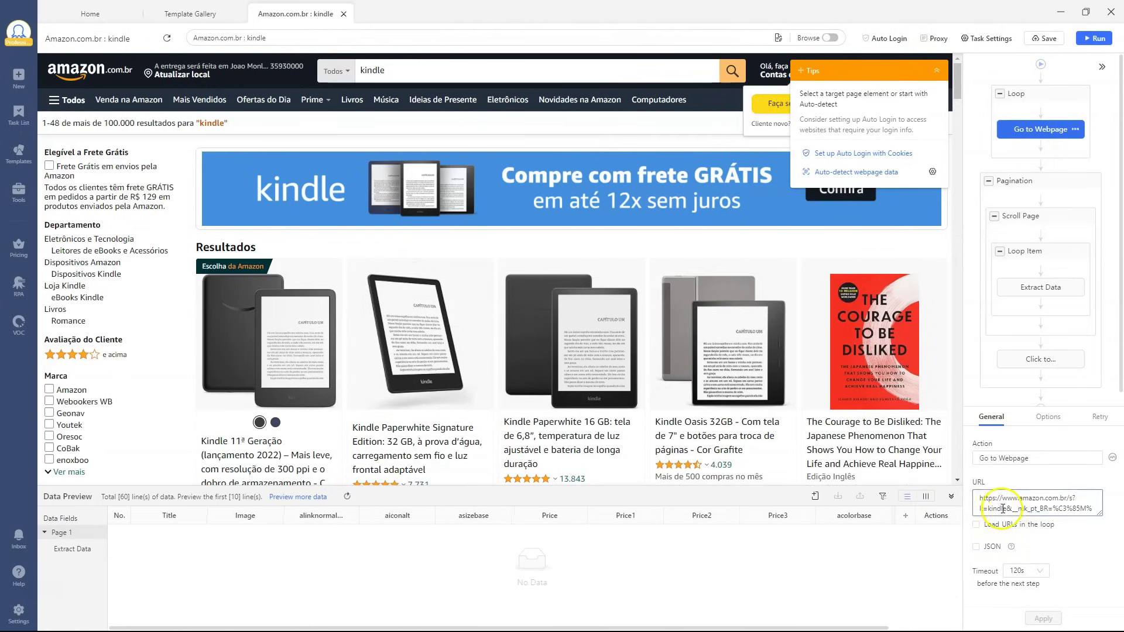
# Step: Make Go to Webpage load URLs from the loop and dismiss the loop-only warning
pyautogui.click(1028, 526)
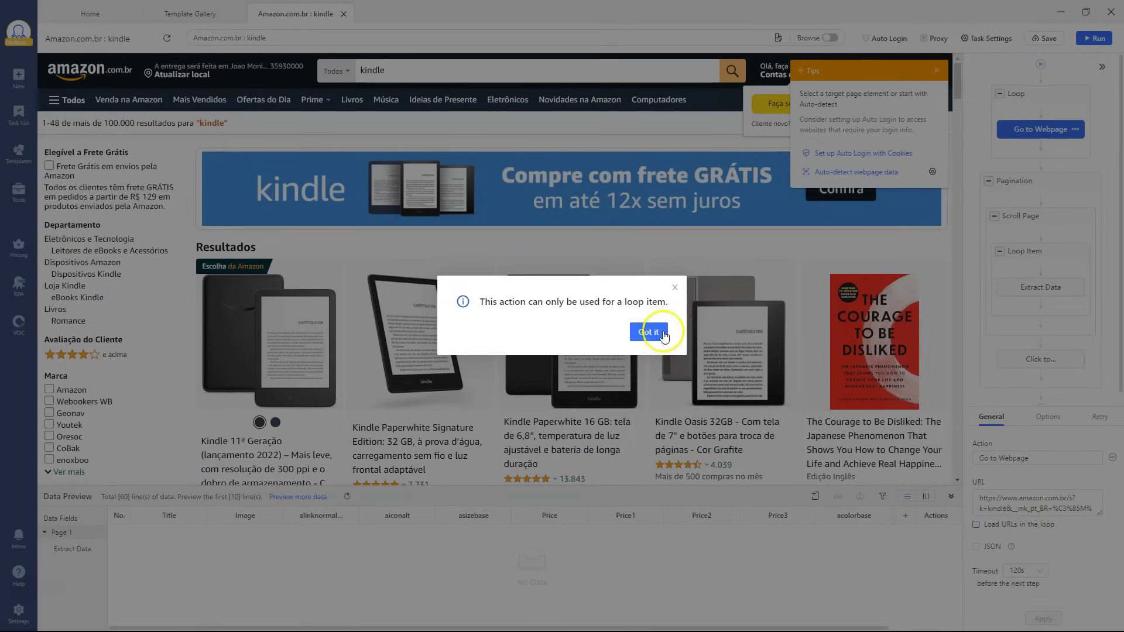
pyautogui.click(672, 290)
pyautogui.click(1026, 93)
# Step: Look through the loop's URL sources (file, another task, batch) and cancel without adding URLs
pyautogui.click(1019, 510)
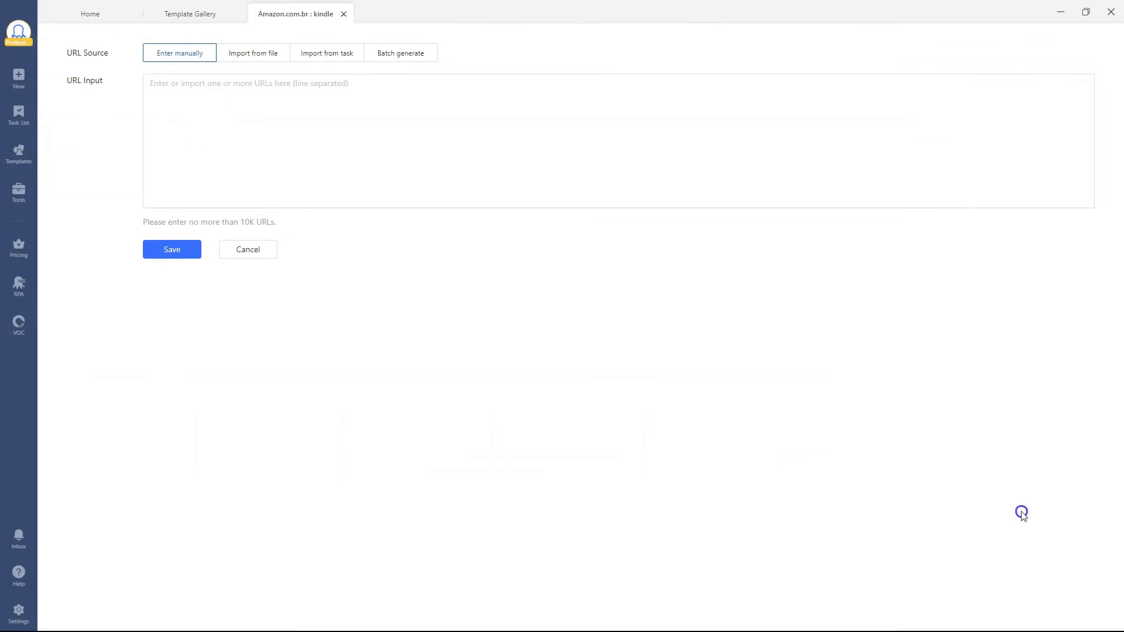
pyautogui.click(217, 101)
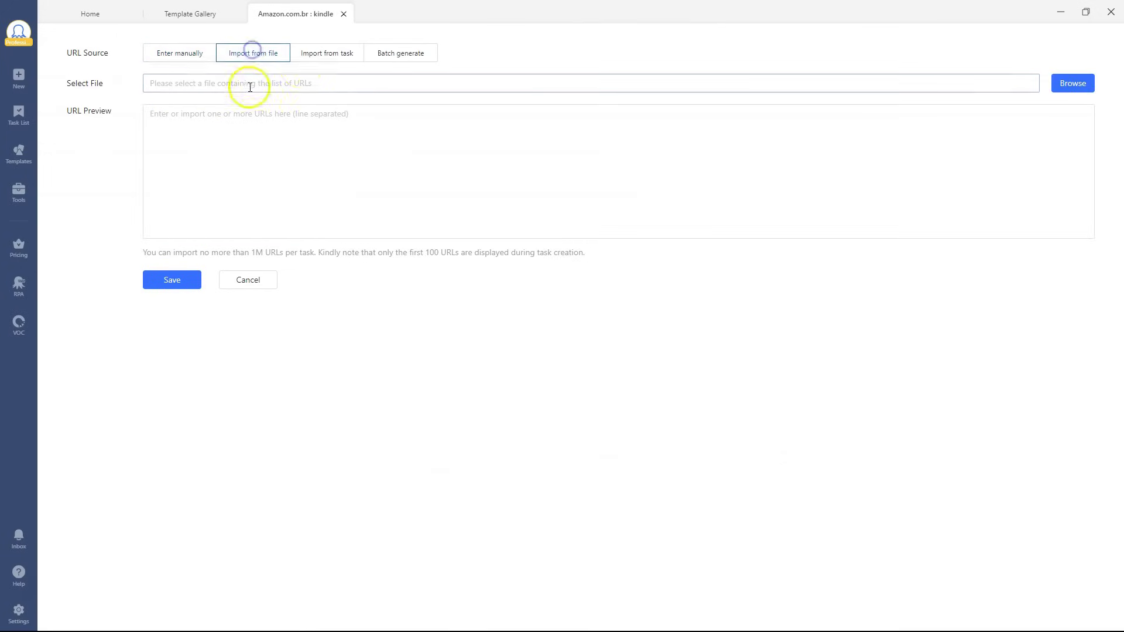
pyautogui.click(320, 52)
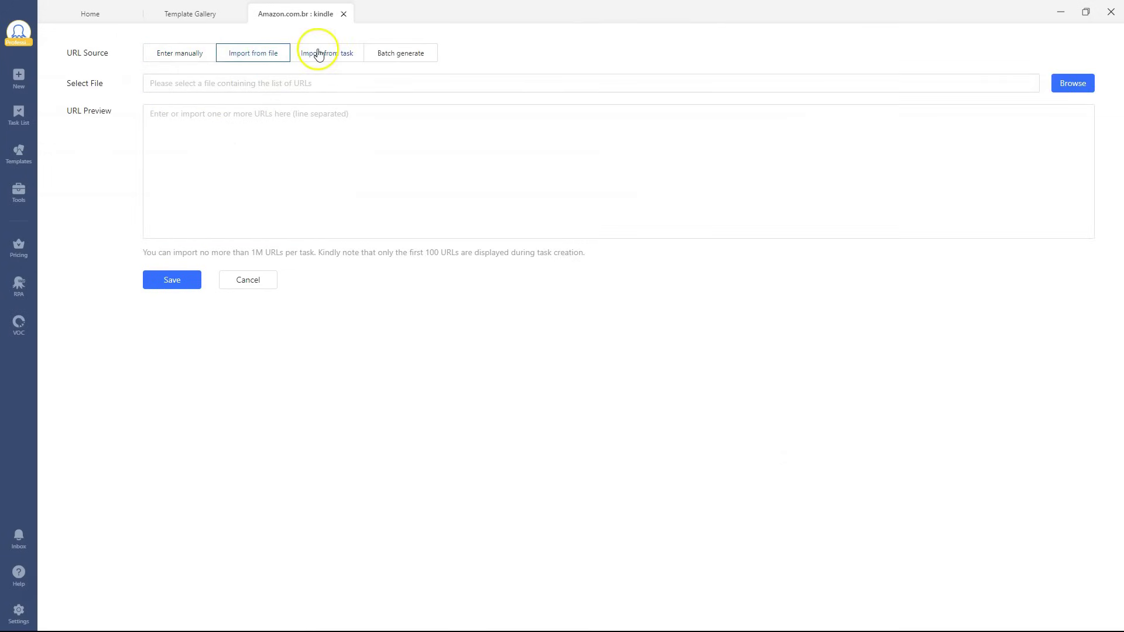
pyautogui.click(412, 54)
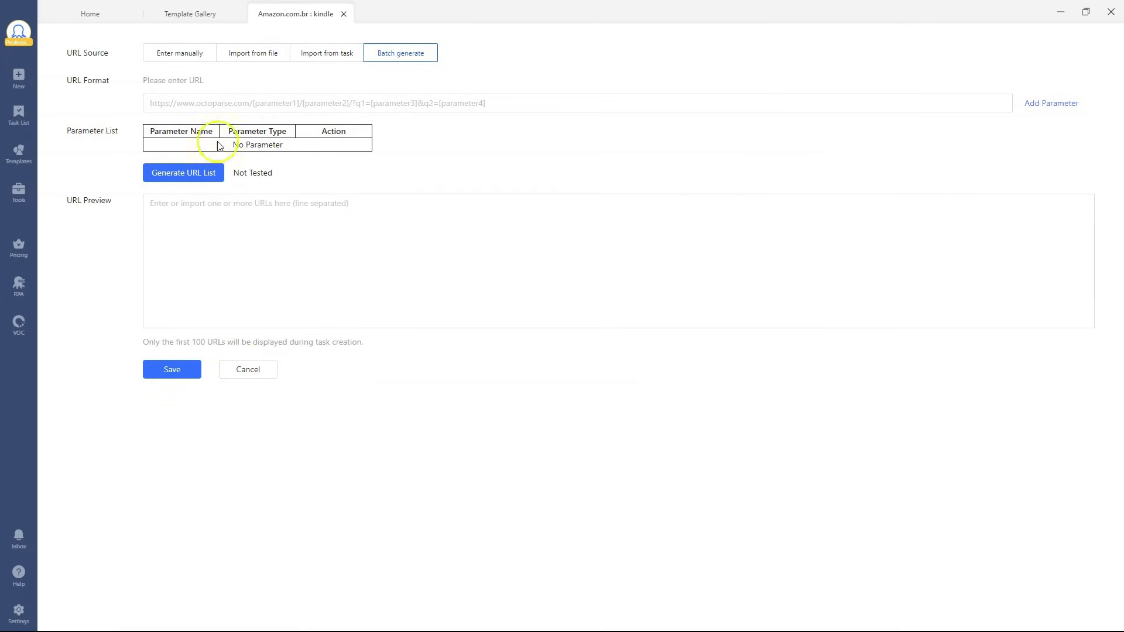
pyautogui.click(258, 375)
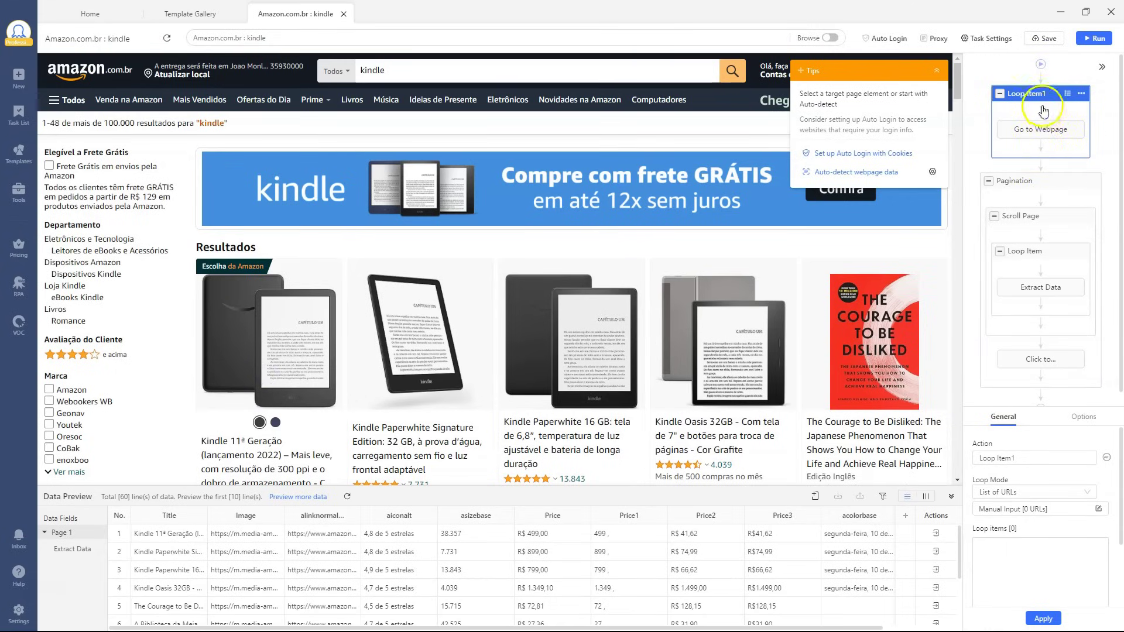
# Step: Move Go to Webpage back out of Loop Item1 and delete the loop step
pyautogui.moveTo(1041, 130); pyautogui.dragTo(1038, 164)
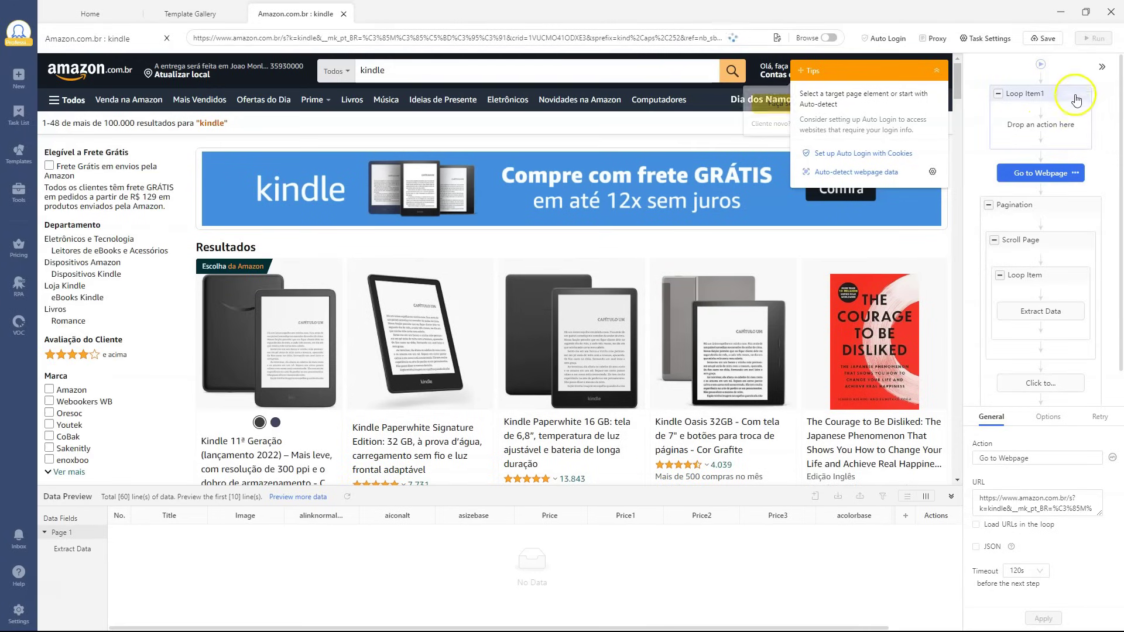
pyautogui.click(1083, 94)
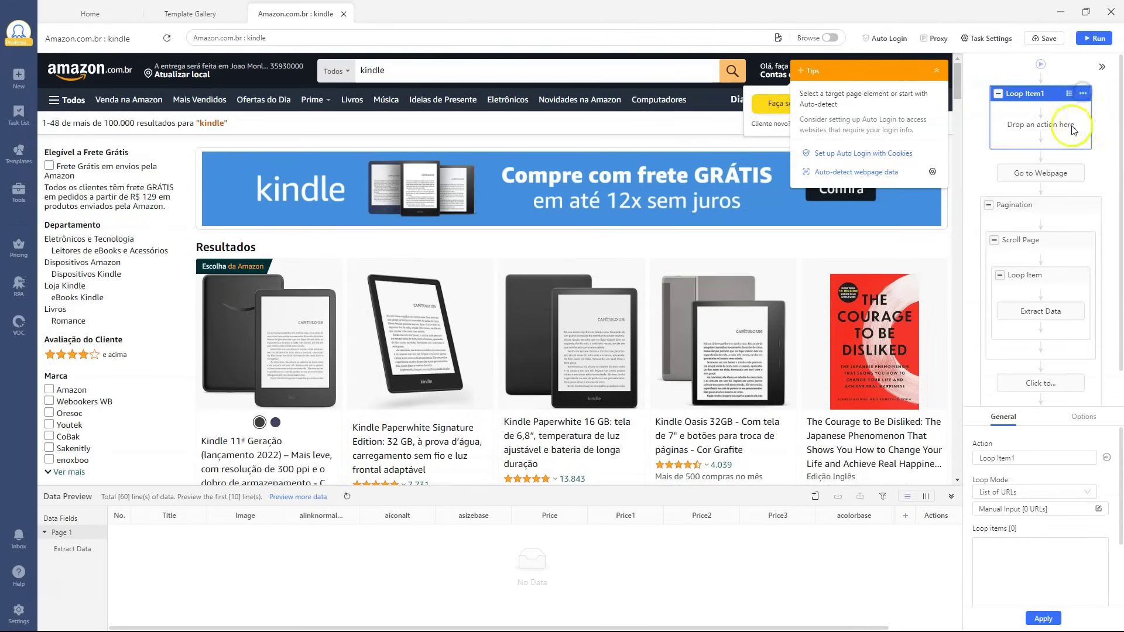
pyautogui.click(1082, 95)
pyautogui.click(1058, 166)
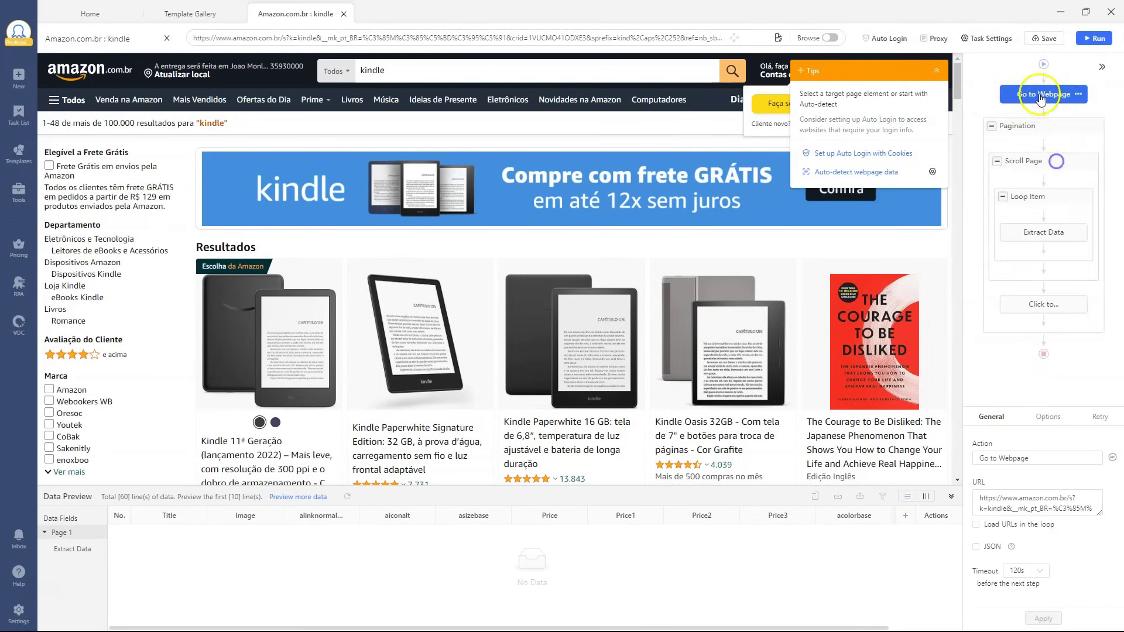
pyautogui.moveTo(1047, 163); pyautogui.dragTo(1045, 202)
# Step: Refresh the Extract Data preview, enlarge it to ten rows and widen the alinknormal link column
pyautogui.scroll(-3, 471, 210)
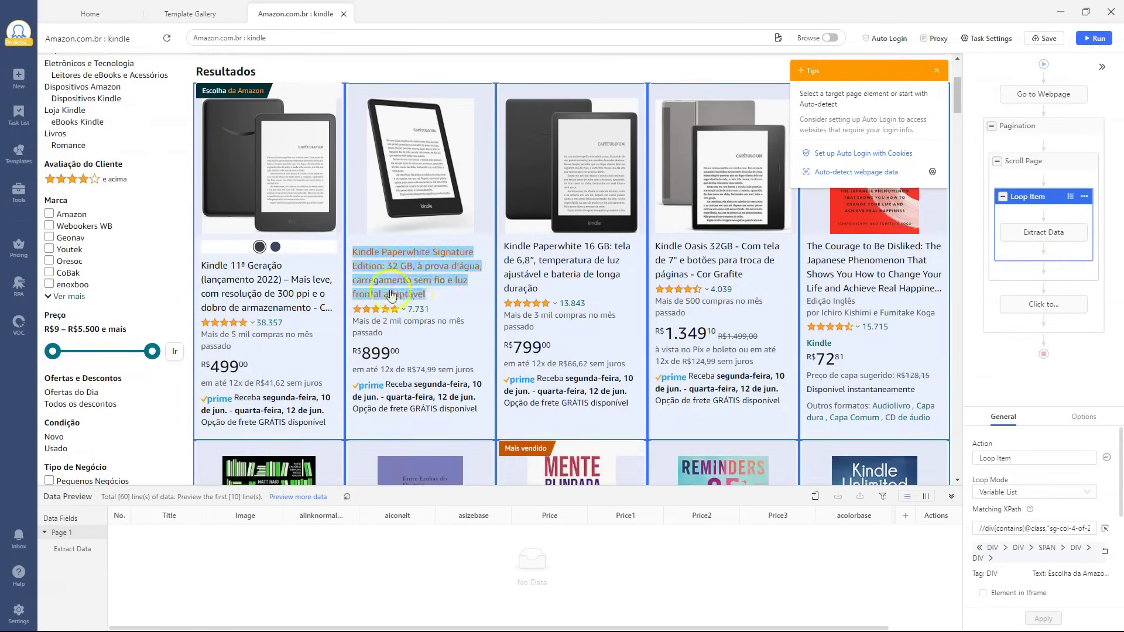
pyautogui.click(1029, 232)
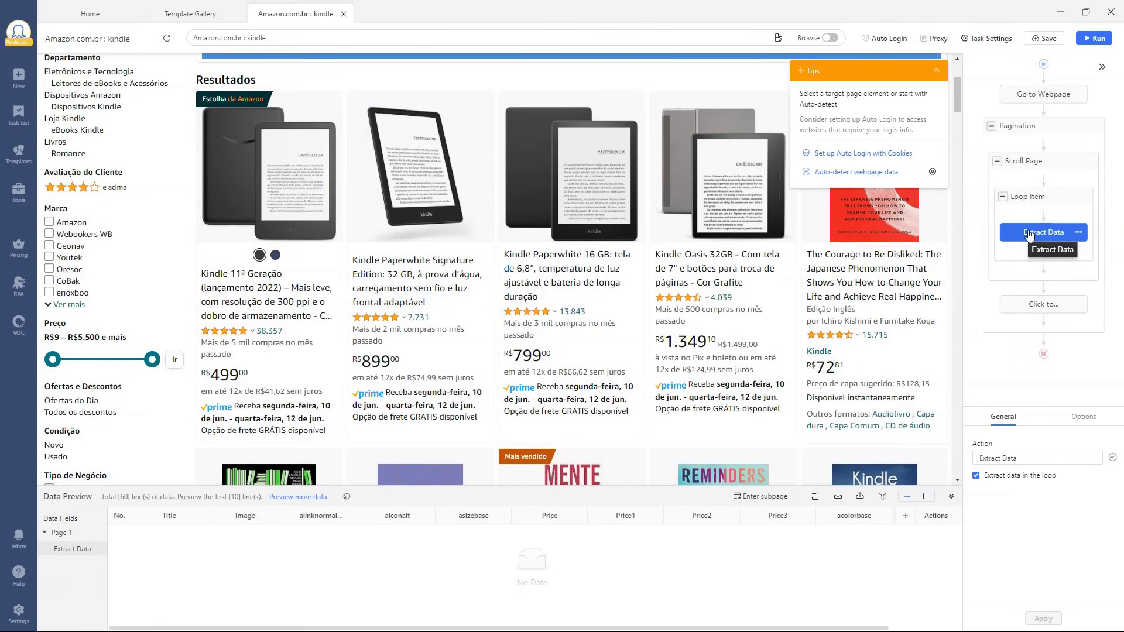
pyautogui.click(347, 497)
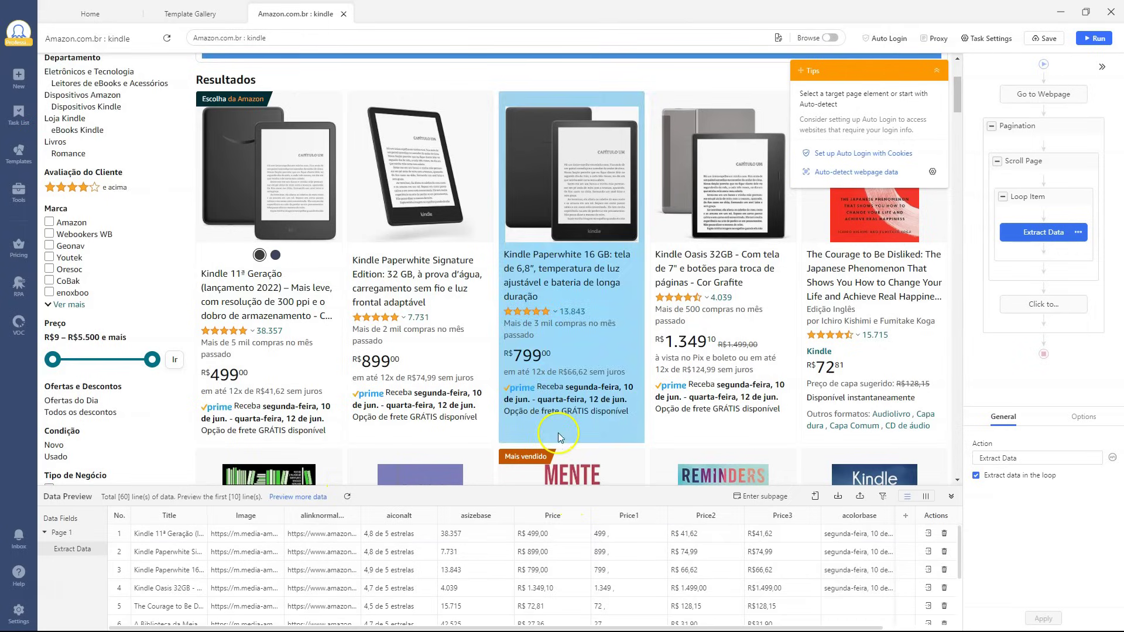
pyautogui.moveTo(569, 487); pyautogui.dragTo(575, 322)
pyautogui.moveTo(359, 350); pyautogui.dragTo(460, 351)
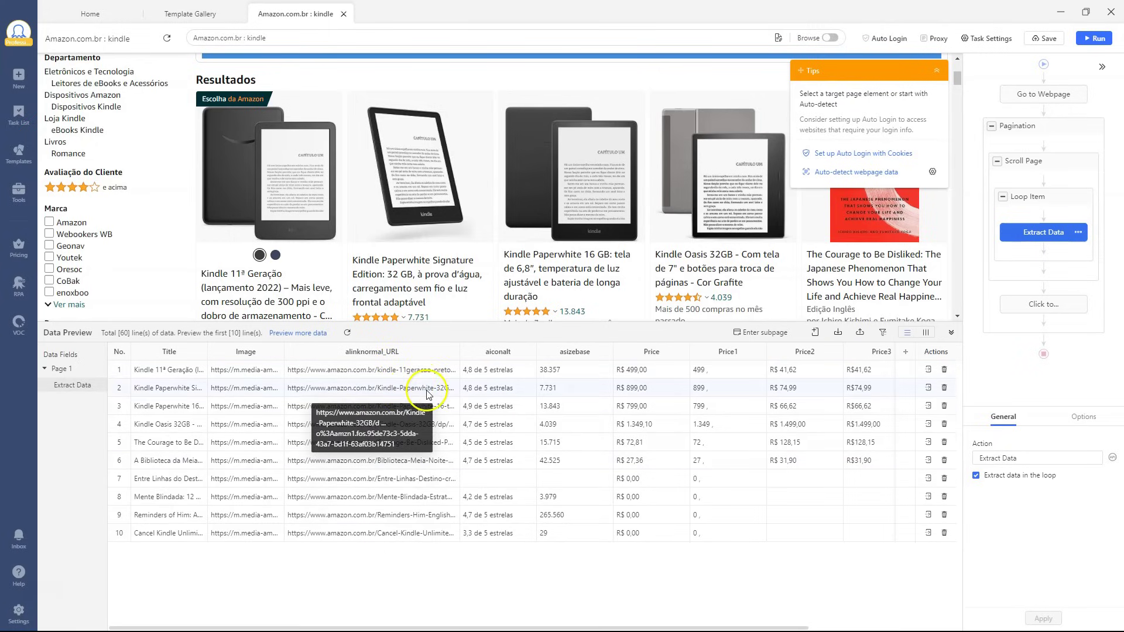
# Step: Add a new trigger to Extract Data named 'Remove Lines'
pyautogui.click(1082, 417)
pyautogui.click(1077, 476)
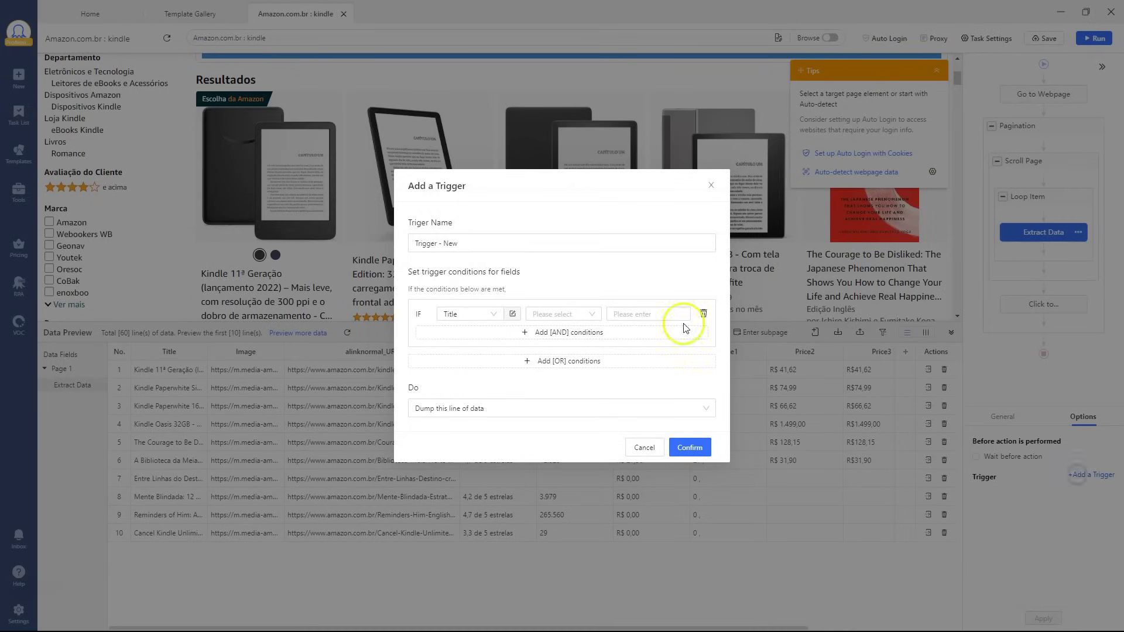
pyautogui.moveTo(521, 240); pyautogui.dragTo(365, 237)
pyautogui.write('Remove Lines')
# Step: Set the condition alinknormal_URL contains paperwhite with action Dump this line of data, and confirm
pyautogui.click(463, 313)
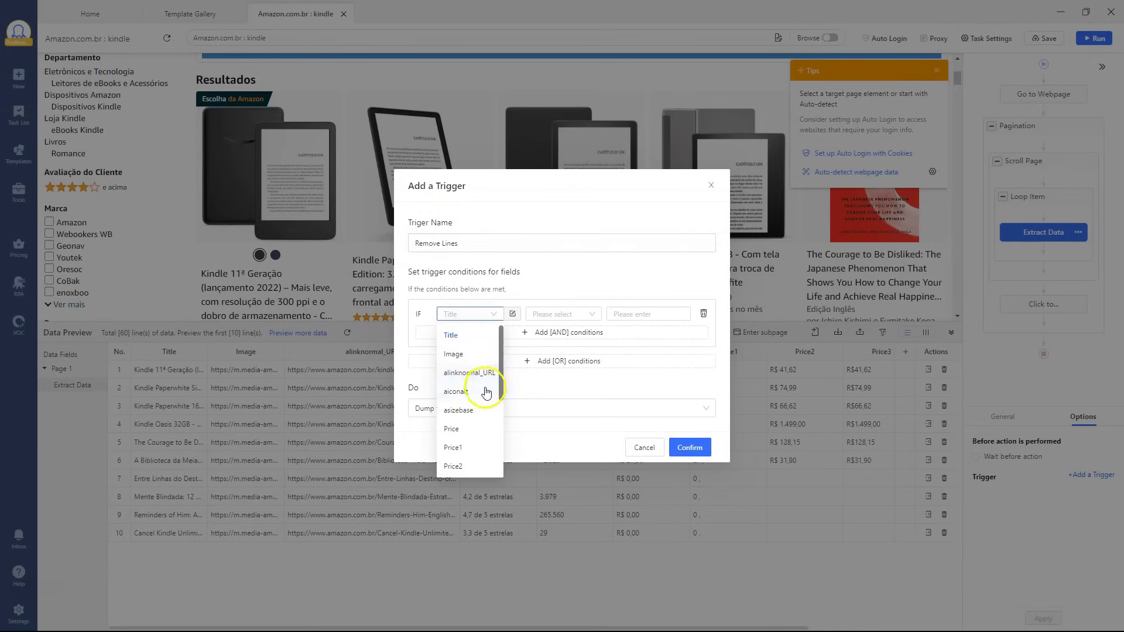
pyautogui.click(468, 372)
pyautogui.click(561, 314)
pyautogui.click(564, 389)
pyautogui.click(616, 313)
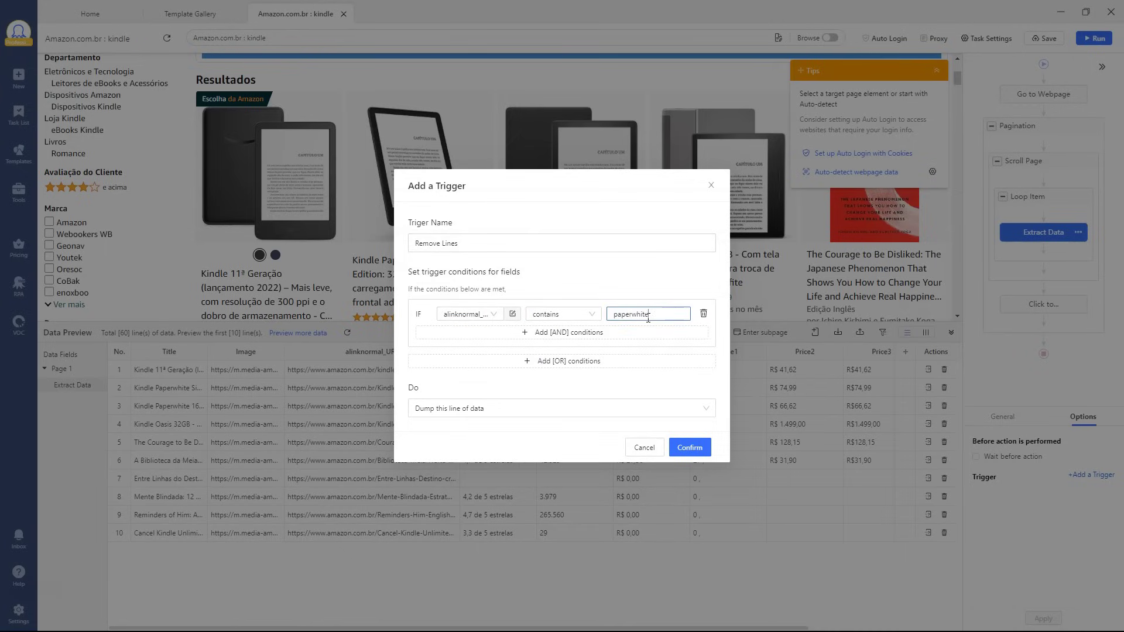
pyautogui.click(511, 410)
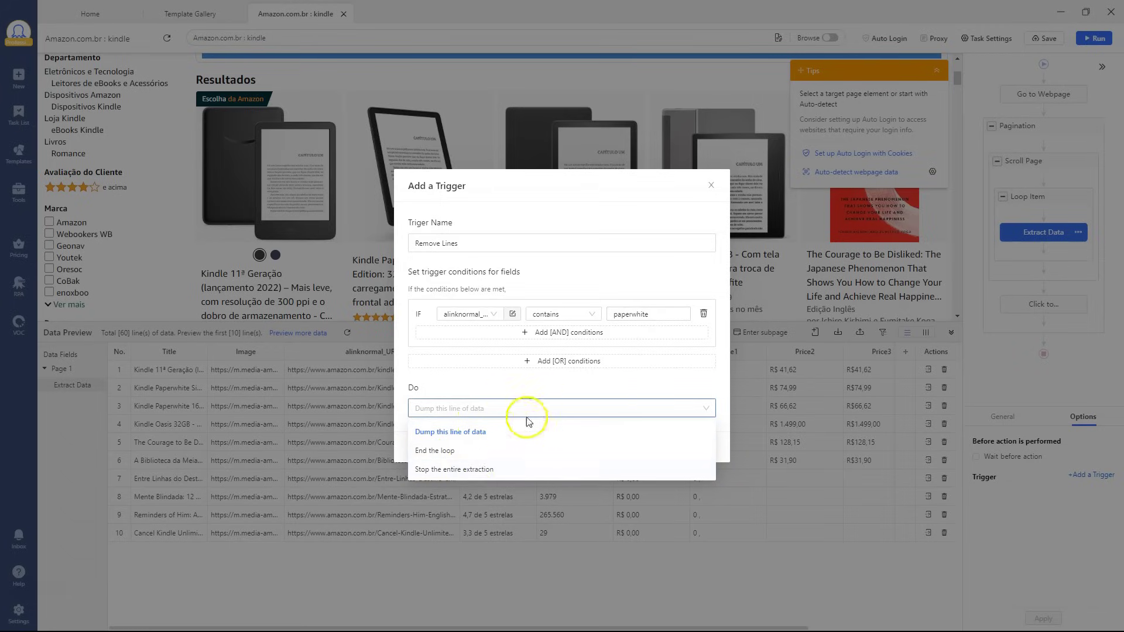
pyautogui.click(532, 368)
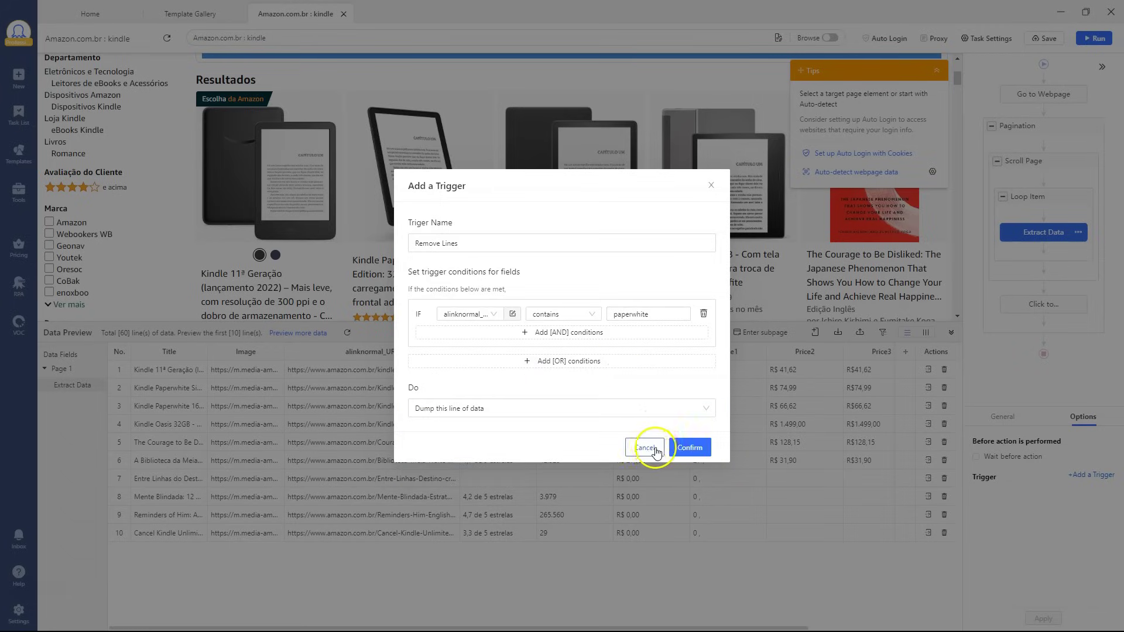
pyautogui.click(694, 448)
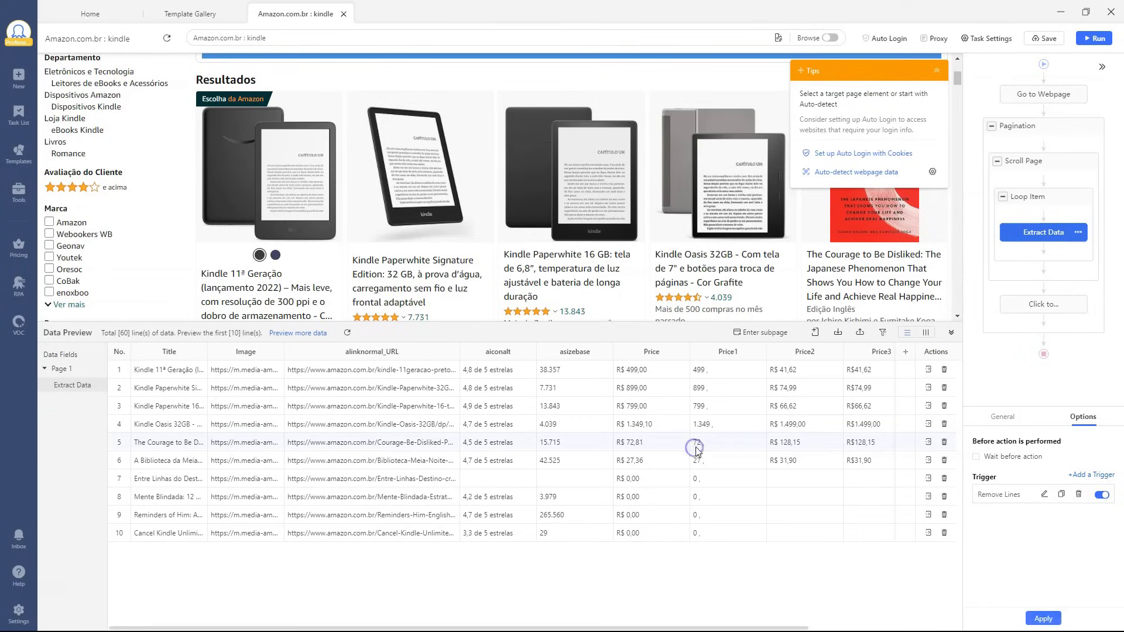
# Step: Apply the trigger and rename the alinknormal_URL column to 'url'
pyautogui.click(1052, 618)
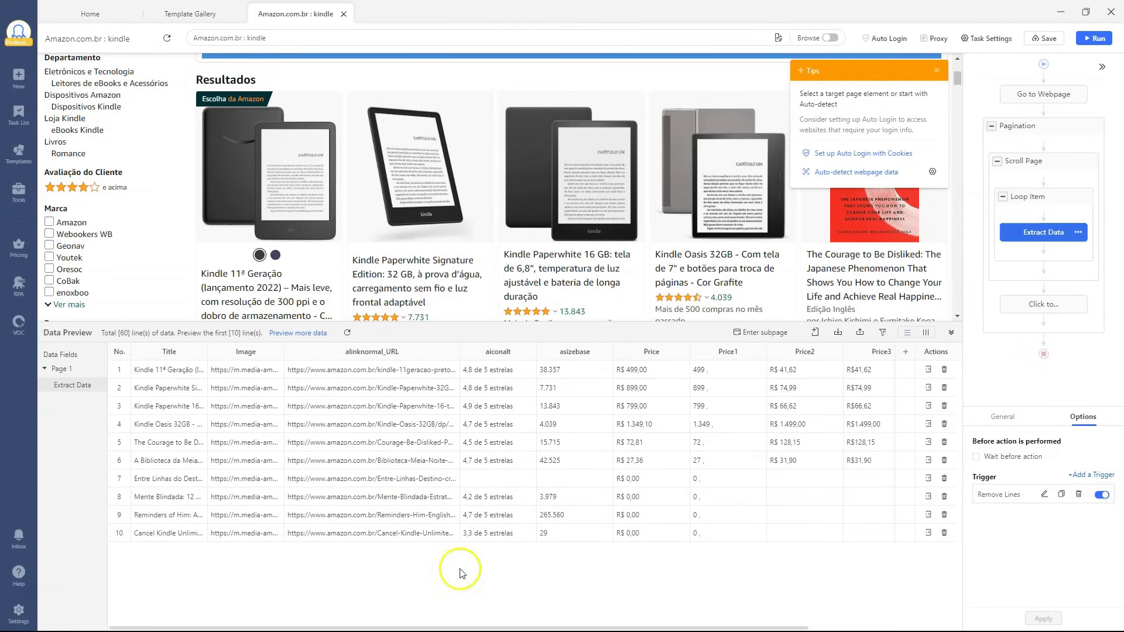
pyautogui.doubleClick(359, 351)
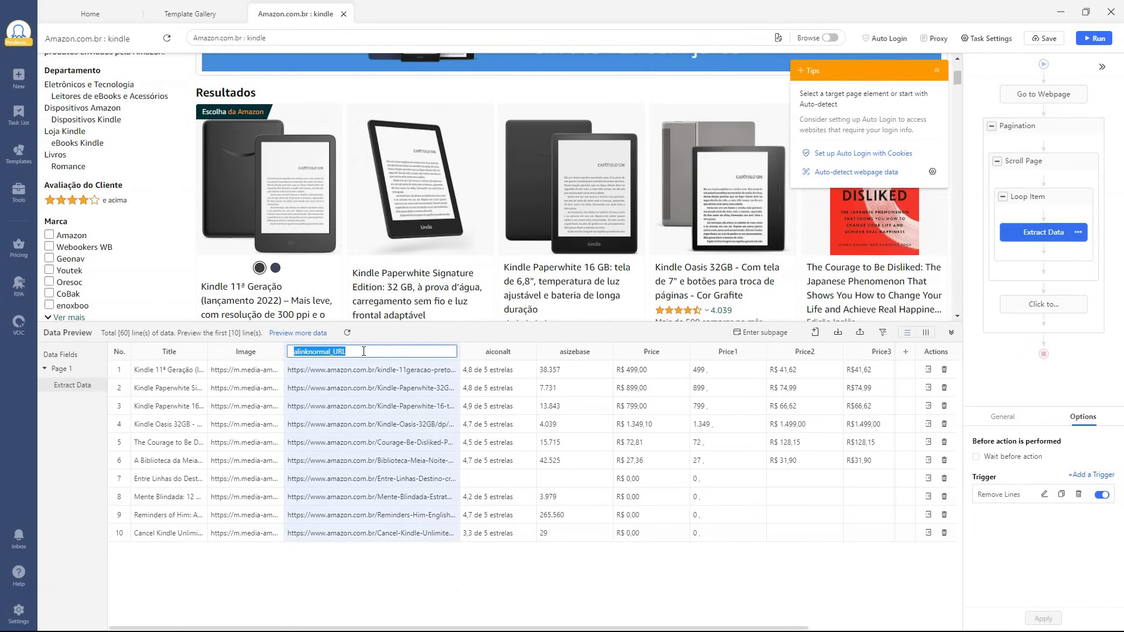
pyautogui.write('url')
pyautogui.press('Tab')
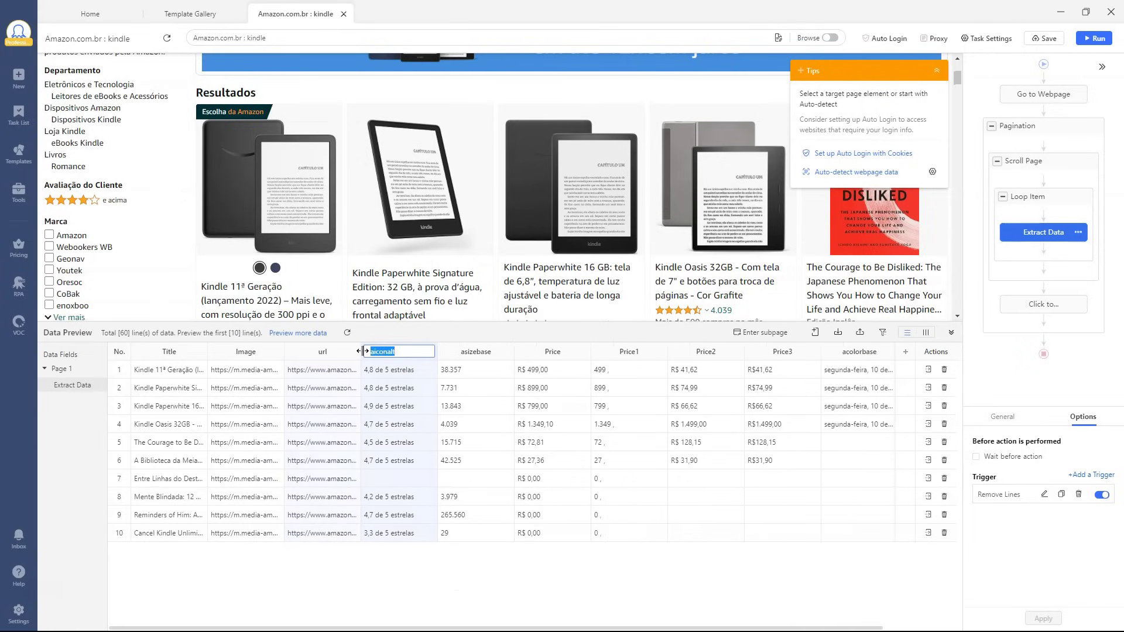
pyautogui.click(375, 408)
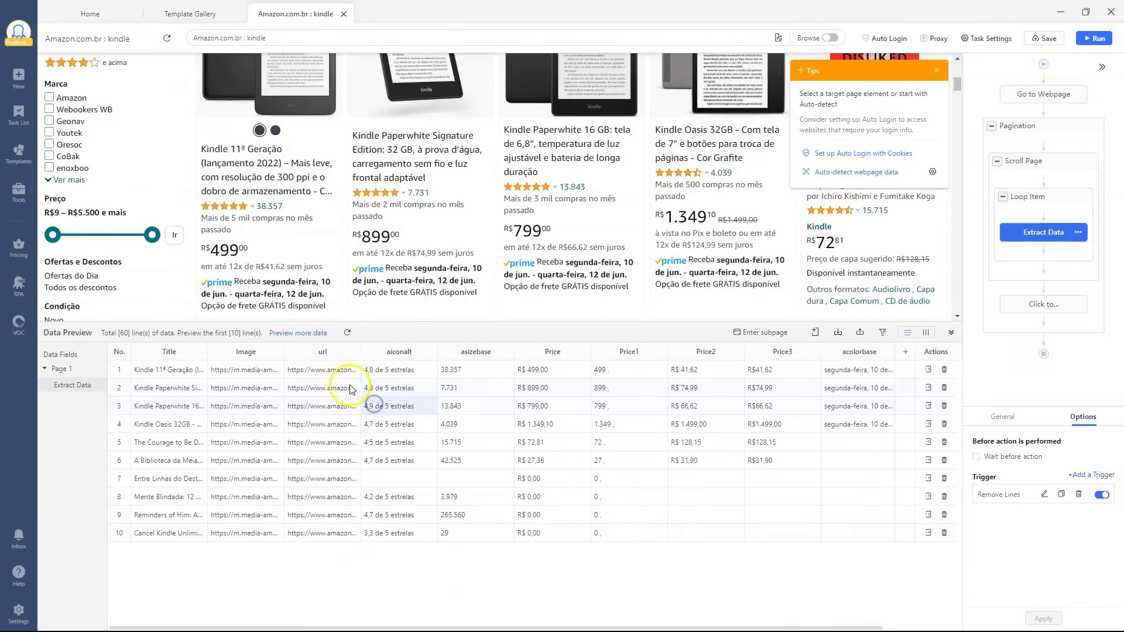
# Step: Add a Source_code field holding the page-level HTML source code
pyautogui.click(907, 354)
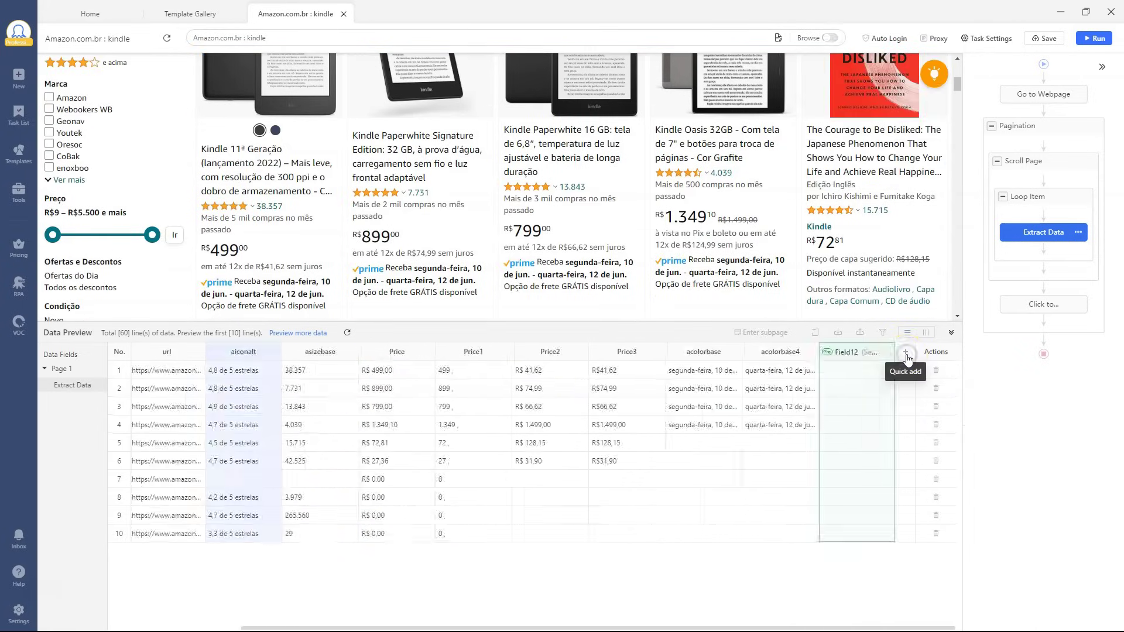
pyautogui.click(815, 332)
pyautogui.moveTo(777, 384)
pyautogui.click(865, 438)
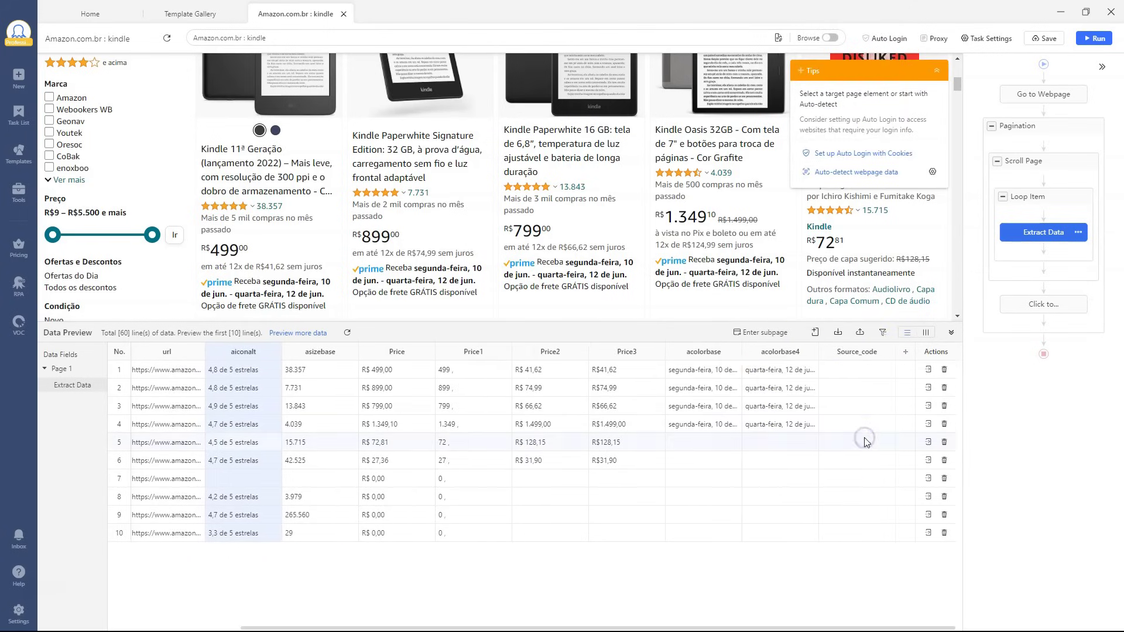
# Step: Start cleaning the Source_code field's data and open the list of cleaning-step types
pyautogui.click(858, 350)
pyautogui.click(858, 351)
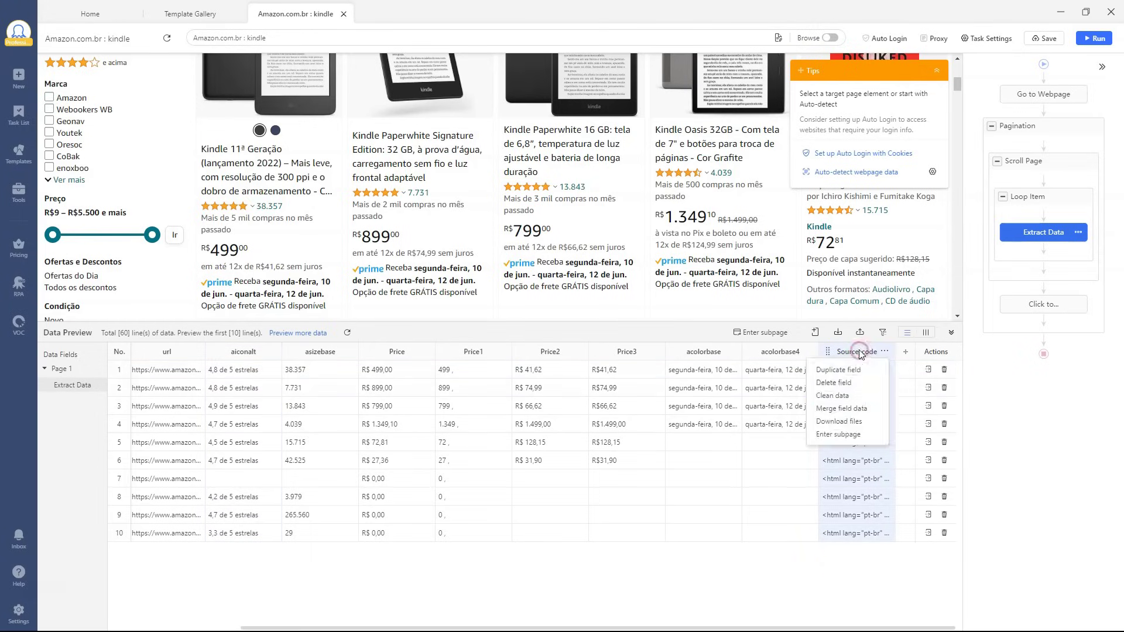
pyautogui.click(860, 398)
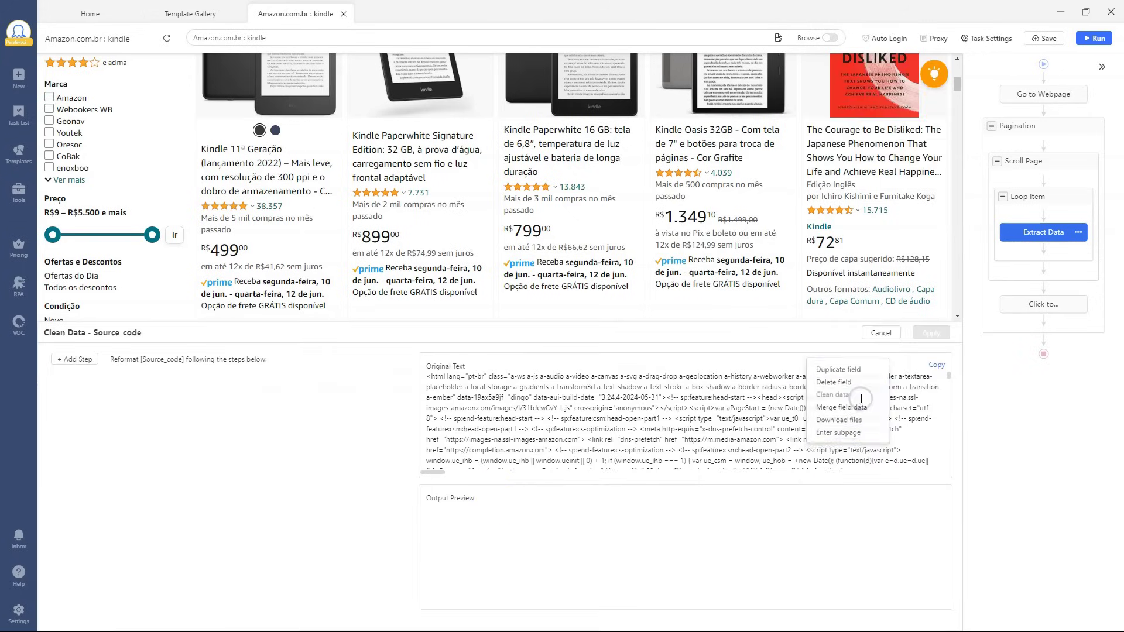
pyautogui.scroll(-5, 503, 419)
pyautogui.scroll(5, 503, 420)
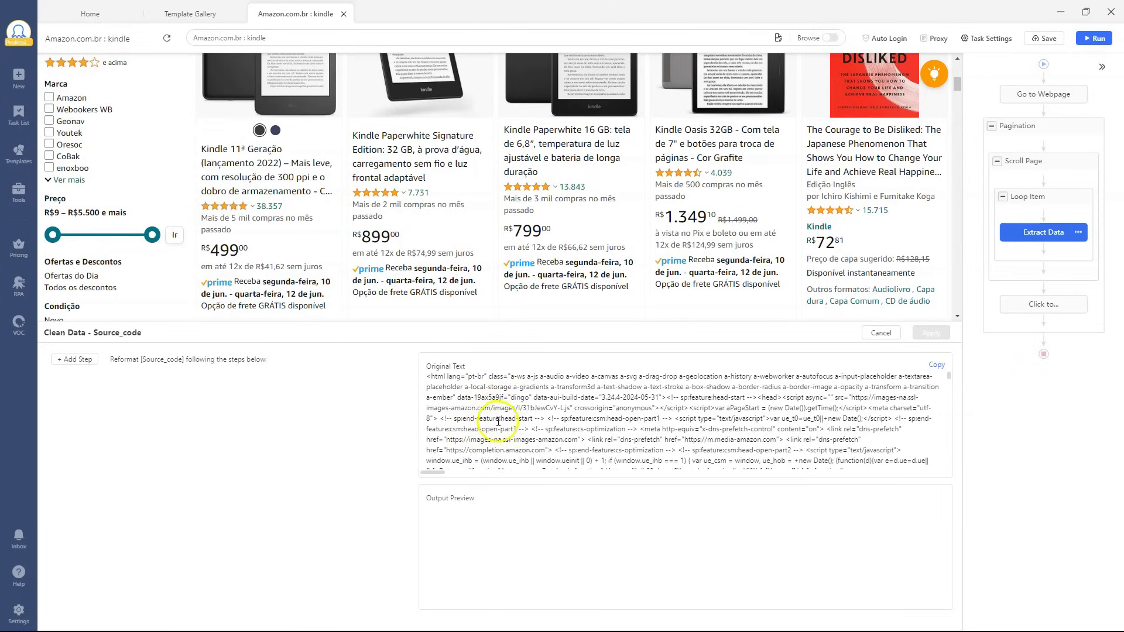
pyautogui.scroll(-2, 499, 420)
pyautogui.scroll(2, 491, 403)
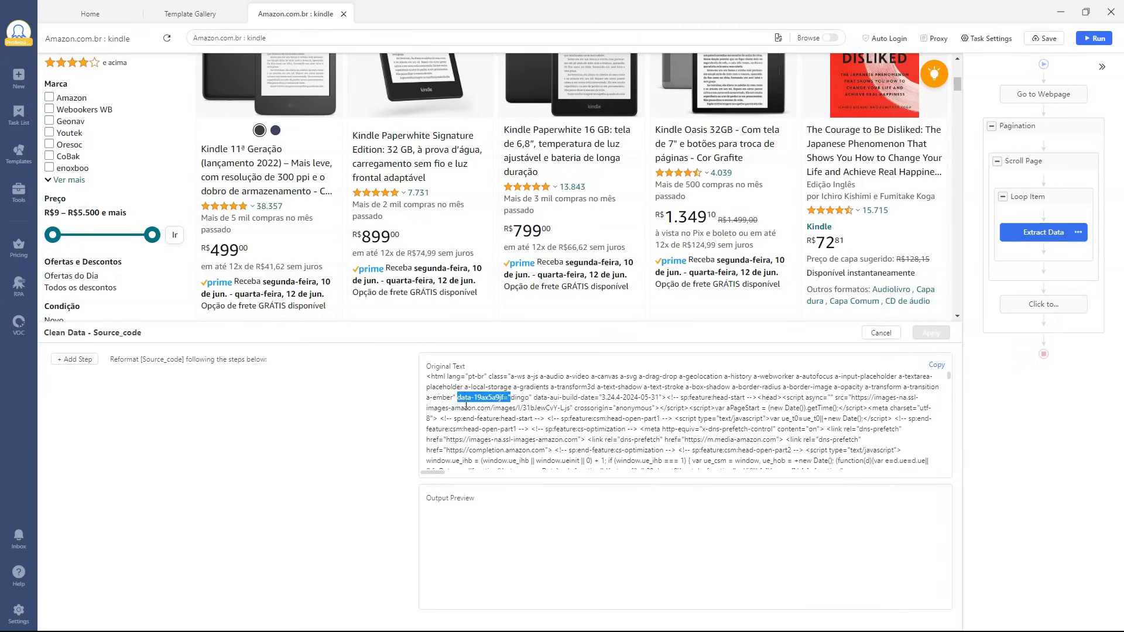
pyautogui.click(75, 359)
# Step: Add a regex step extracting the data-19ax5a9jf value, so Source_code shows 'dingo' in every row
pyautogui.click(173, 367)
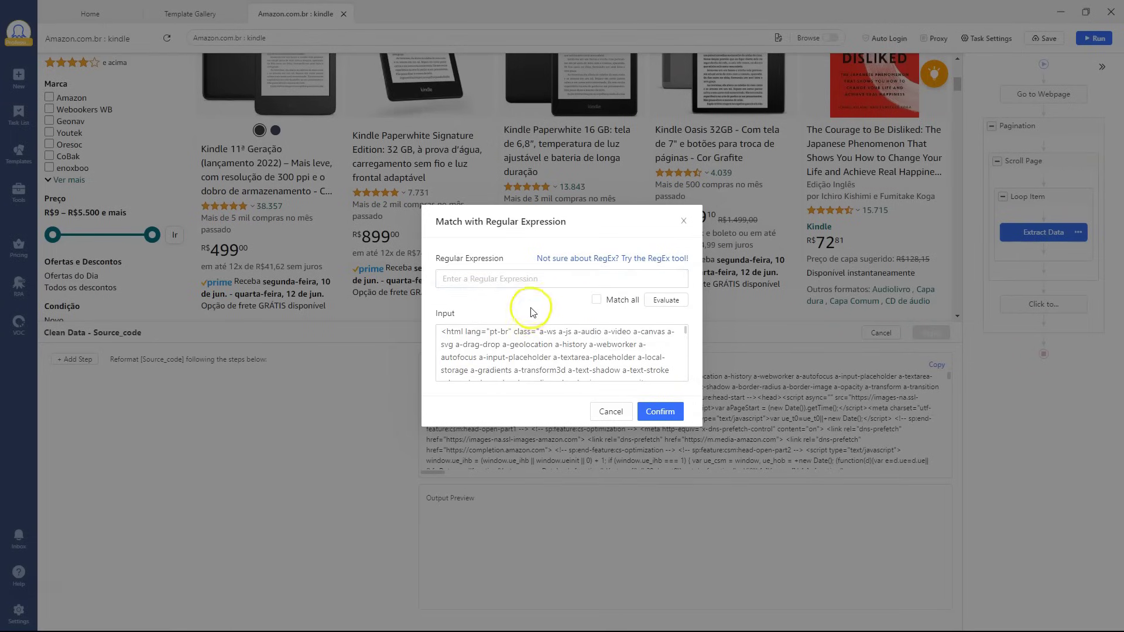
pyautogui.click(508, 284)
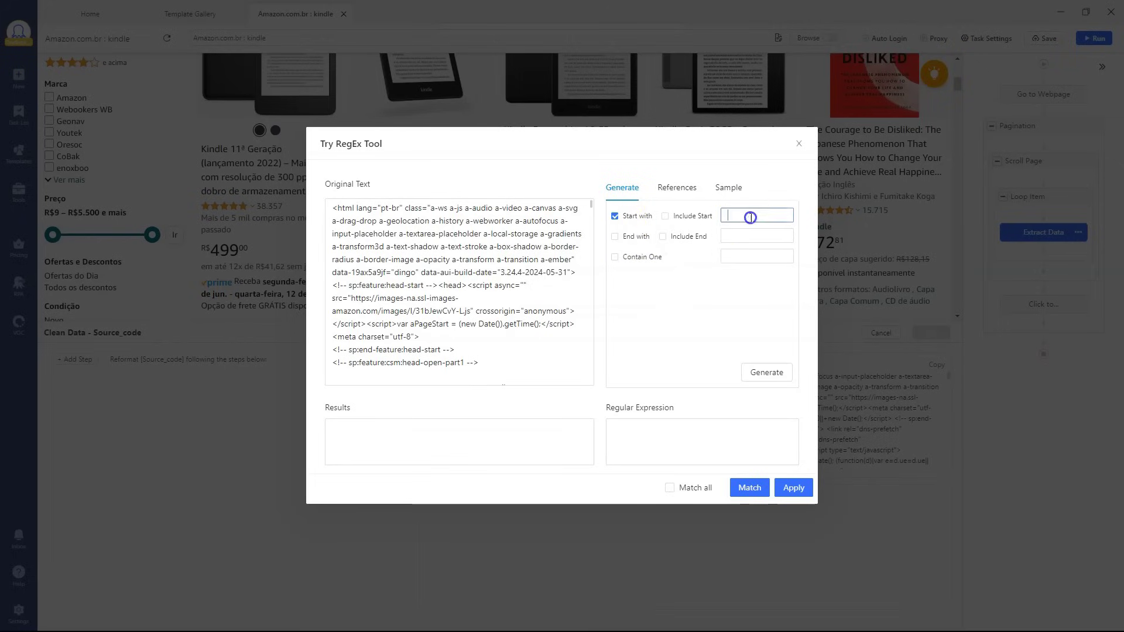
pyautogui.write('data-19ax5a9jf=')
pyautogui.click(638, 236)
pyautogui.click(739, 237)
pyautogui.click(765, 373)
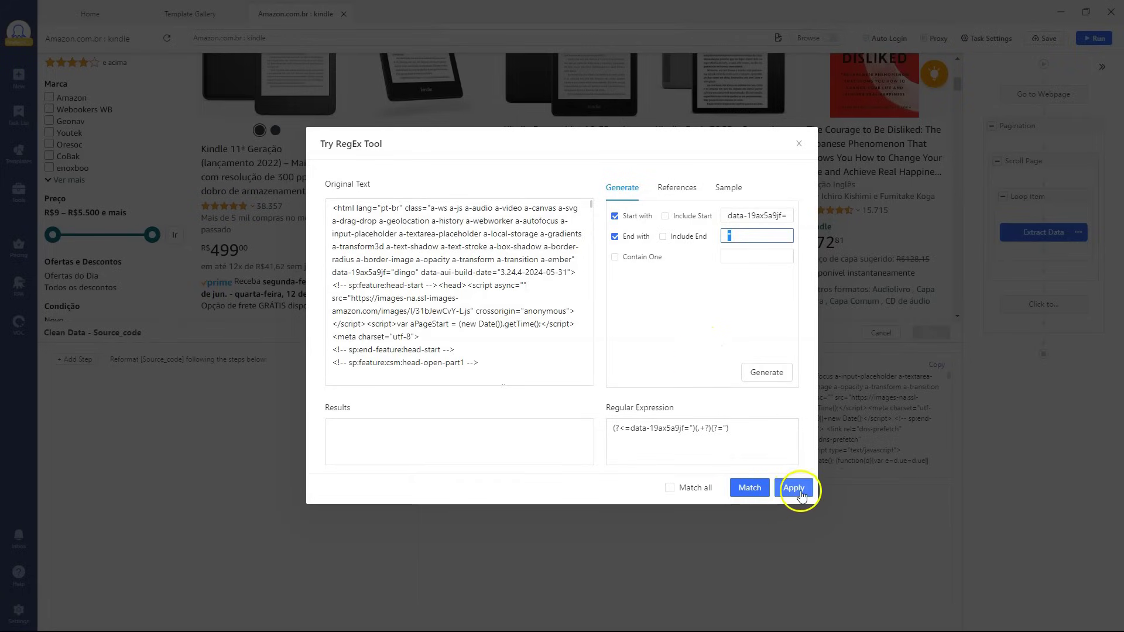
pyautogui.click(779, 494)
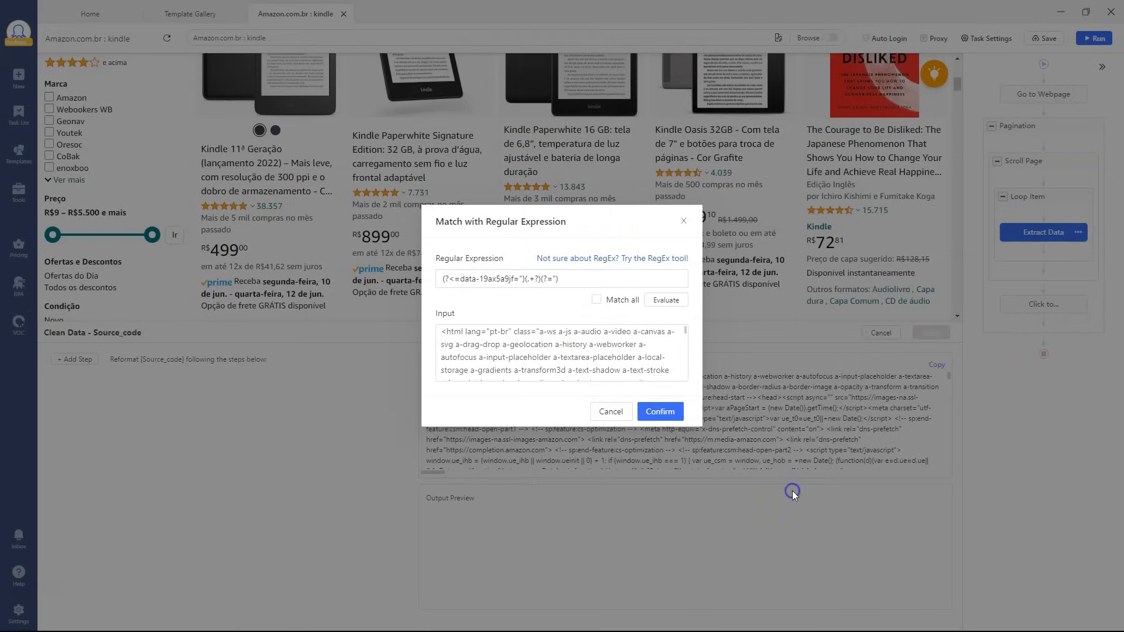
pyautogui.moveTo(559, 279); pyautogui.dragTo(425, 279)
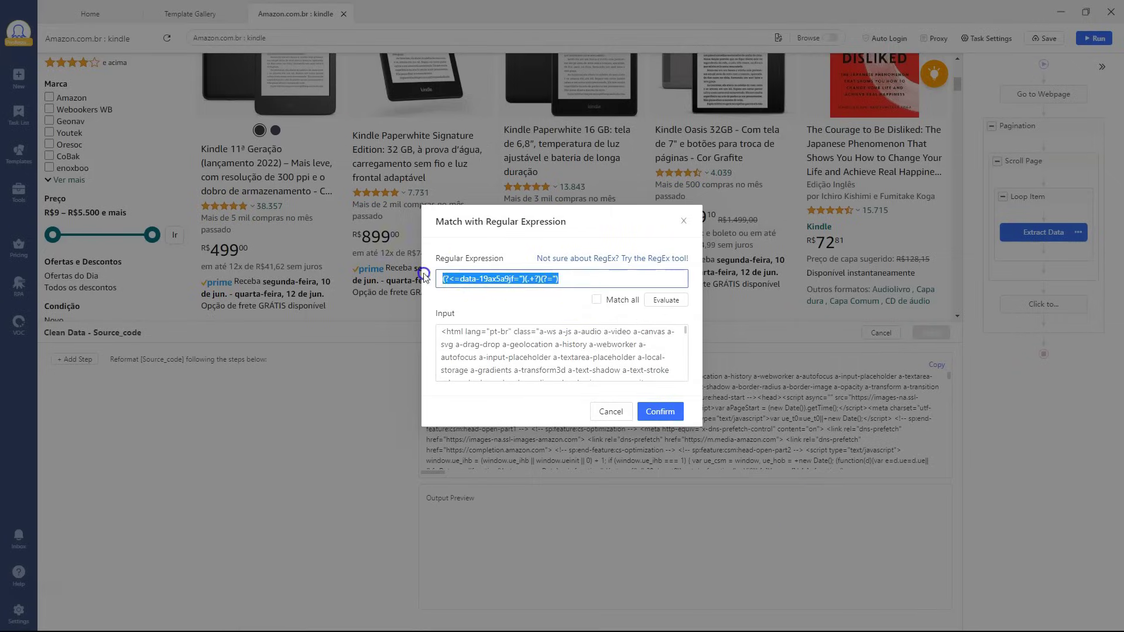
pyautogui.click(662, 411)
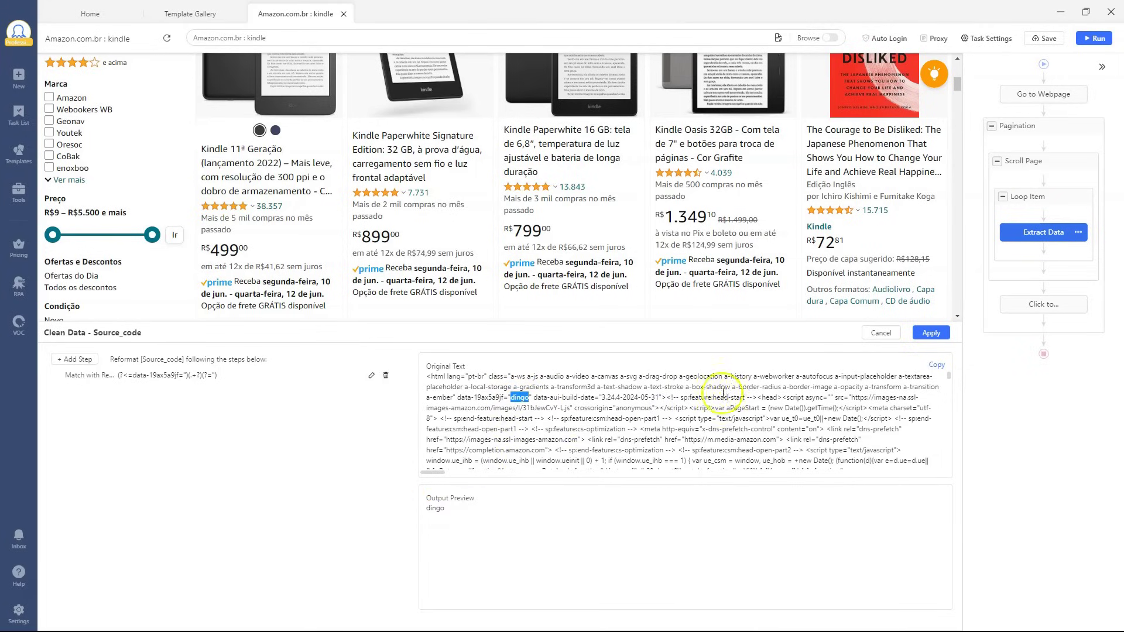
pyautogui.click(930, 333)
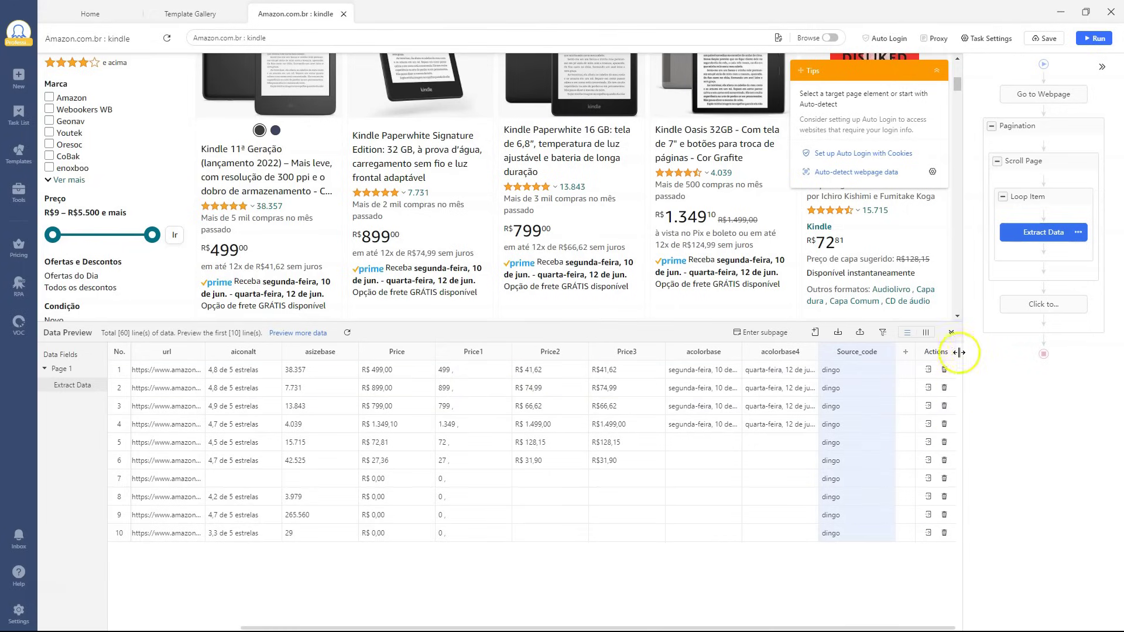
# Step: Delete the Source_code field from the data preview
pyautogui.click(885, 351)
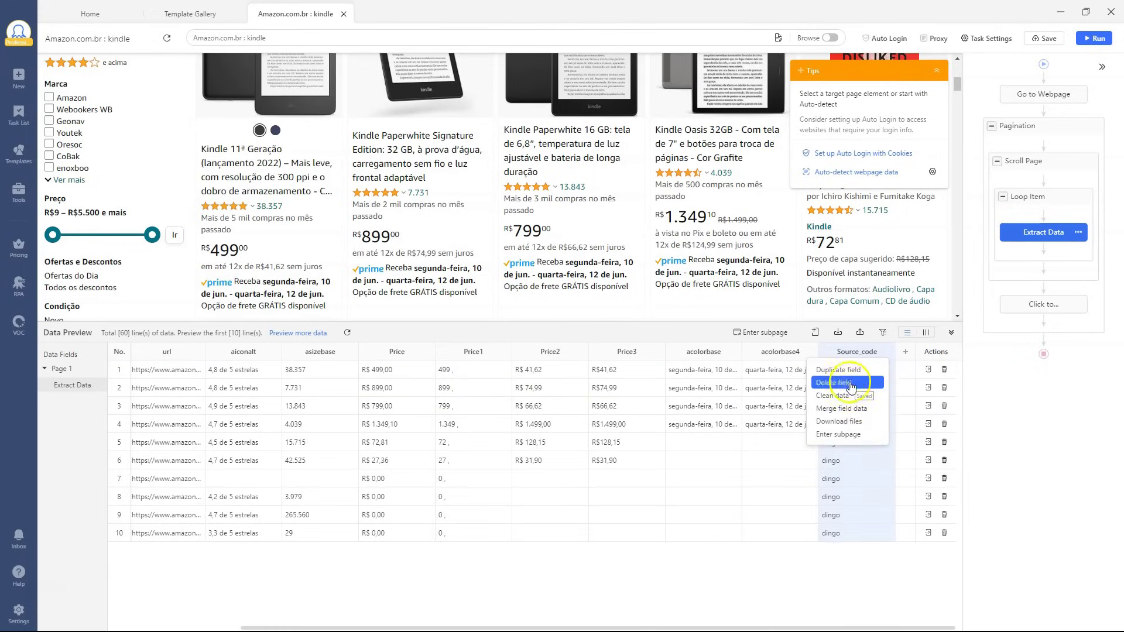
pyautogui.click(850, 383)
pyautogui.click(677, 396)
# Step: Add a Current date & time custom field, creating the Current_time column
pyautogui.click(815, 333)
pyautogui.click(791, 383)
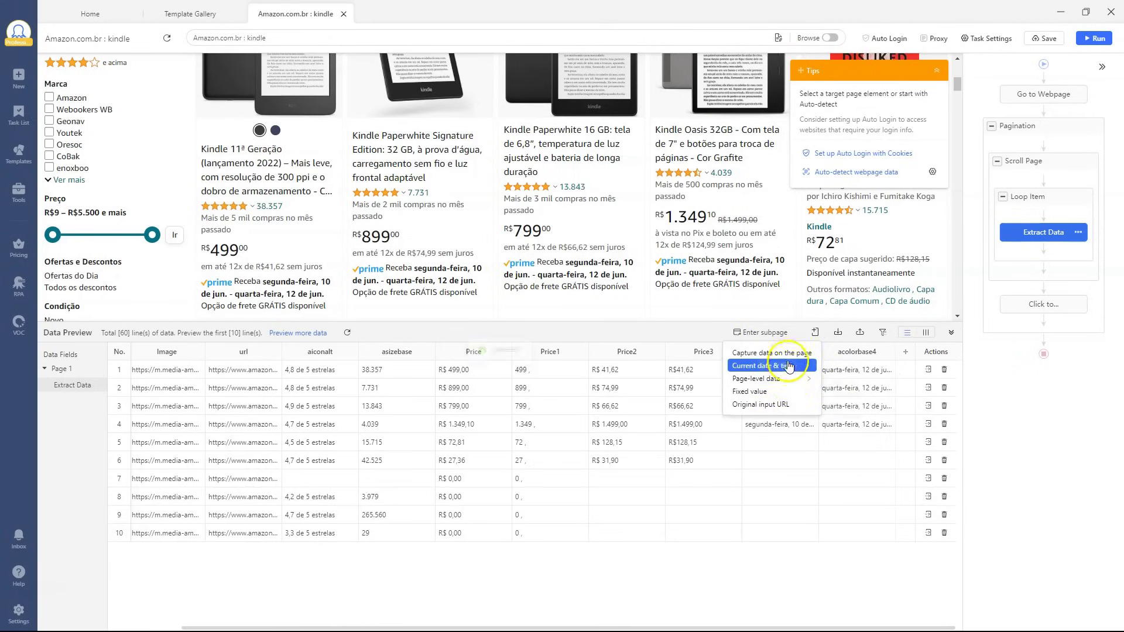
pyautogui.click(787, 353)
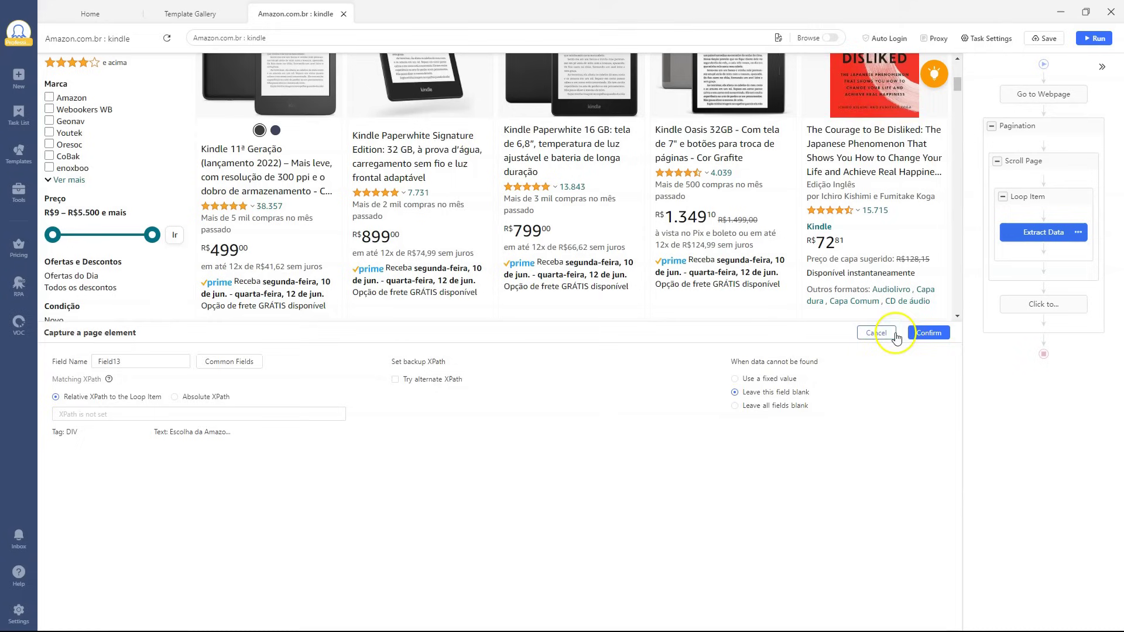
pyautogui.click(876, 333)
pyautogui.click(815, 333)
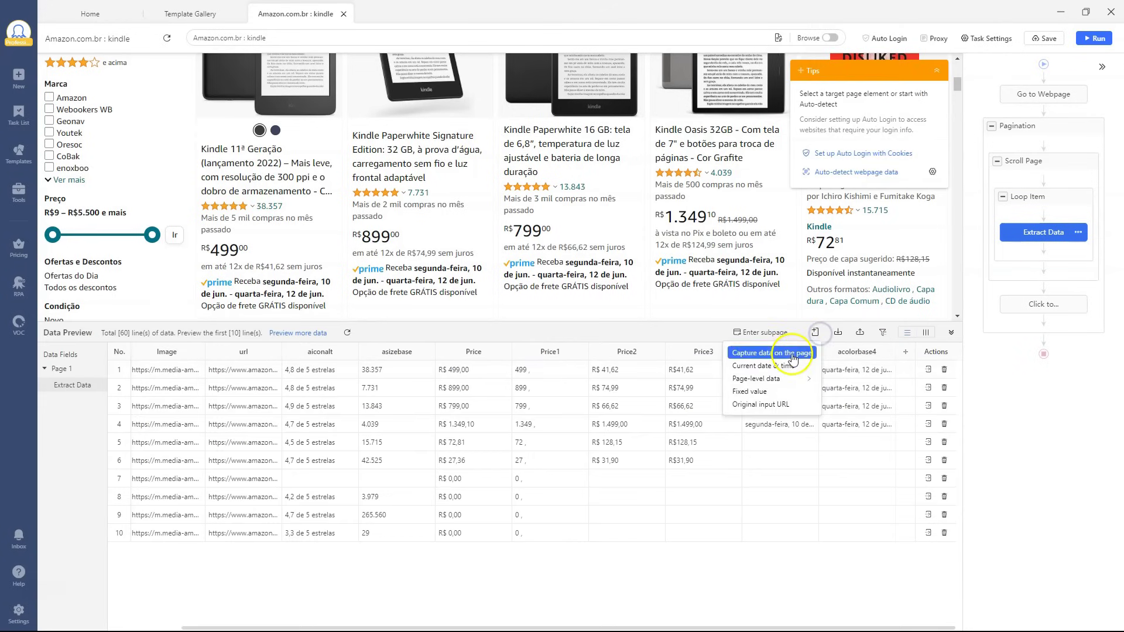
pyautogui.click(787, 366)
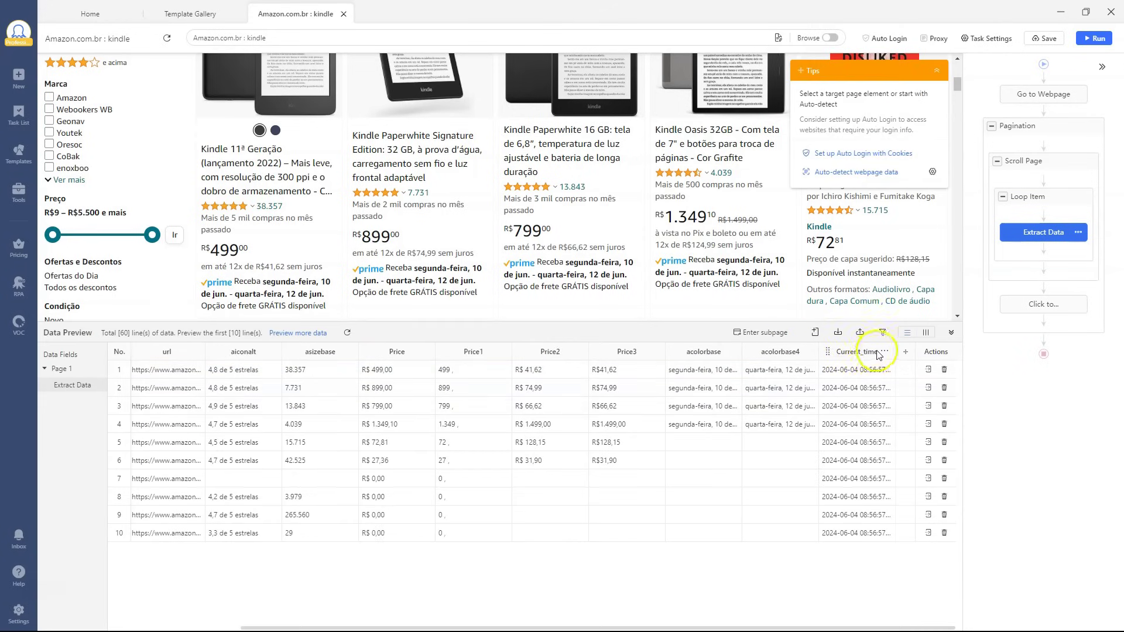
pyautogui.click(815, 333)
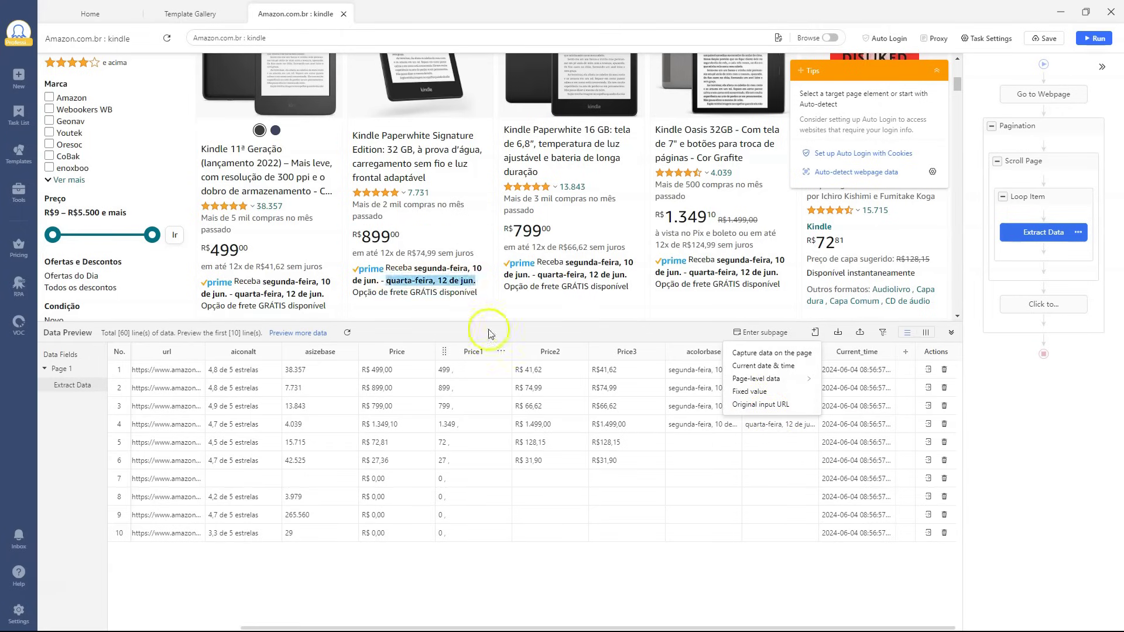
pyautogui.click(647, 588)
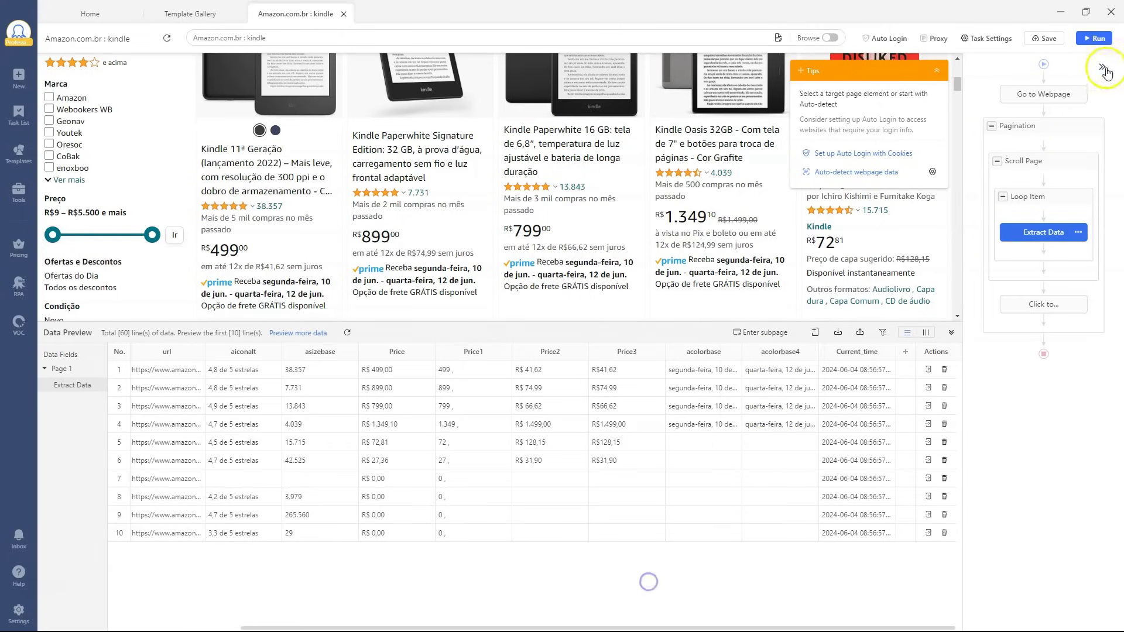
# Step: In the task's Run Options, toggle Disable task split and keep the public IP pool on Default
pyautogui.click(987, 40)
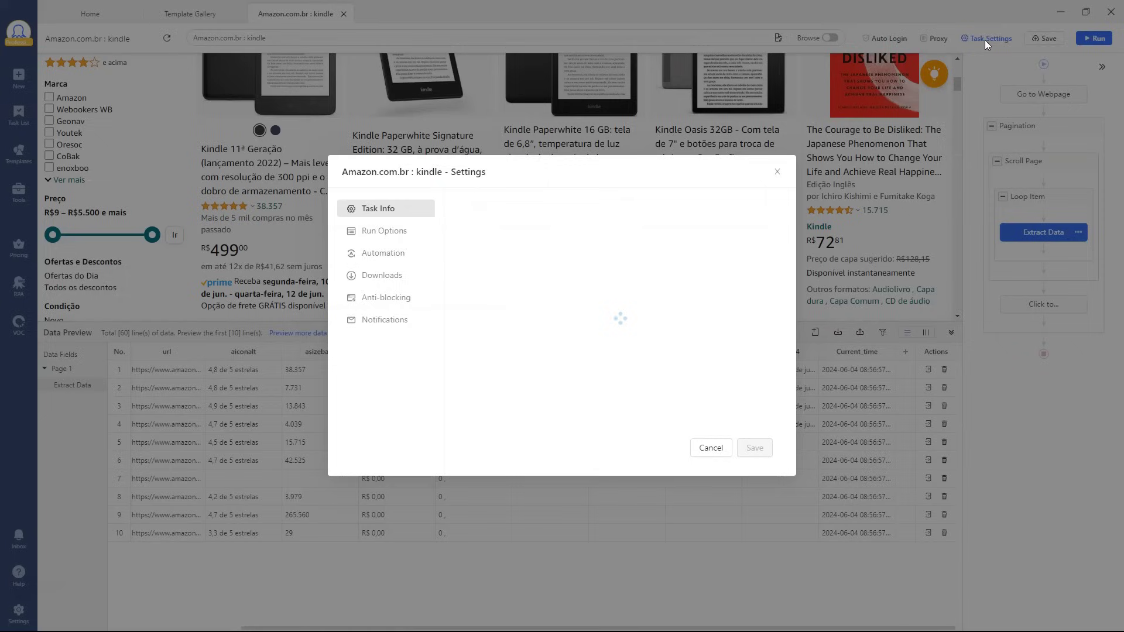
pyautogui.click(404, 232)
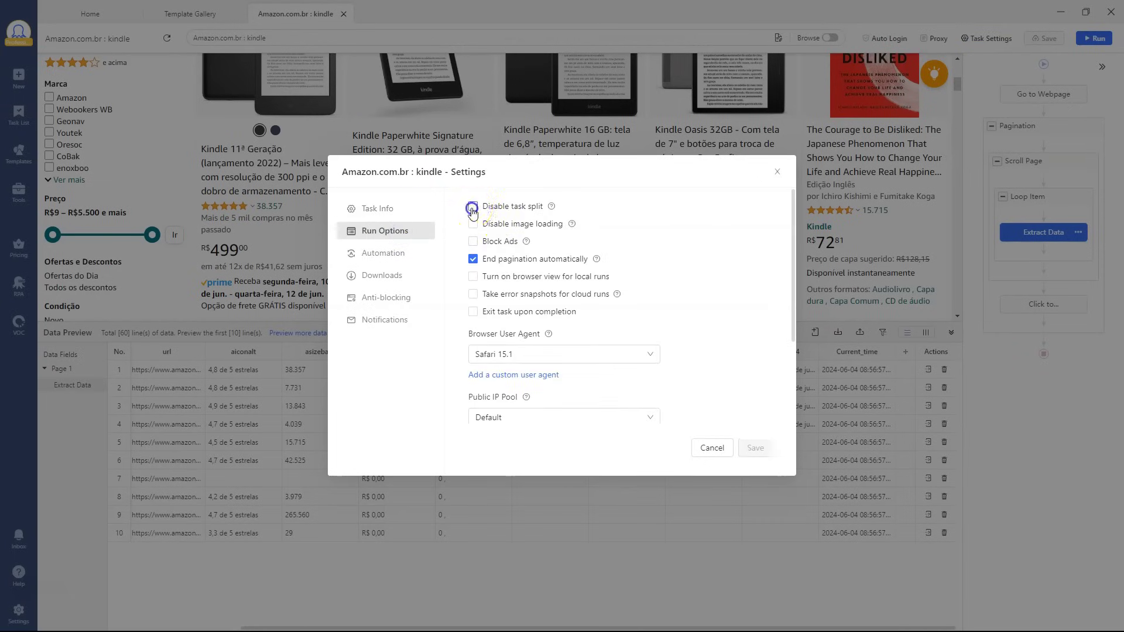
pyautogui.click(472, 208)
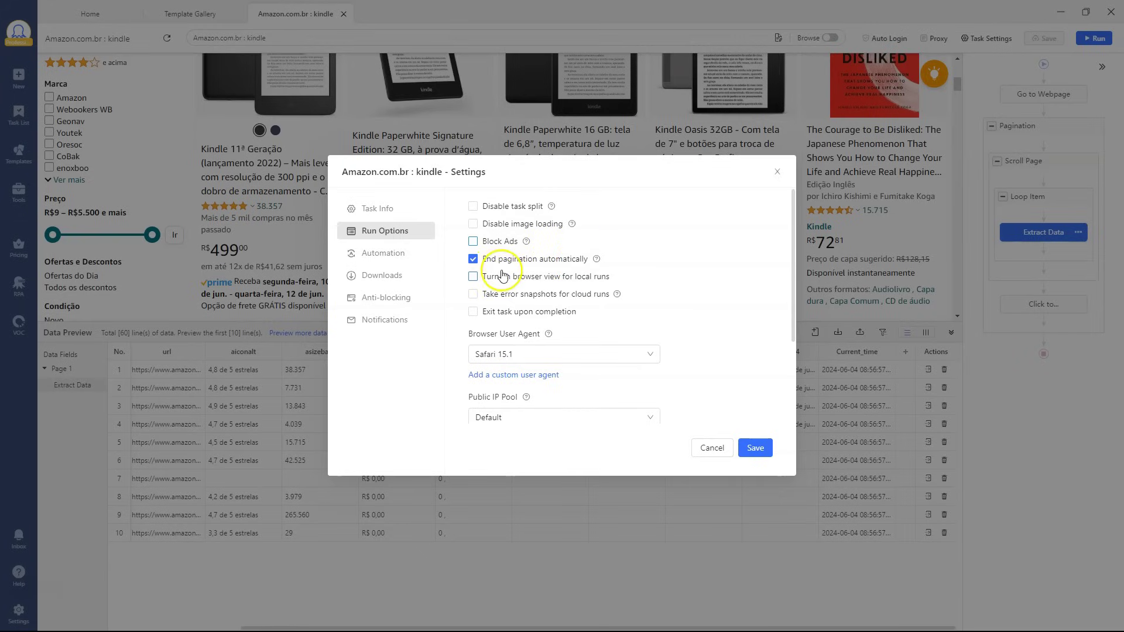
pyautogui.scroll(-3, 538, 263)
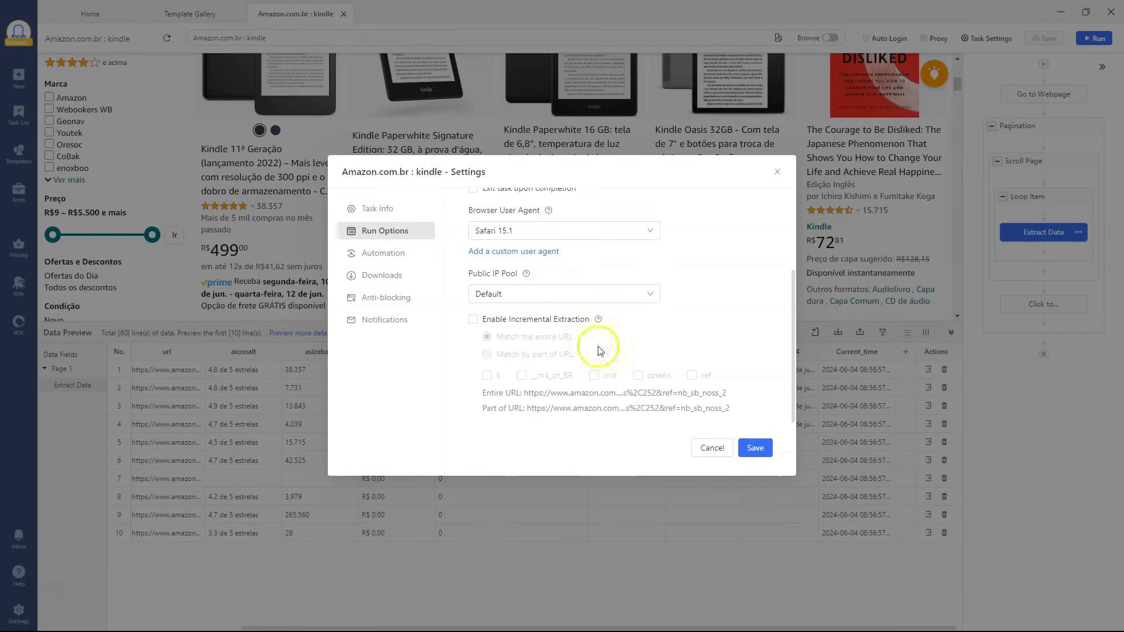
pyautogui.click(520, 294)
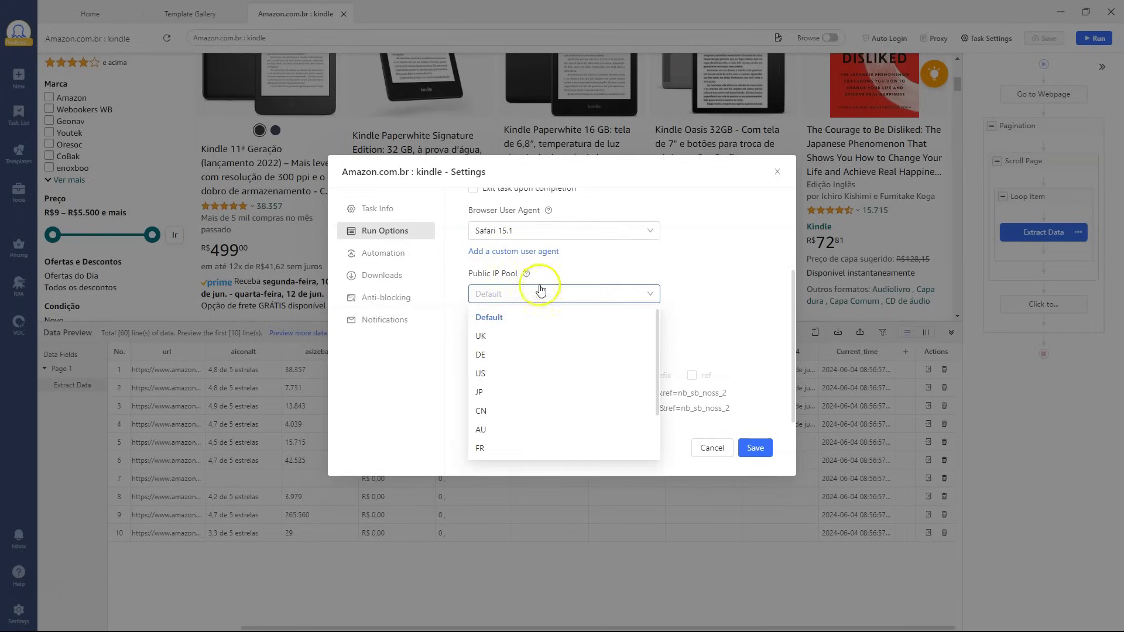
pyautogui.click(494, 273)
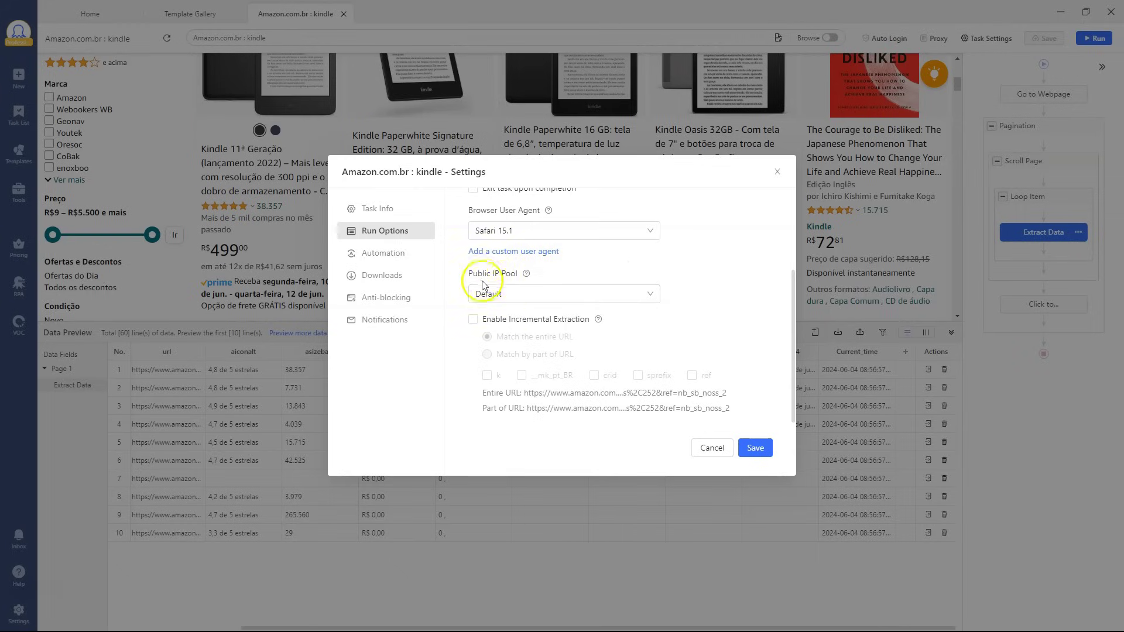
pyautogui.click(503, 293)
pyautogui.scroll(-3, 582, 431)
pyautogui.click(698, 332)
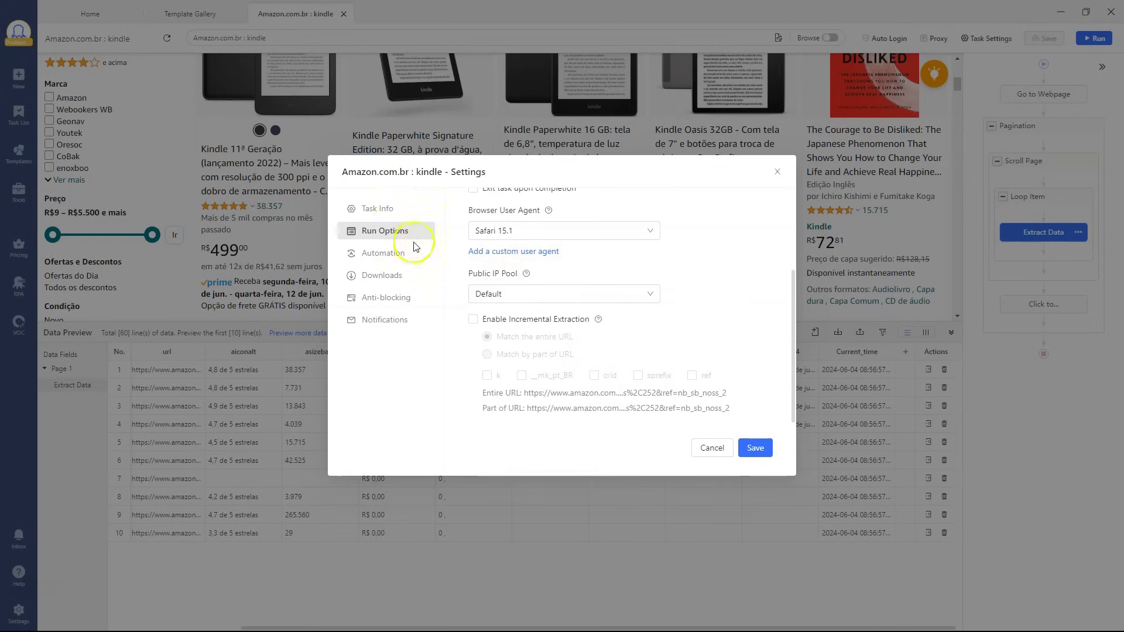
# Step: Review anti-blocking, notification, download and automation settings, leaving proxies and user-agent switching off
pyautogui.click(400, 298)
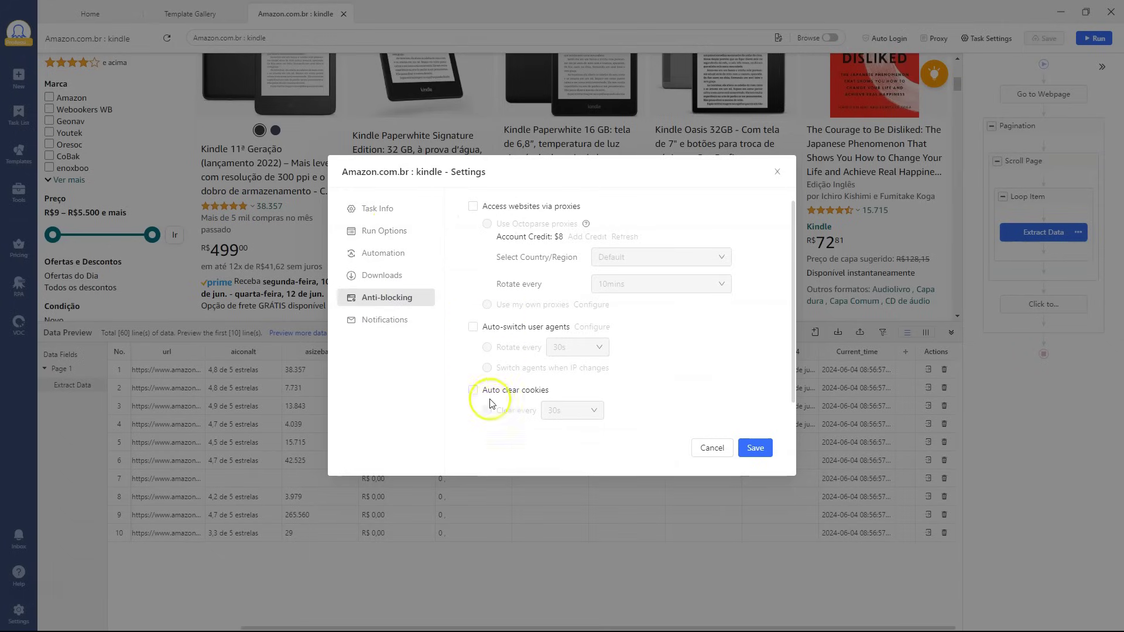
pyautogui.click(473, 206)
pyautogui.click(473, 207)
pyautogui.click(518, 207)
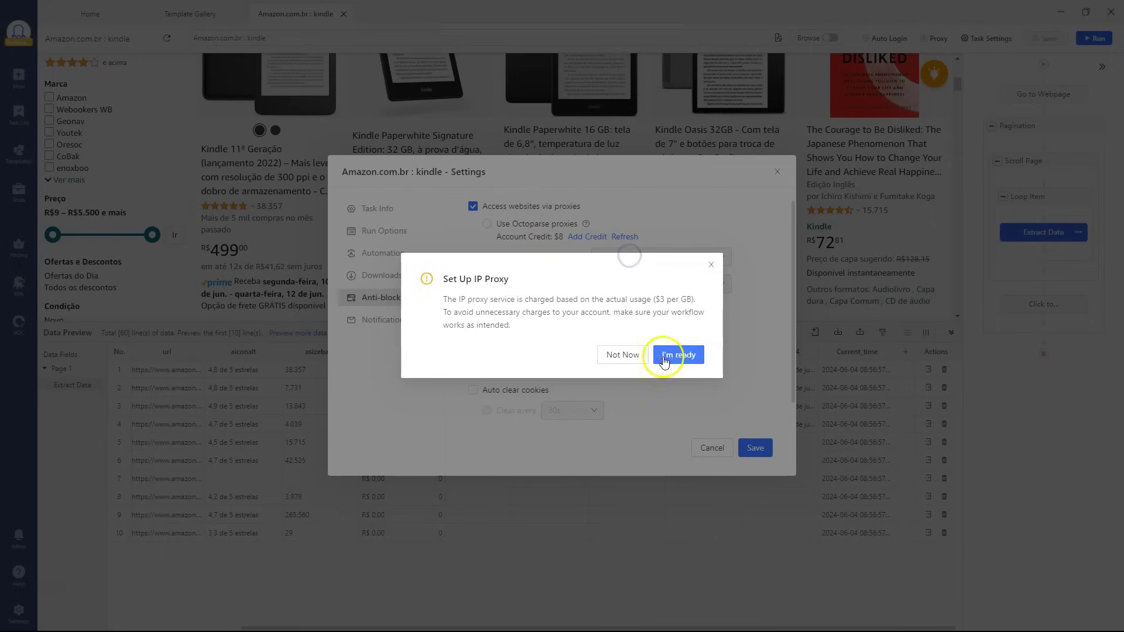
pyautogui.click(632, 355)
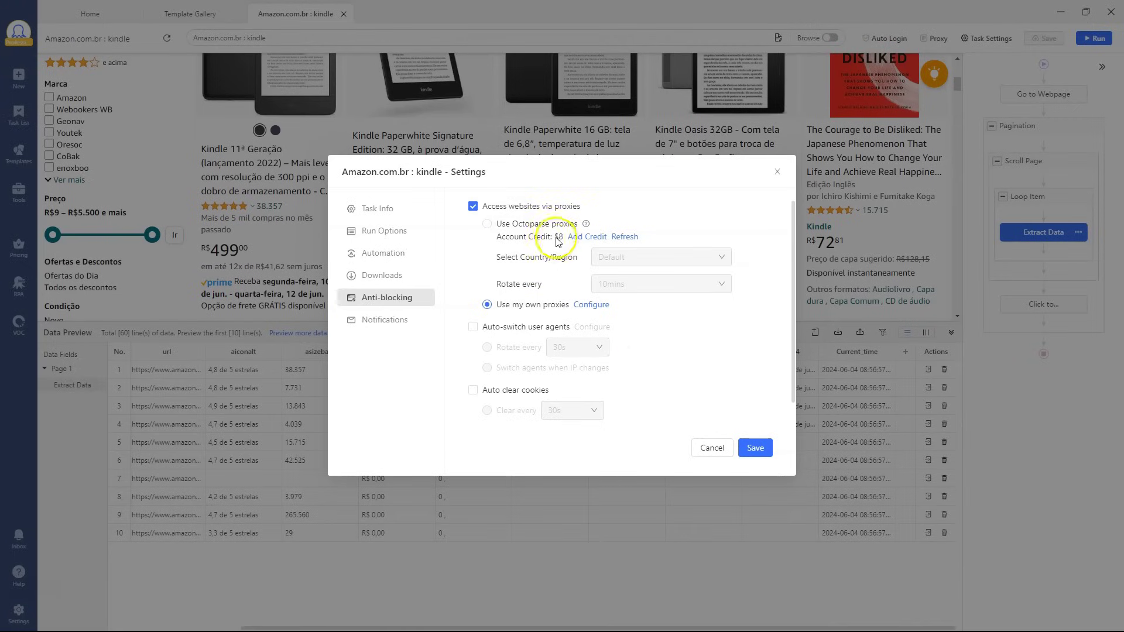
pyautogui.click(507, 207)
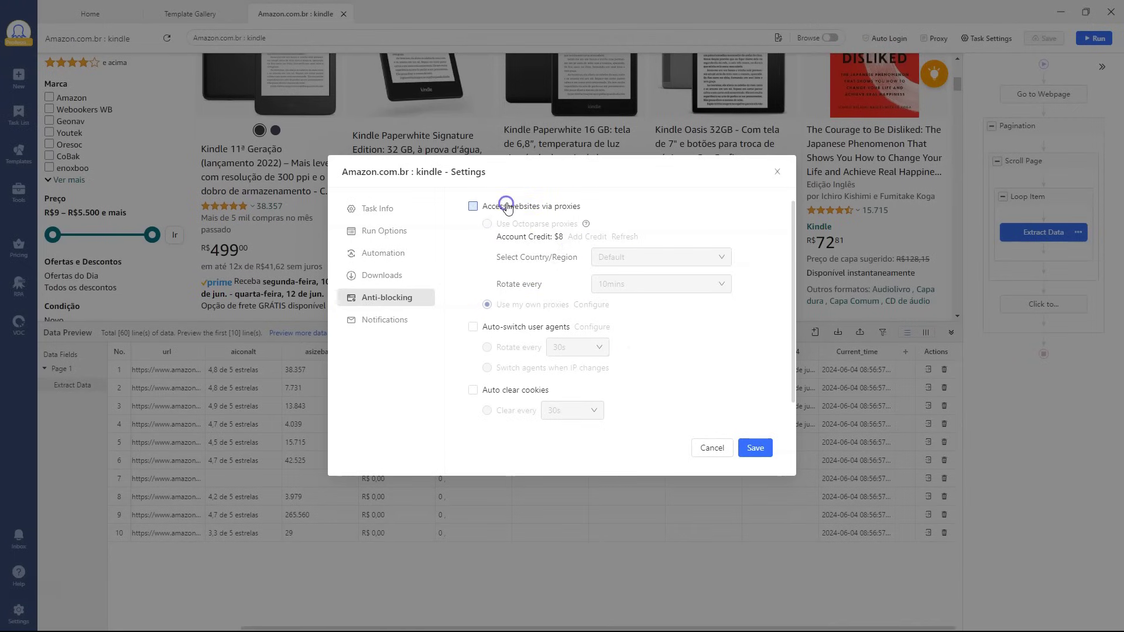
pyautogui.click(473, 327)
pyautogui.click(566, 348)
pyautogui.click(521, 327)
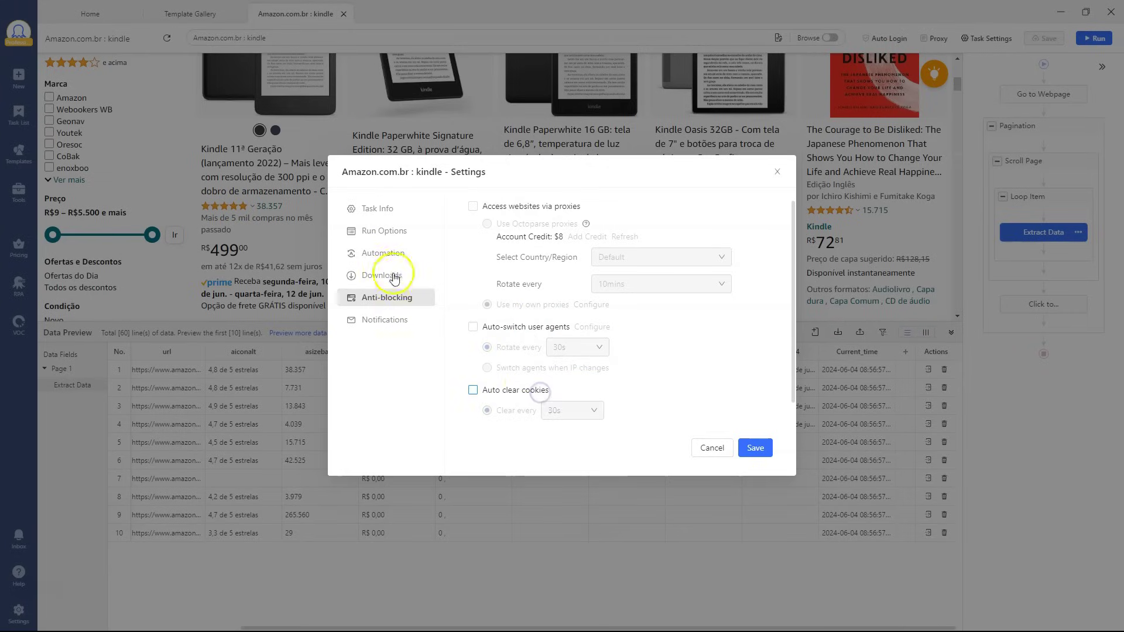
pyautogui.click(396, 320)
pyautogui.click(408, 275)
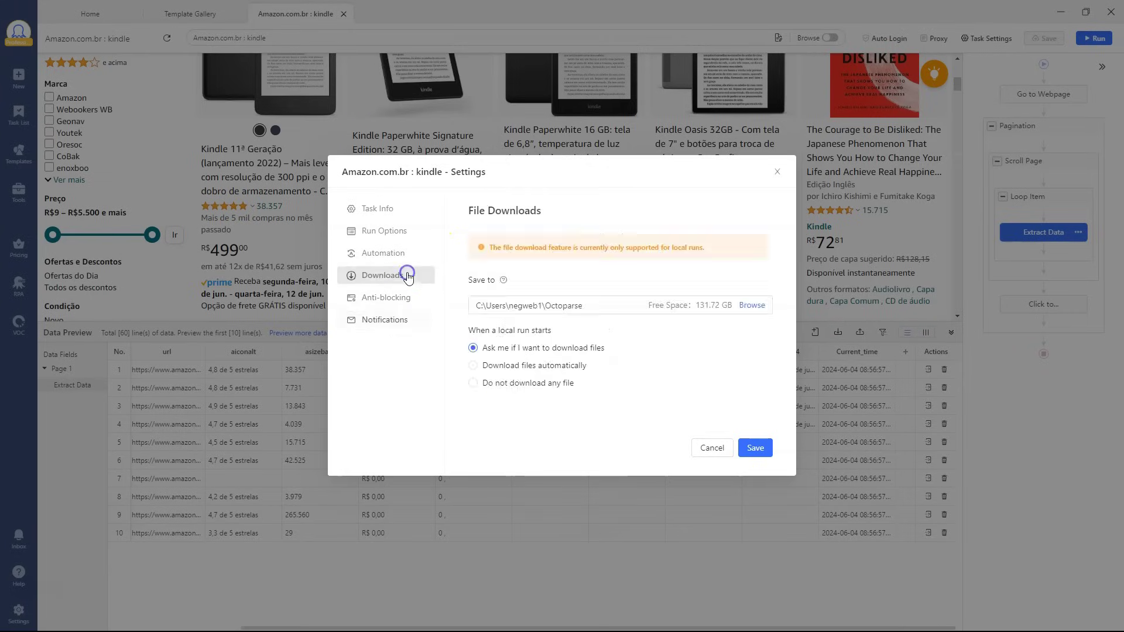
pyautogui.click(389, 254)
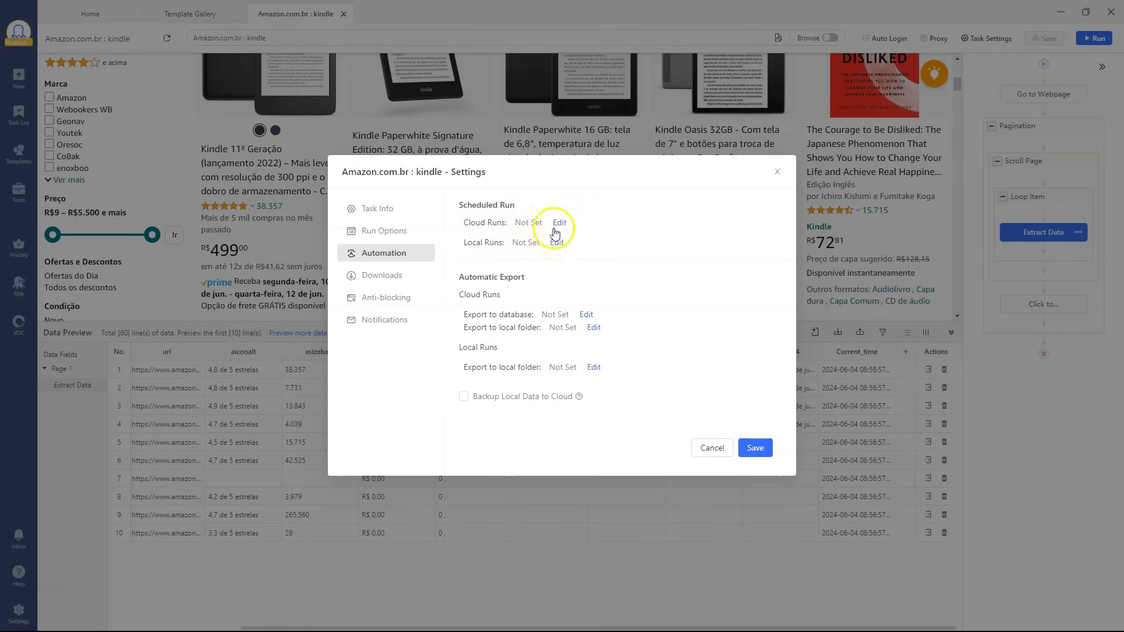
pyautogui.click(388, 225)
# Step: Set the task group to My Group in Task Info
pyautogui.click(378, 211)
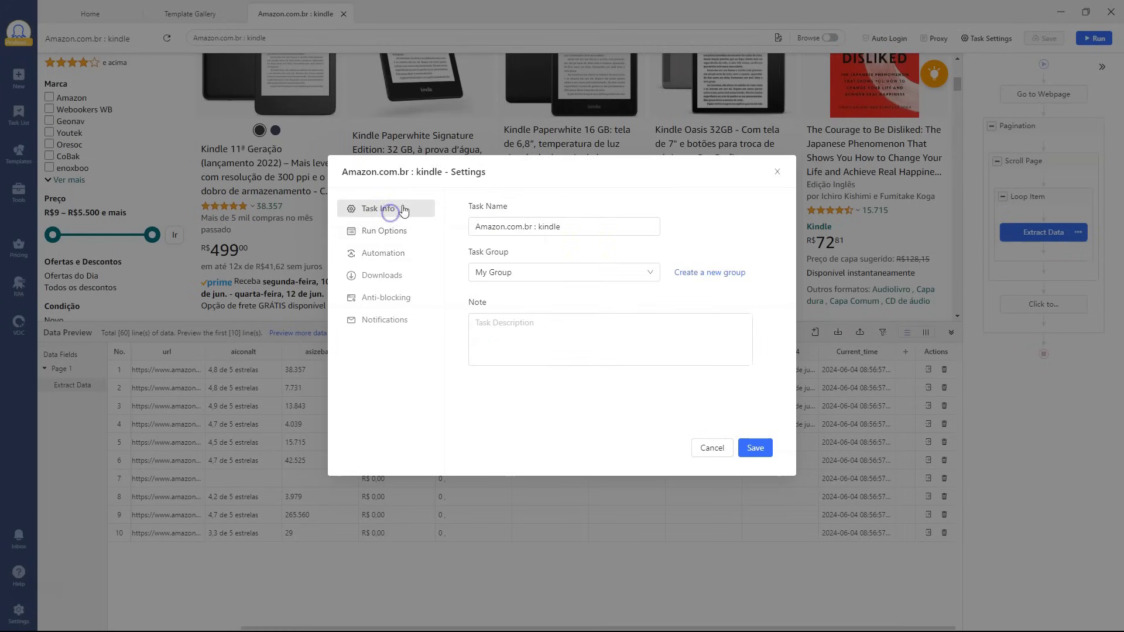
pyautogui.click(527, 274)
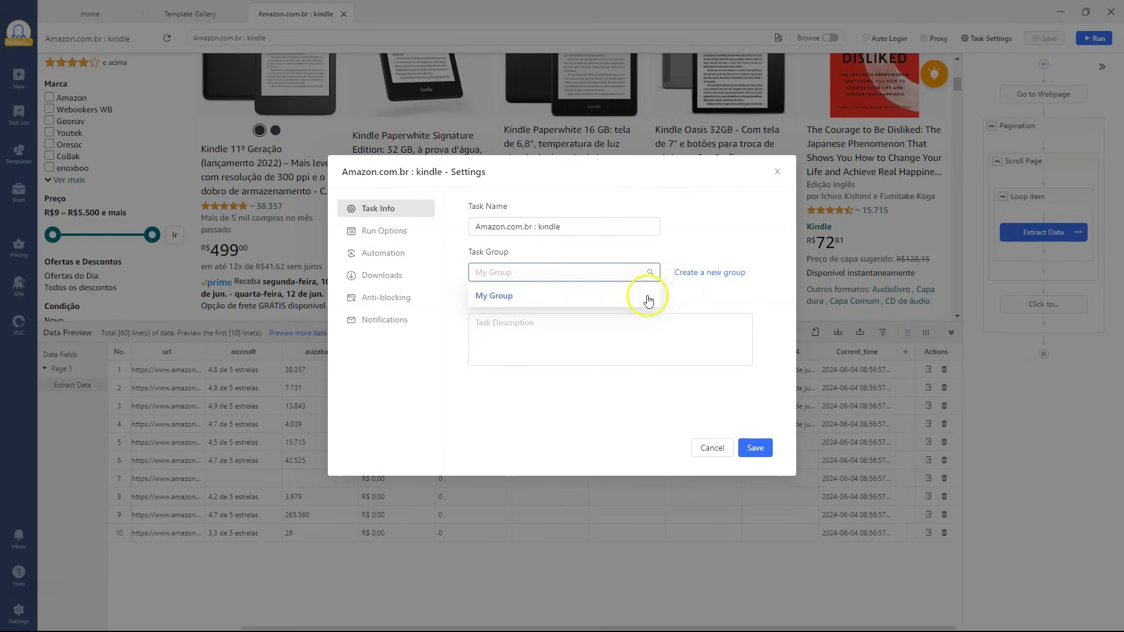
pyautogui.click(590, 294)
pyautogui.click(579, 227)
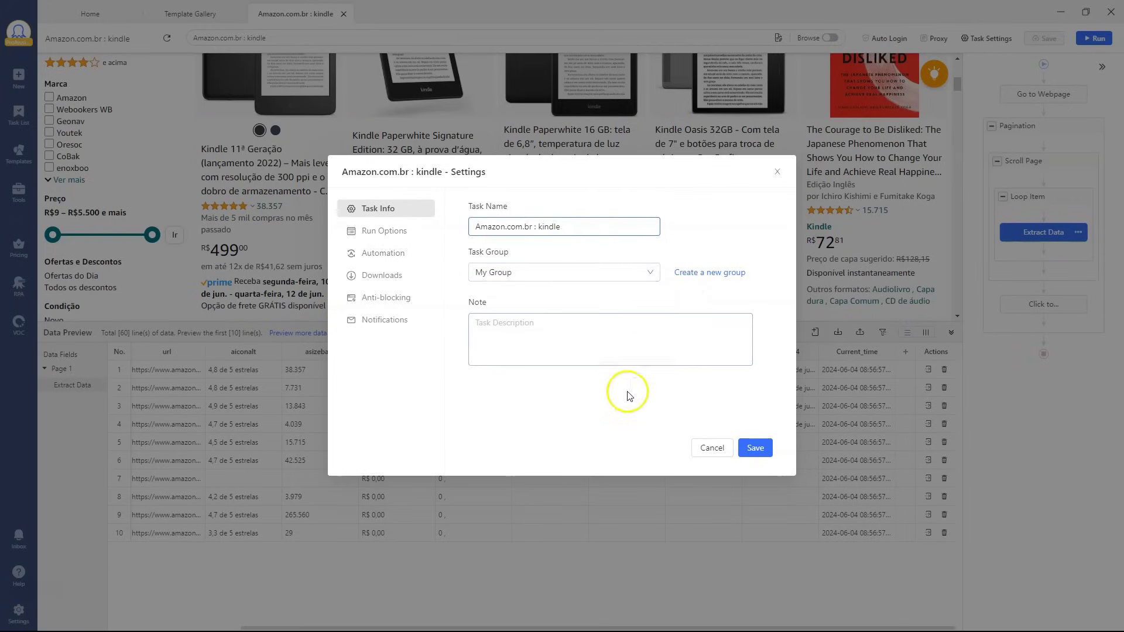
pyautogui.click(571, 234)
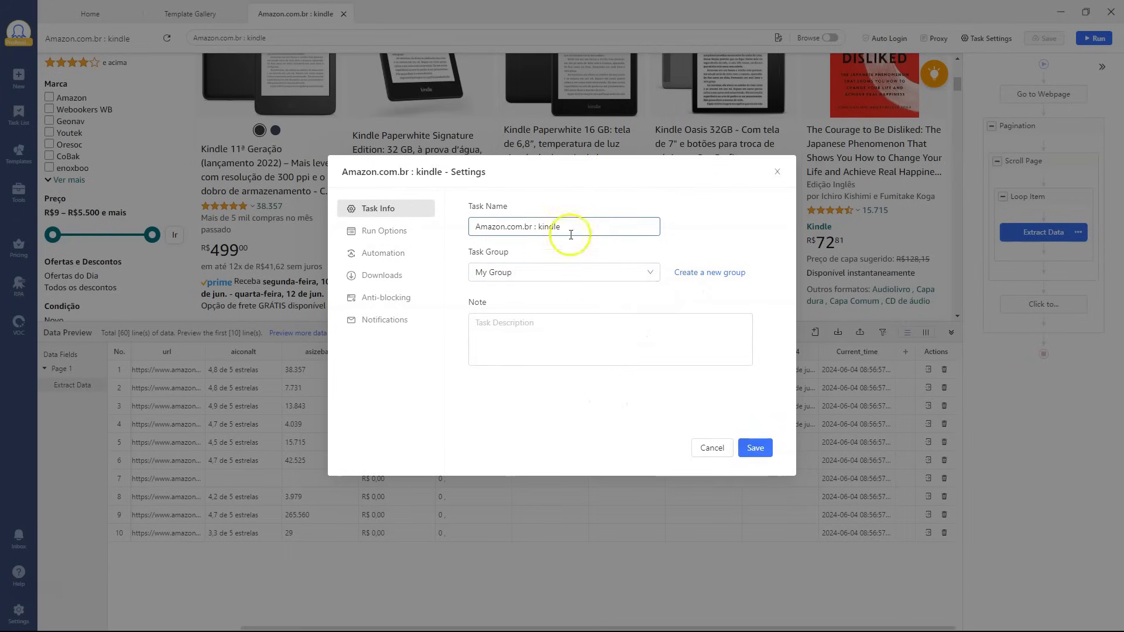
# Step: Save the task settings
pyautogui.click(755, 449)
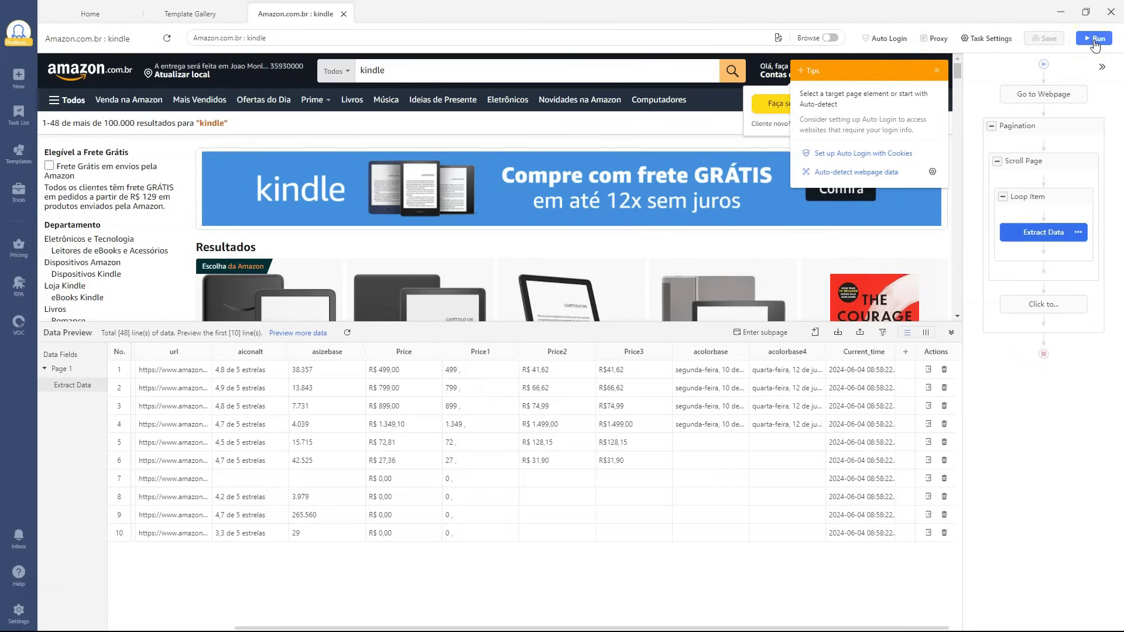
pyautogui.click(1094, 39)
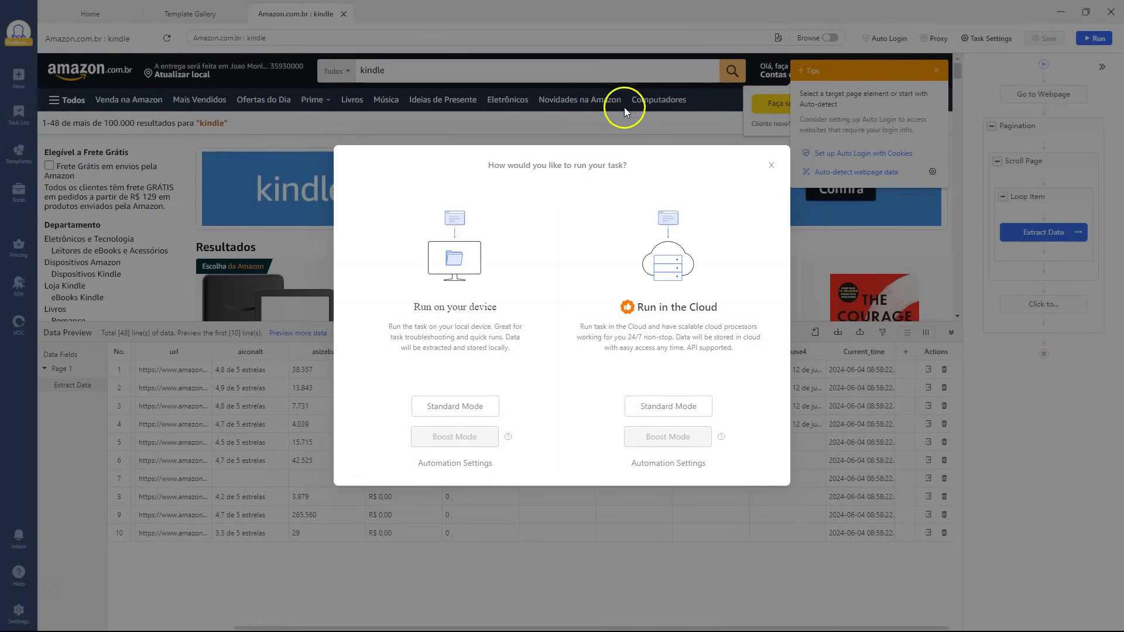
pyautogui.click(771, 162)
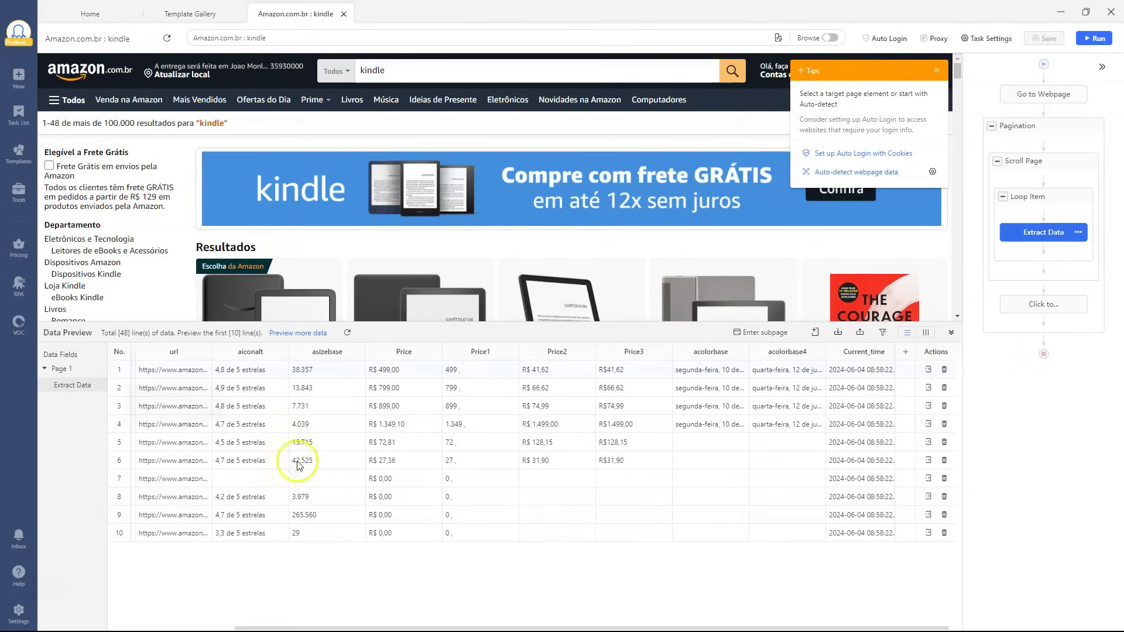
# Step: Run the kindle task in the cloud in Standard Mode and check its empty extracted-data list
pyautogui.click(1092, 42)
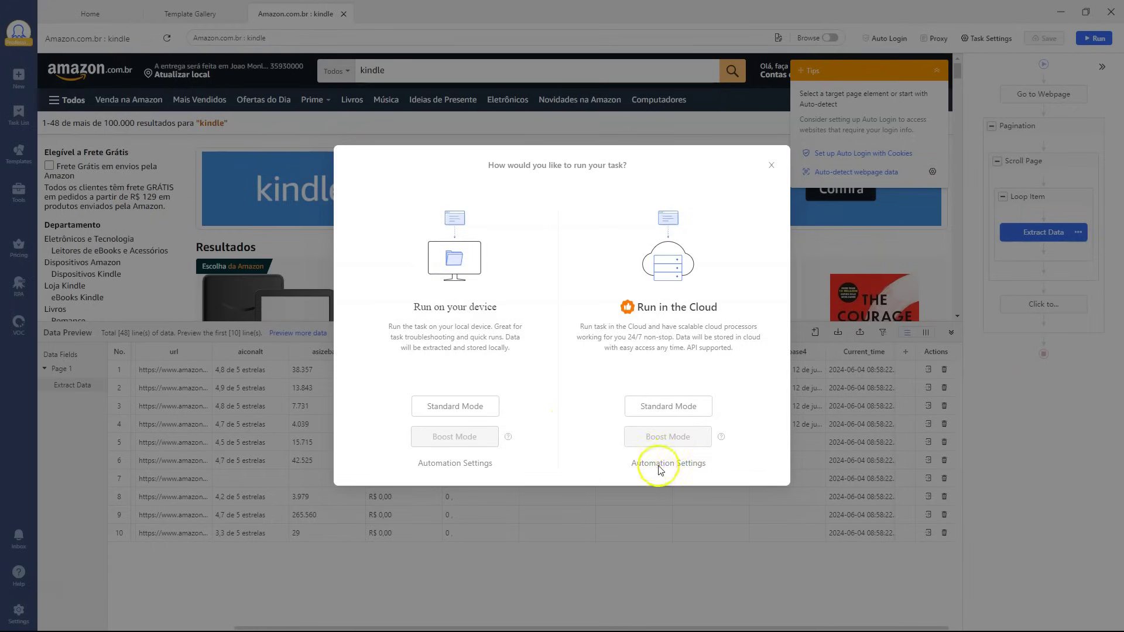
pyautogui.moveTo(723, 444)
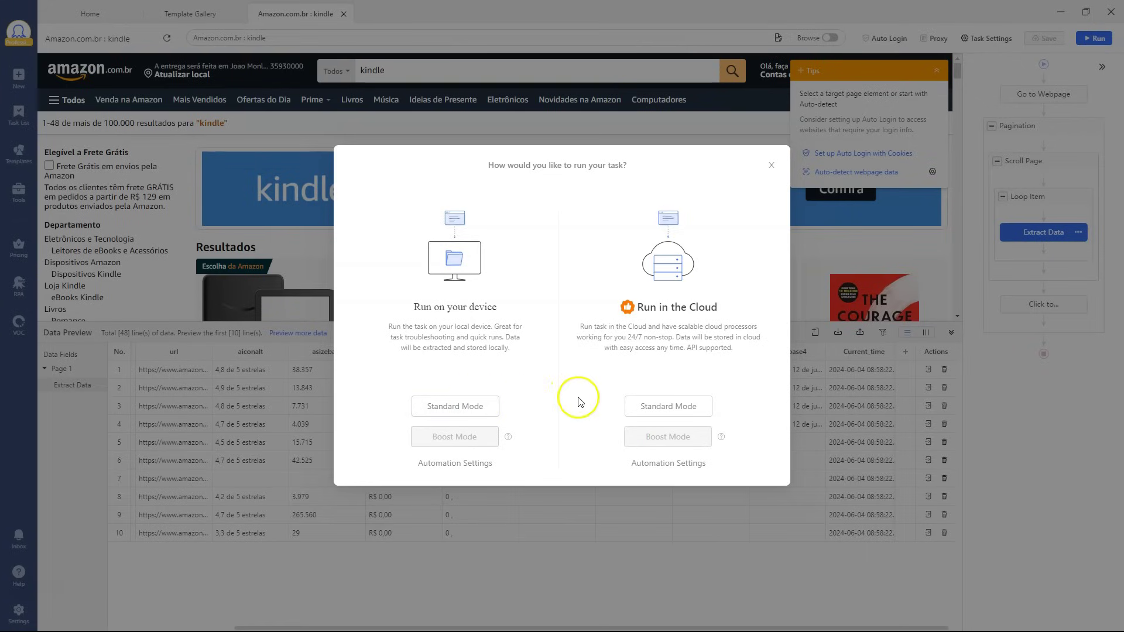
pyautogui.click(671, 408)
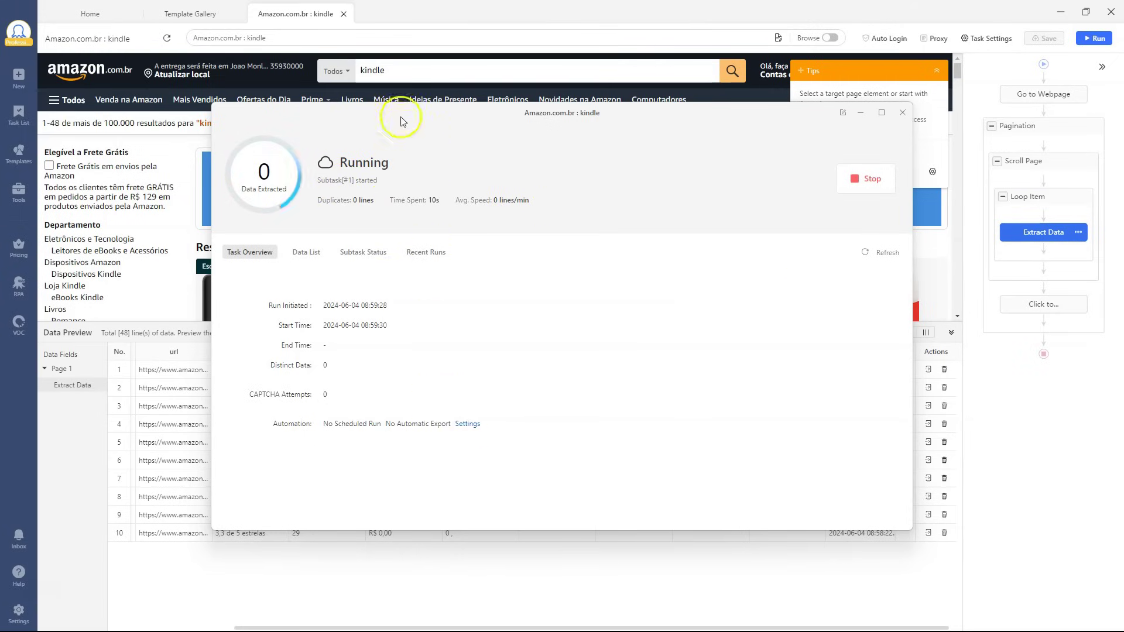
pyautogui.moveTo(386, 111); pyautogui.dragTo(399, 80)
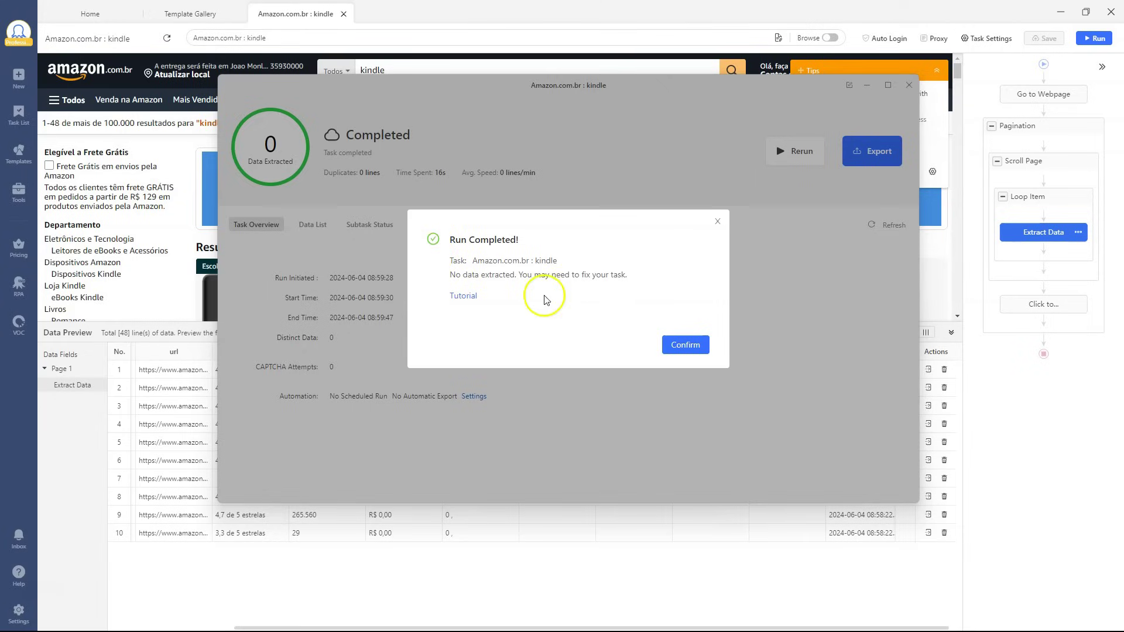
pyautogui.click(685, 345)
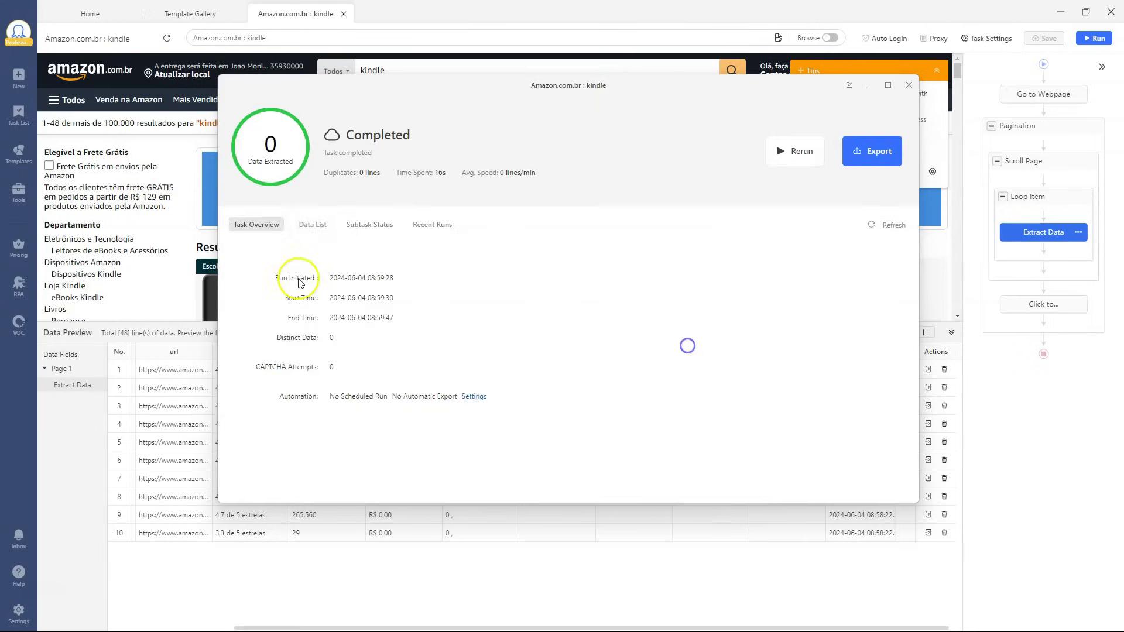
pyautogui.click(312, 224)
# Step: Widen the url column and switch off the Extract Data step's Remove Lines trigger
pyautogui.click(909, 85)
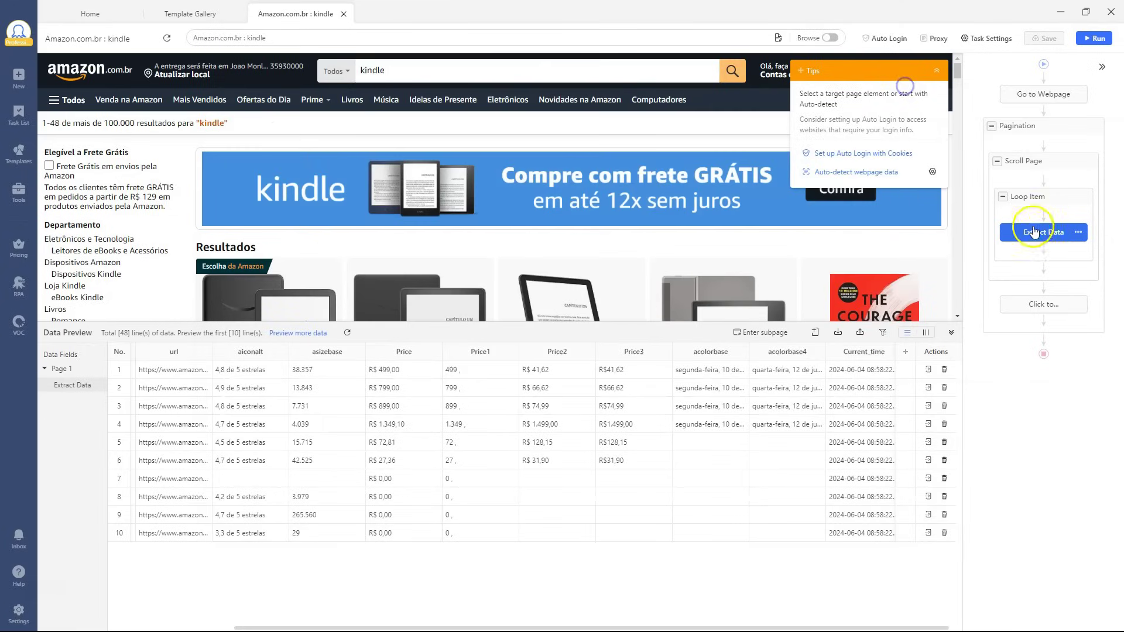
pyautogui.click(1034, 230)
pyautogui.click(1089, 423)
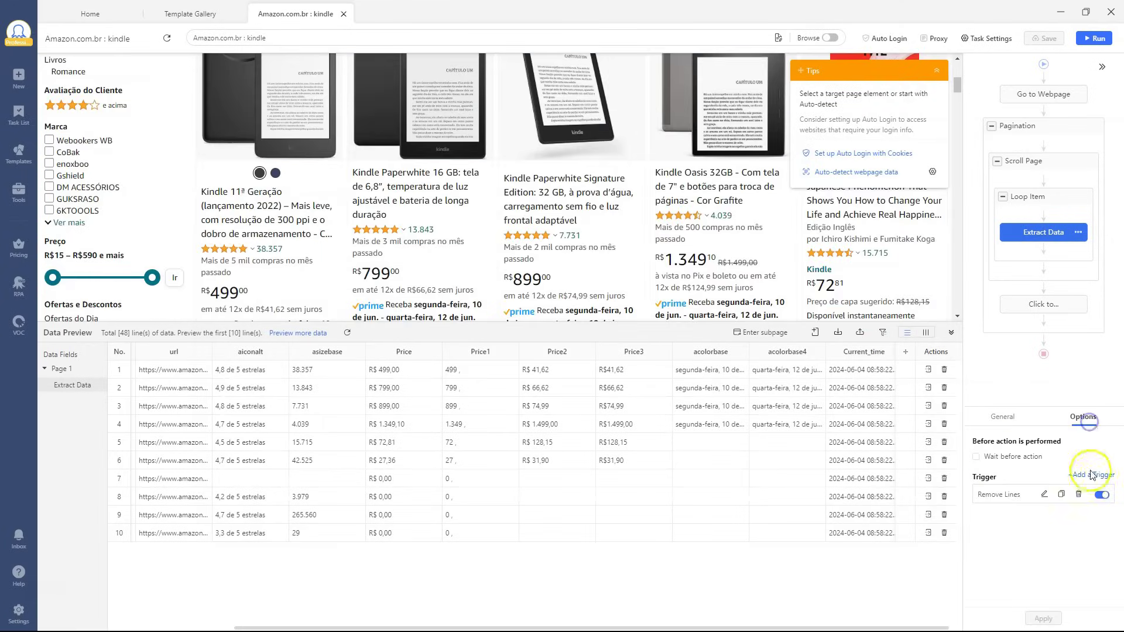
pyautogui.click(1043, 494)
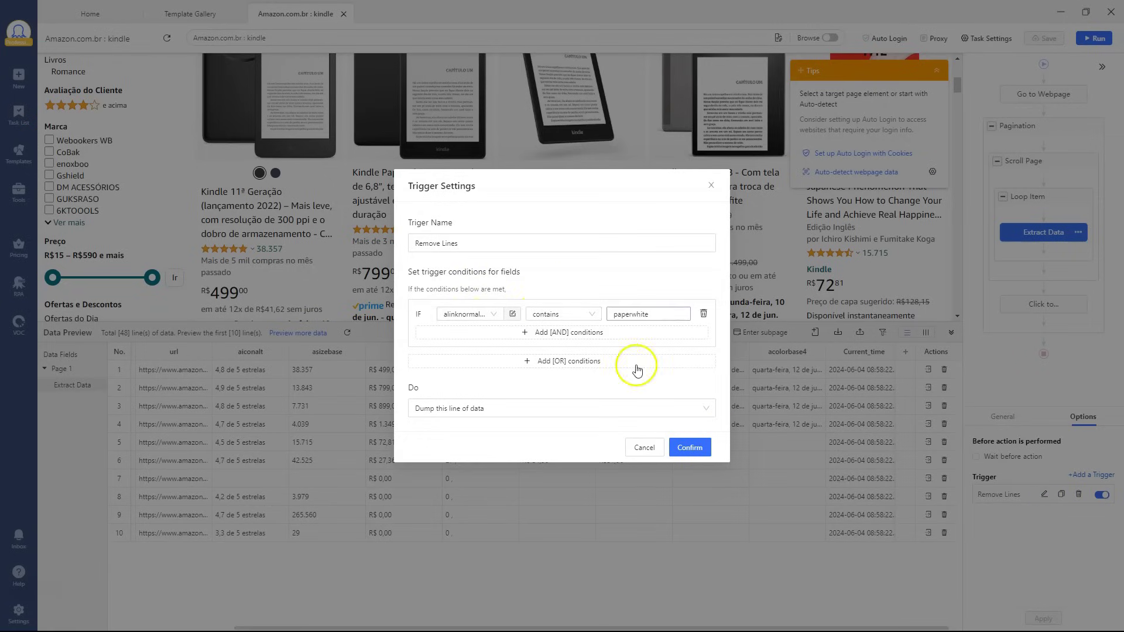
pyautogui.click(644, 447)
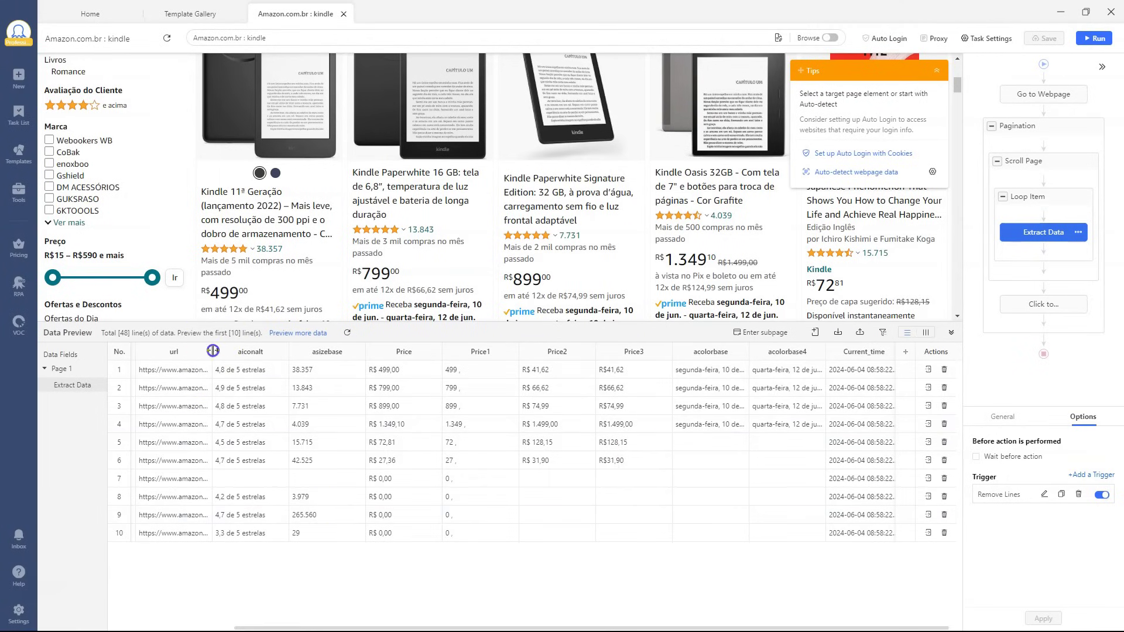
pyautogui.moveTo(212, 351); pyautogui.dragTo(313, 353)
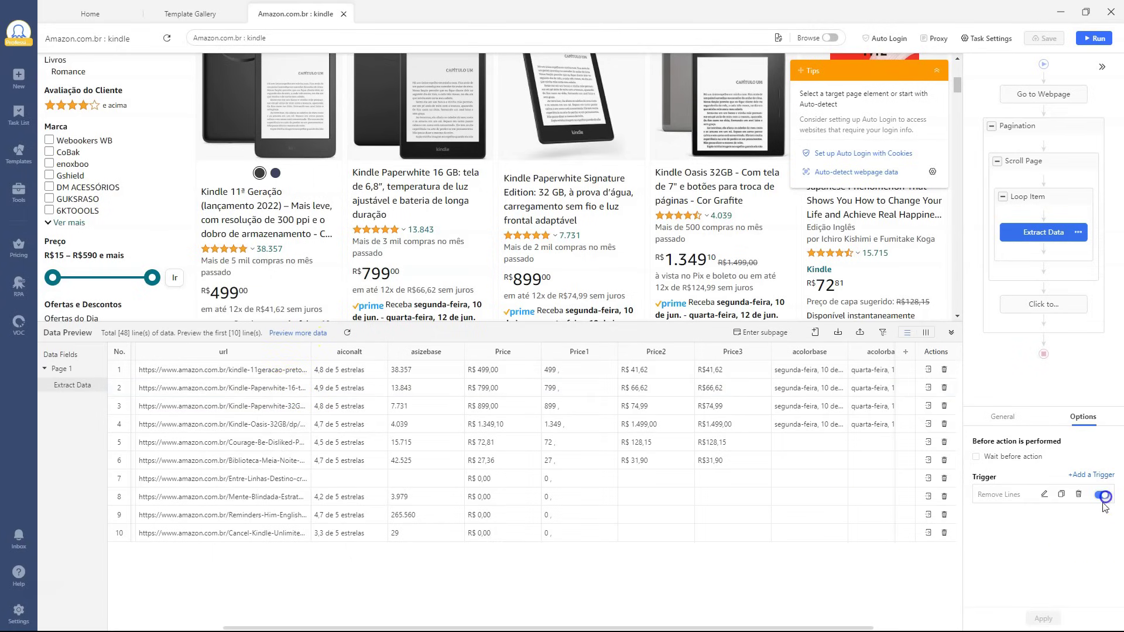
pyautogui.click(1042, 618)
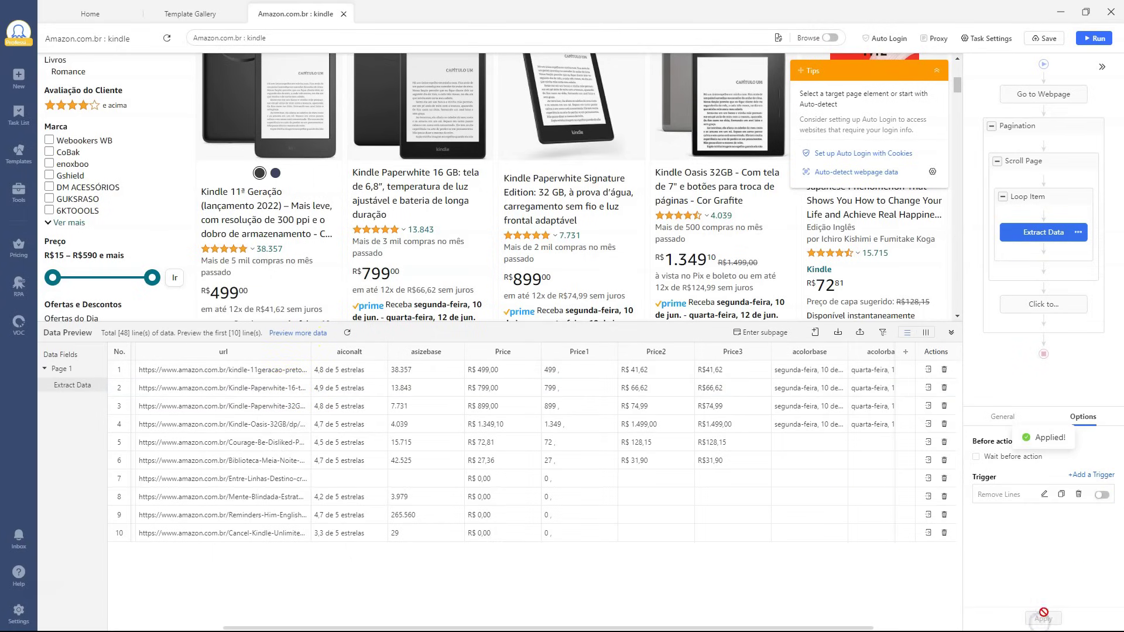
pyautogui.click(1094, 38)
# Step: Run the task locally in Standard Mode, view its browser, then stop the run
pyautogui.click(432, 406)
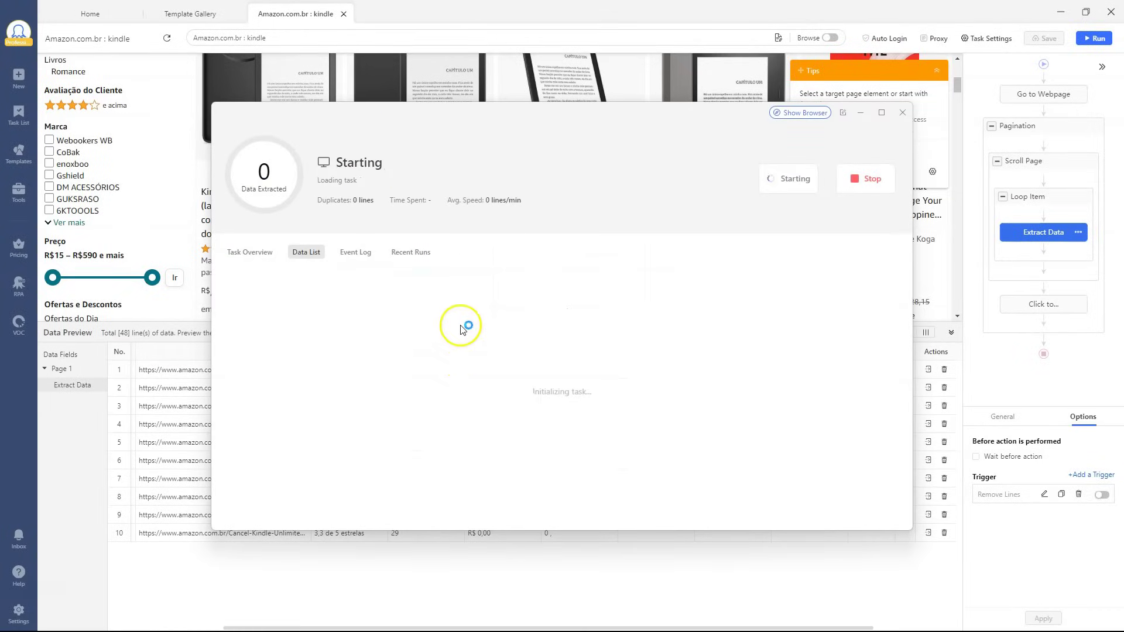
pyautogui.click(811, 109)
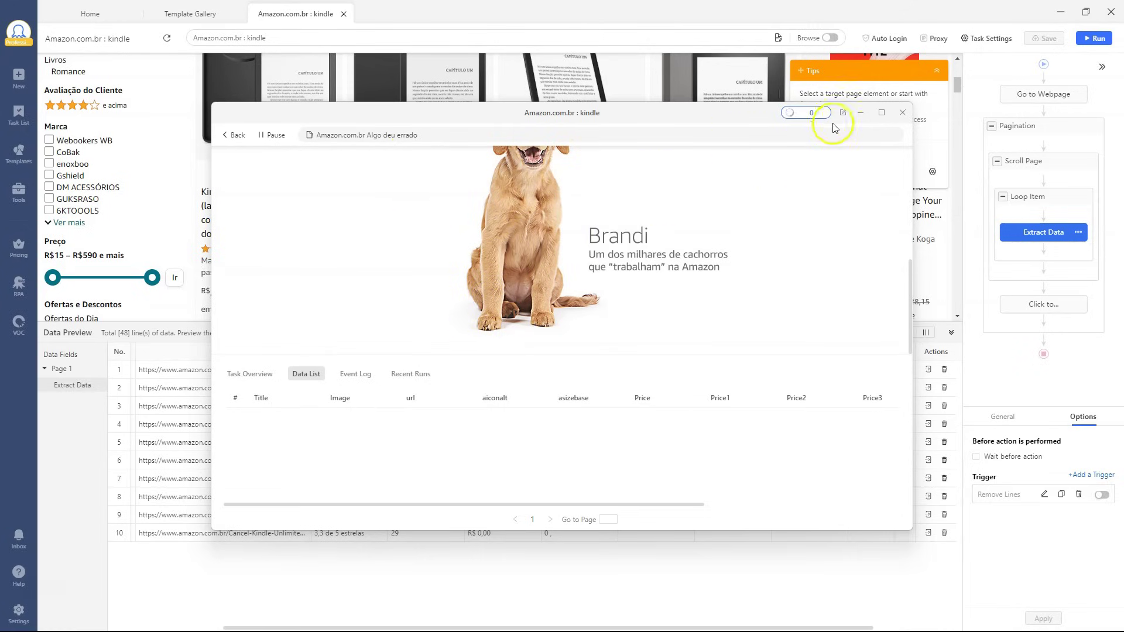
pyautogui.click(902, 112)
pyautogui.click(643, 331)
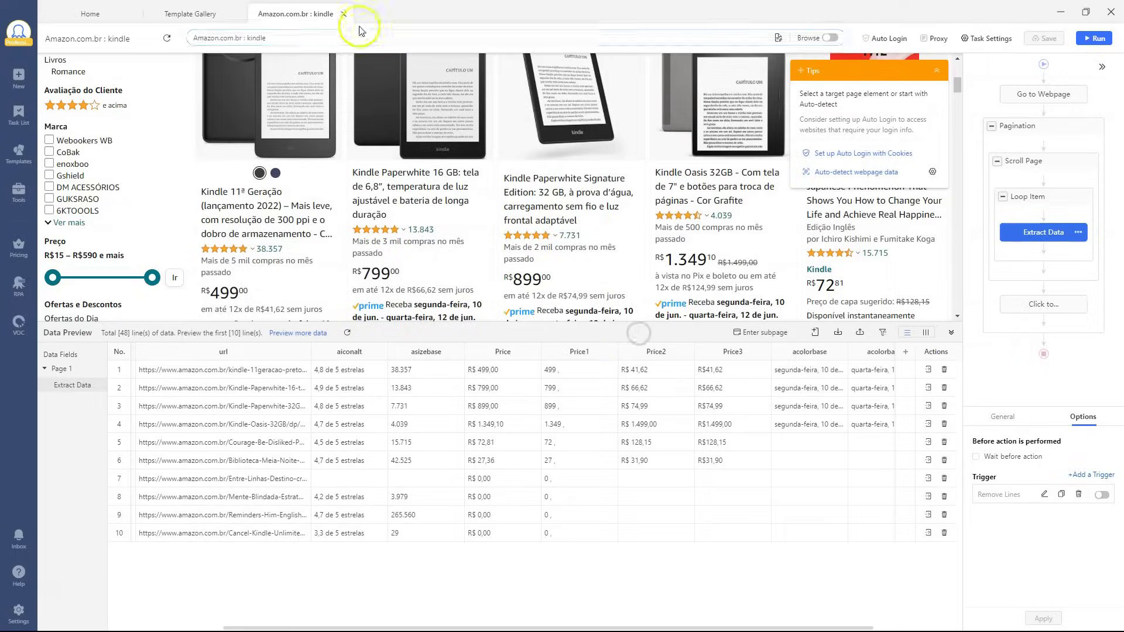
pyautogui.click(1043, 94)
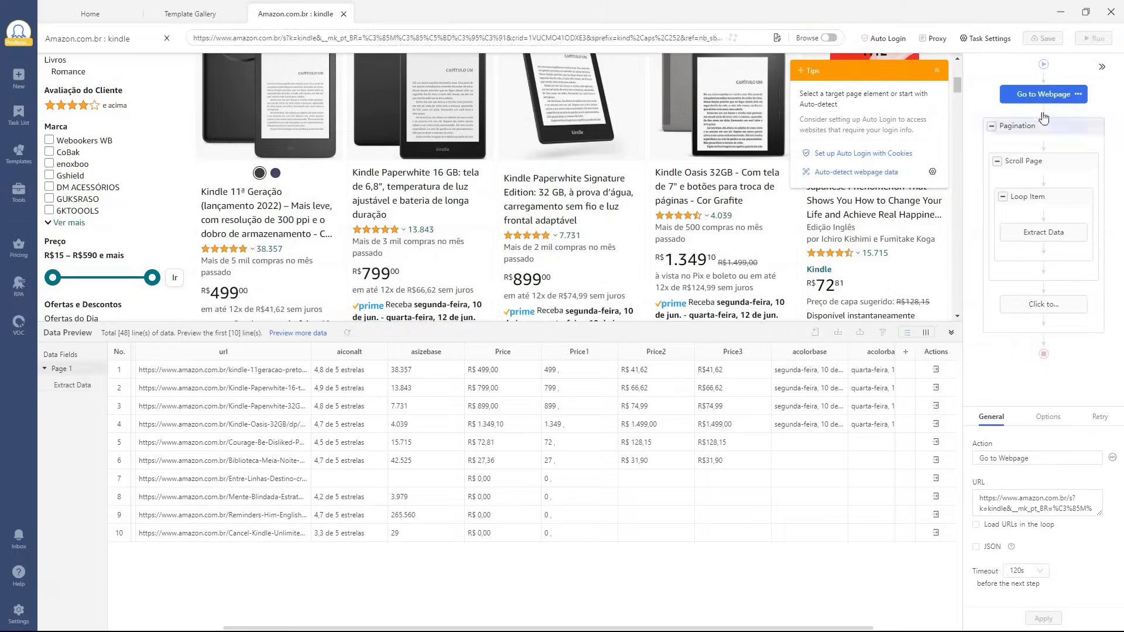
pyautogui.click(1041, 136)
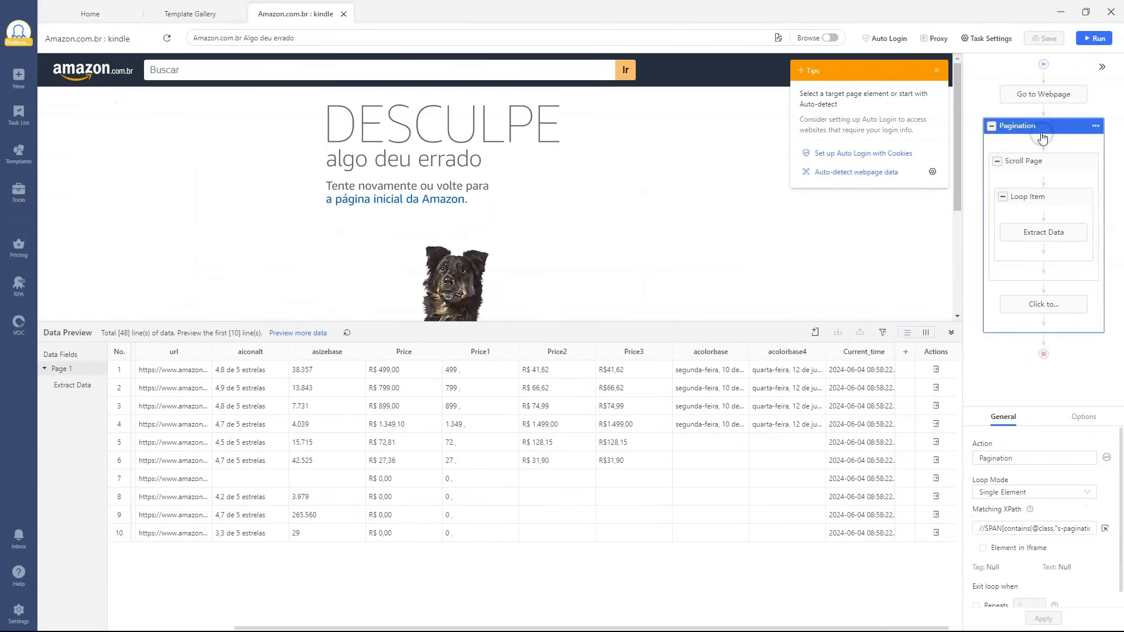
pyautogui.click(1042, 93)
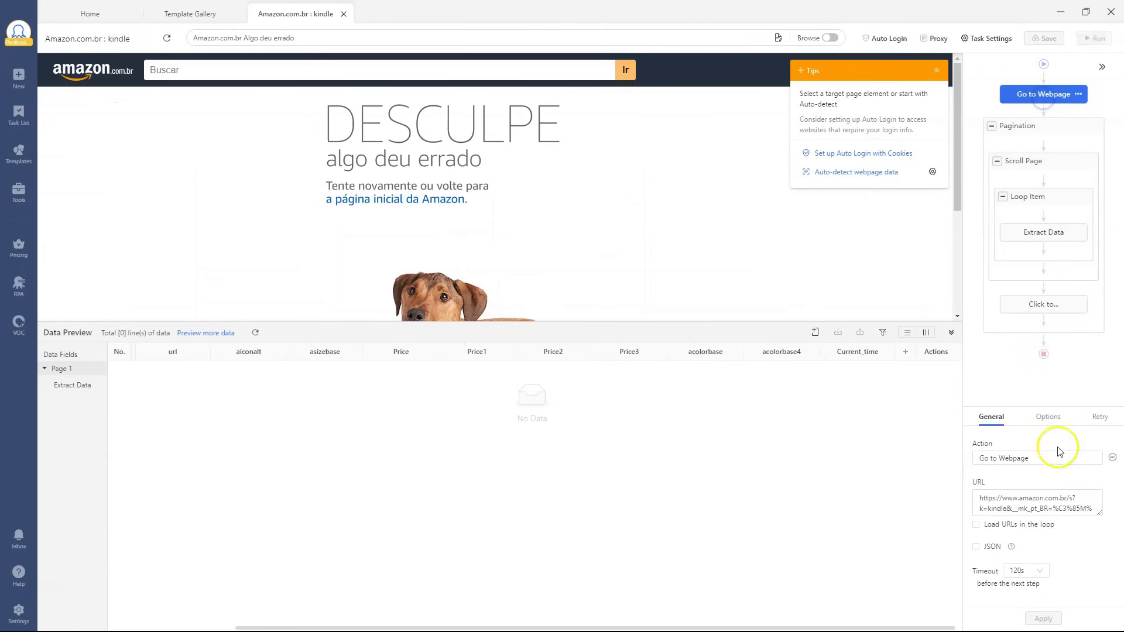
pyautogui.moveTo(1043, 498); pyautogui.dragTo(1057, 533)
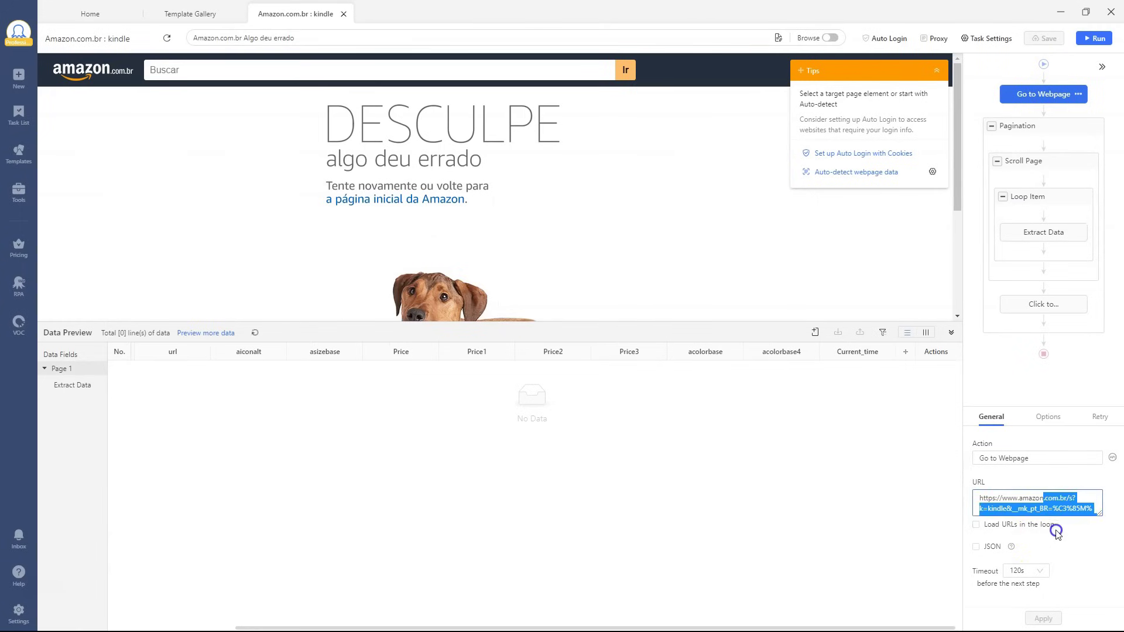
pyautogui.tripleClick(1040, 494)
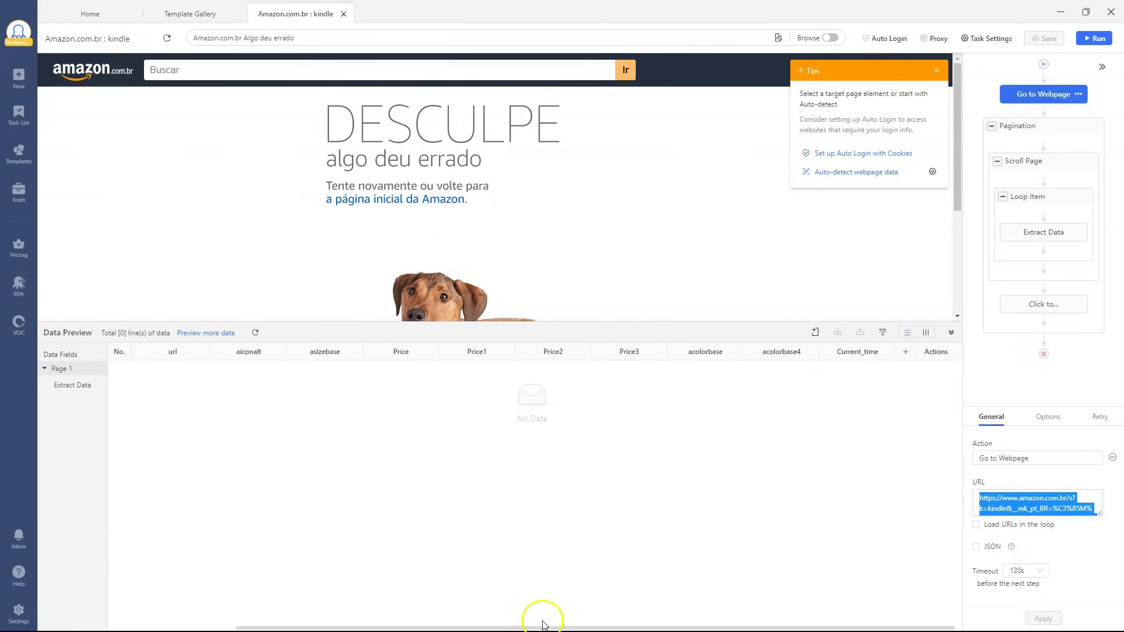
pyautogui.press('super')
pyautogui.hotkey('alt', 'Tab')
pyautogui.hotkey('alt', 'Tab')
pyautogui.press('Tab')
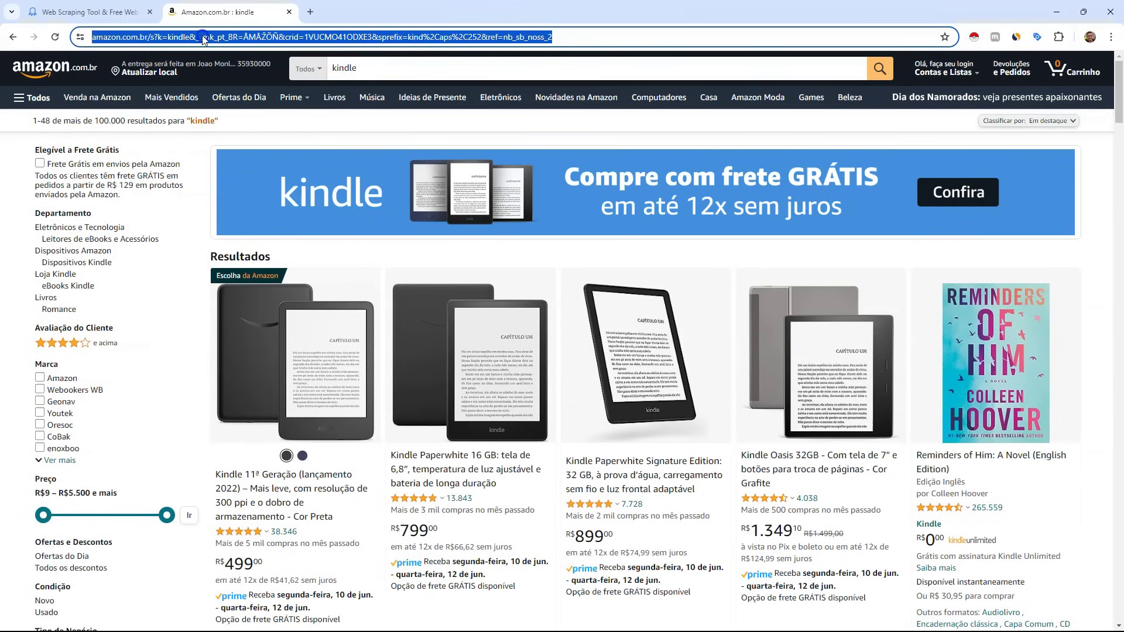
pyautogui.click(204, 38)
pyautogui.hotkey('shift', 'End')
pyautogui.press('Delete')
pyautogui.press('Return')
# Step: Put the shortened URL into Go to Webpage, apply it, and save the task
pyautogui.hotkey('alt', 'Tab')
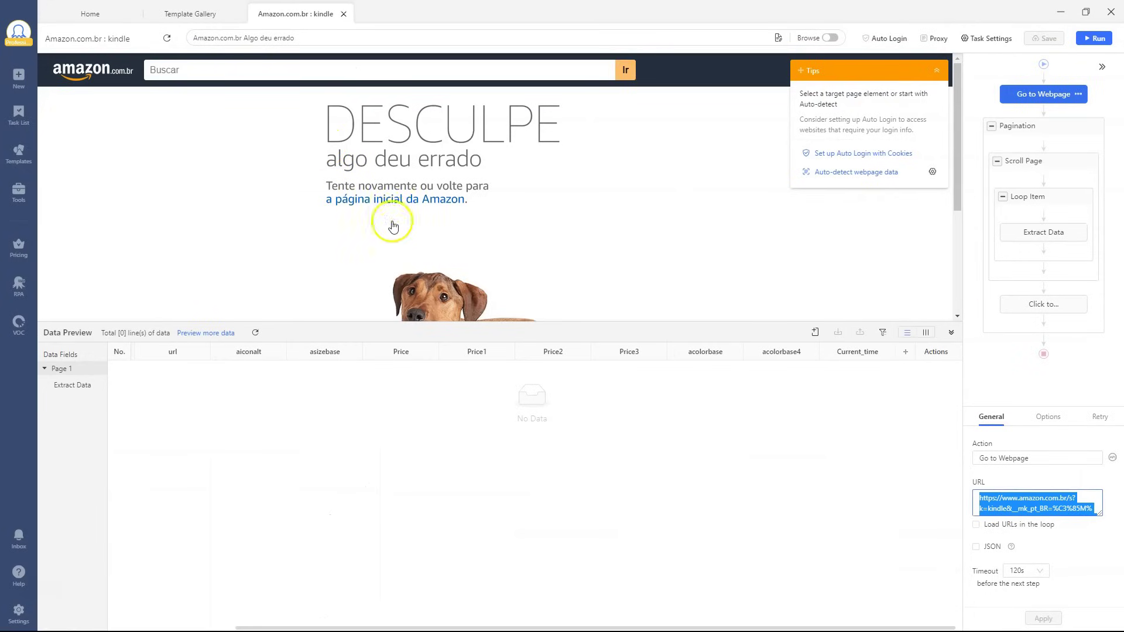
pyautogui.write('https://www.amazon.com.br/s?k=kindle')
pyautogui.click(1043, 619)
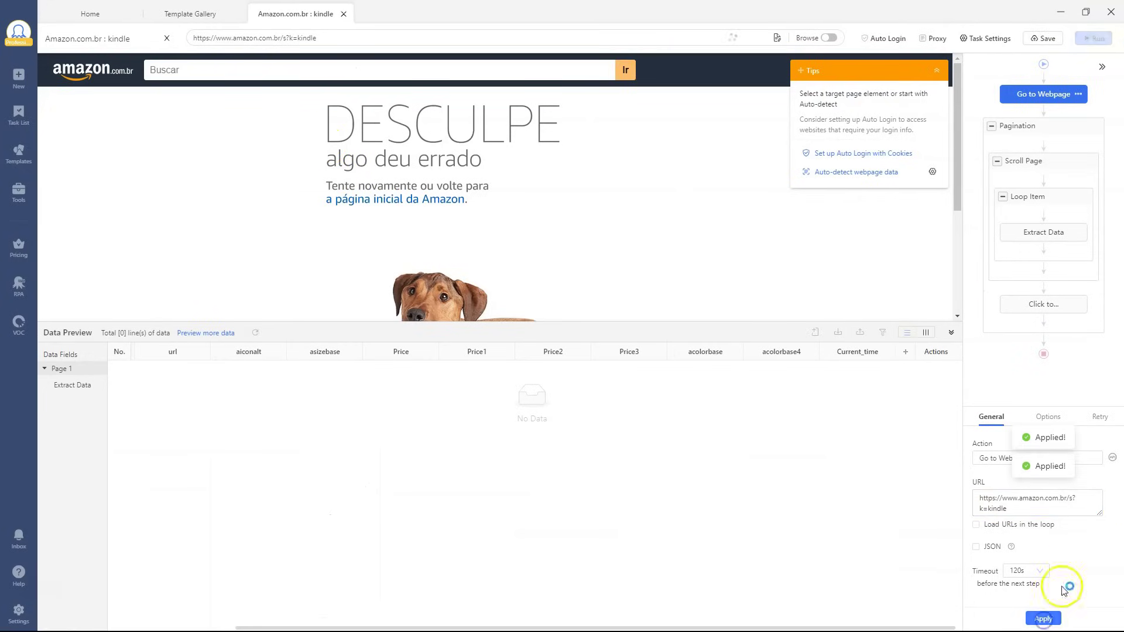
pyautogui.click(1041, 38)
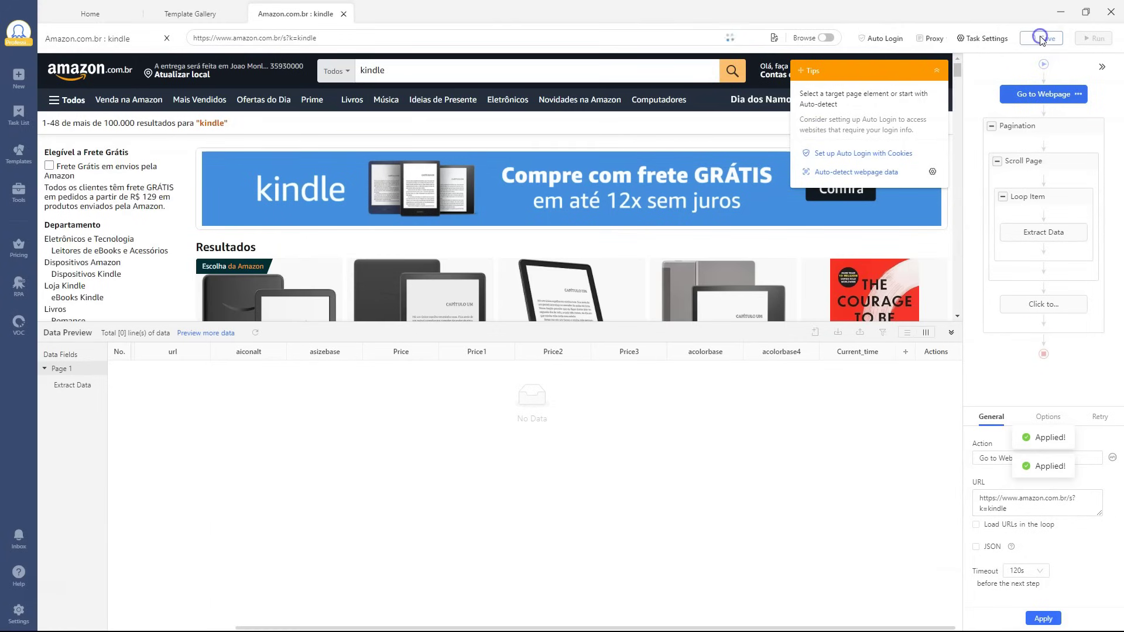
pyautogui.click(1094, 38)
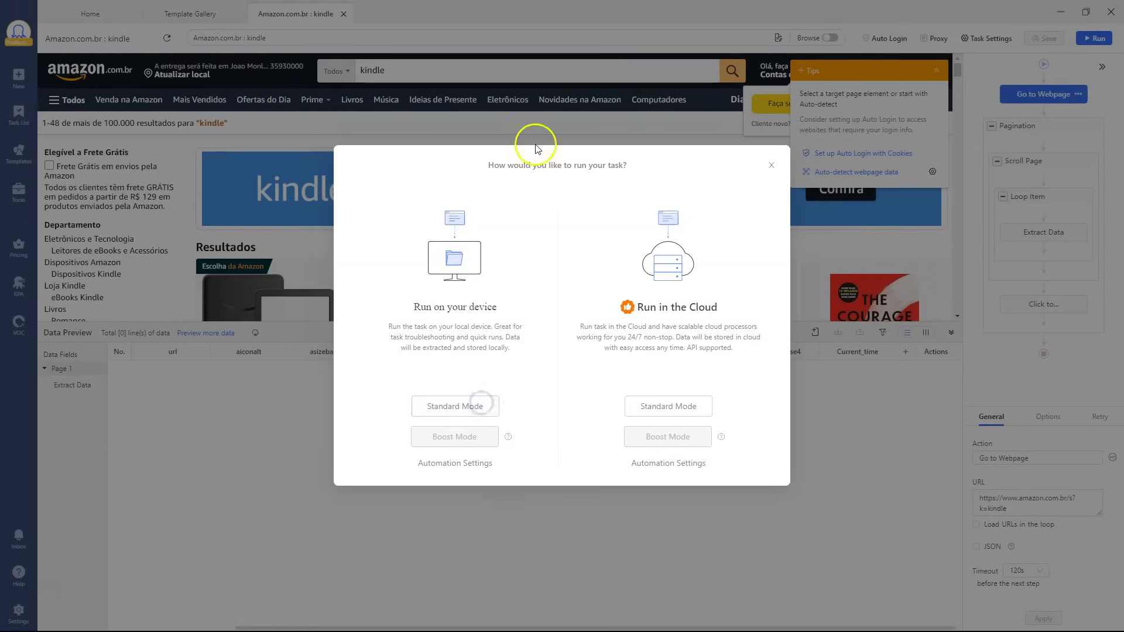
# Step: Run the task locally in Standard Mode, view its browser, then stop the run and exit
pyautogui.click(534, 143)
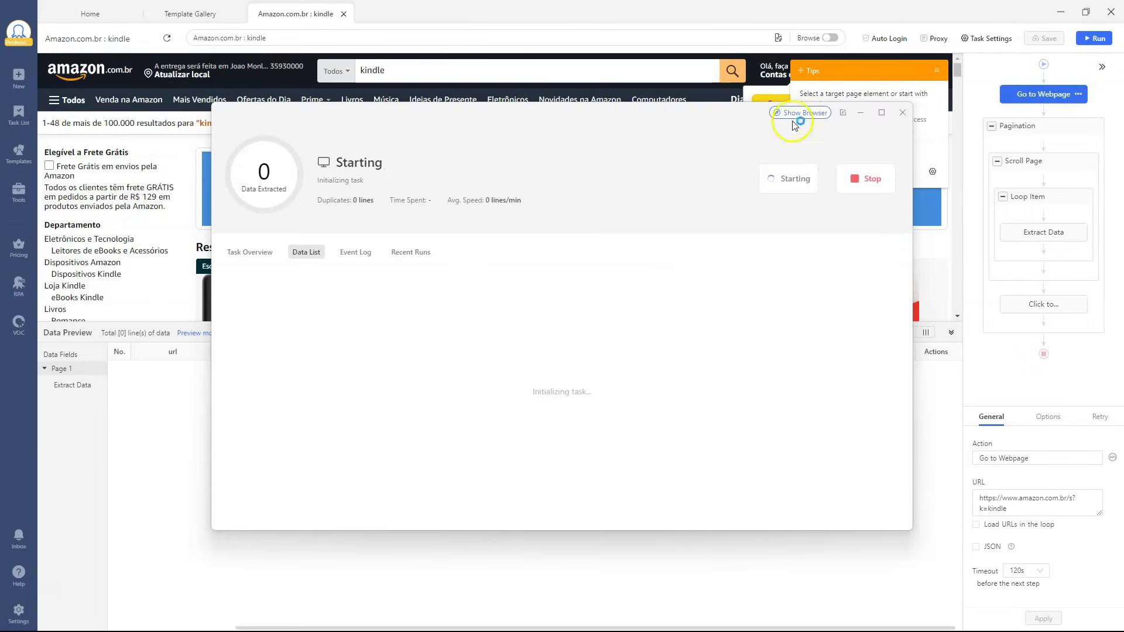
pyautogui.click(798, 113)
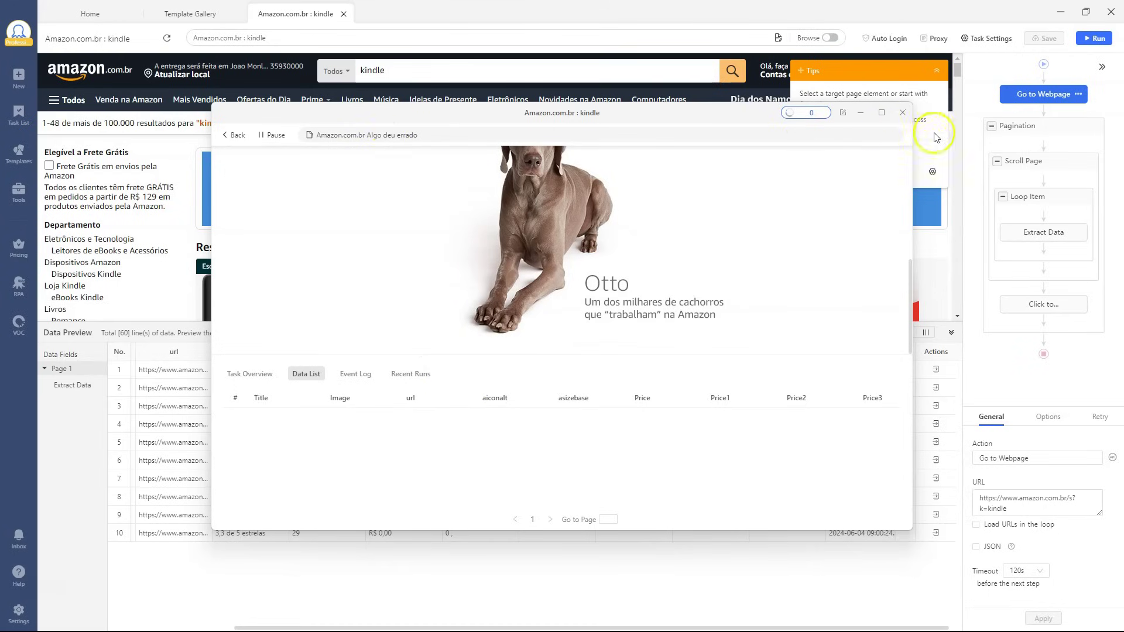
pyautogui.click(902, 114)
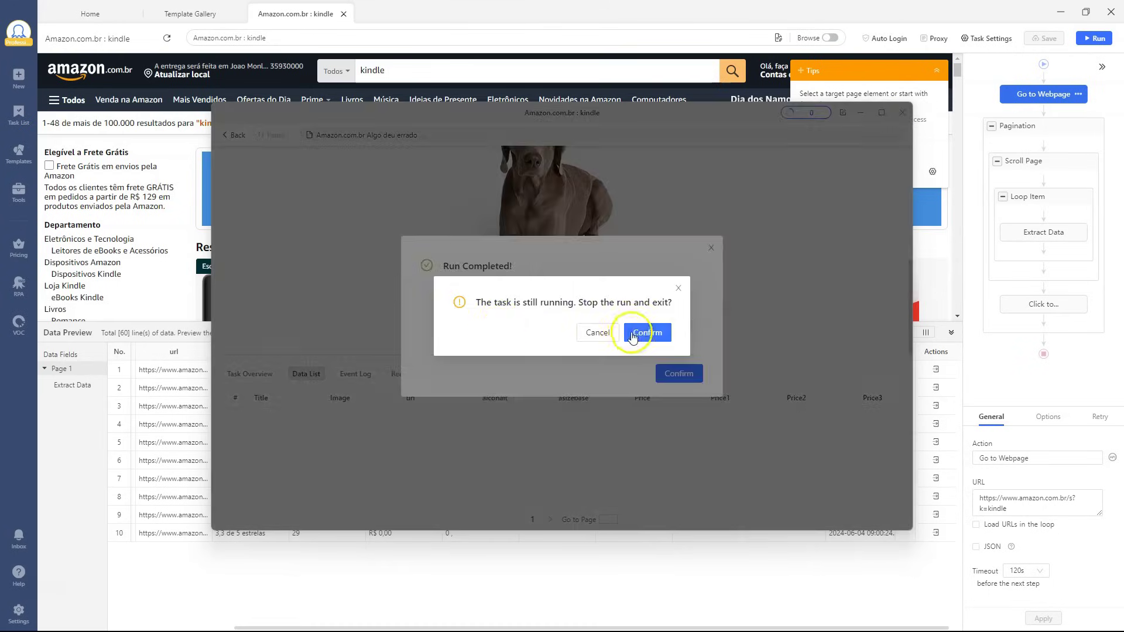
pyautogui.click(647, 332)
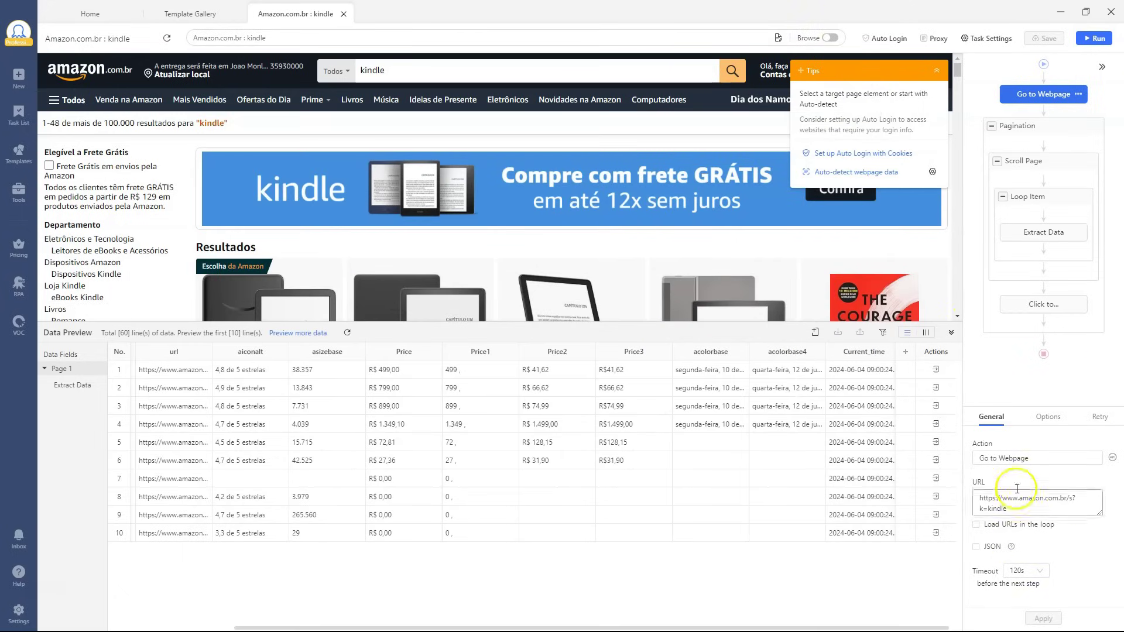
# Step: Review the starting page URL and loading options, then run the task locally in Standard Mode
pyautogui.click(1024, 508)
pyautogui.click(1049, 418)
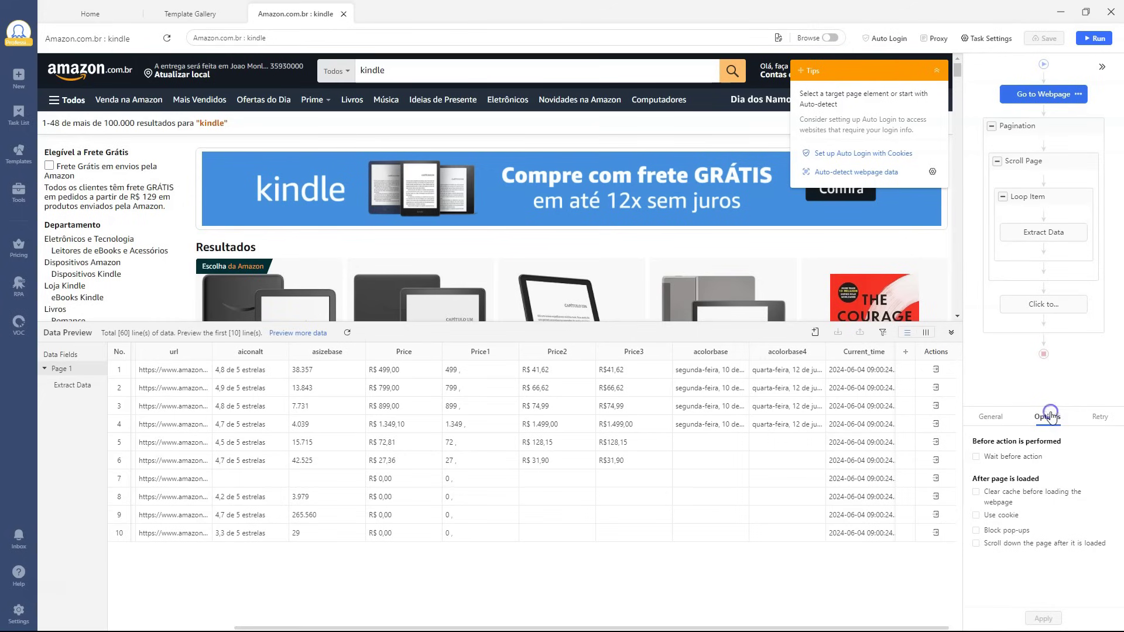
pyautogui.click(1087, 43)
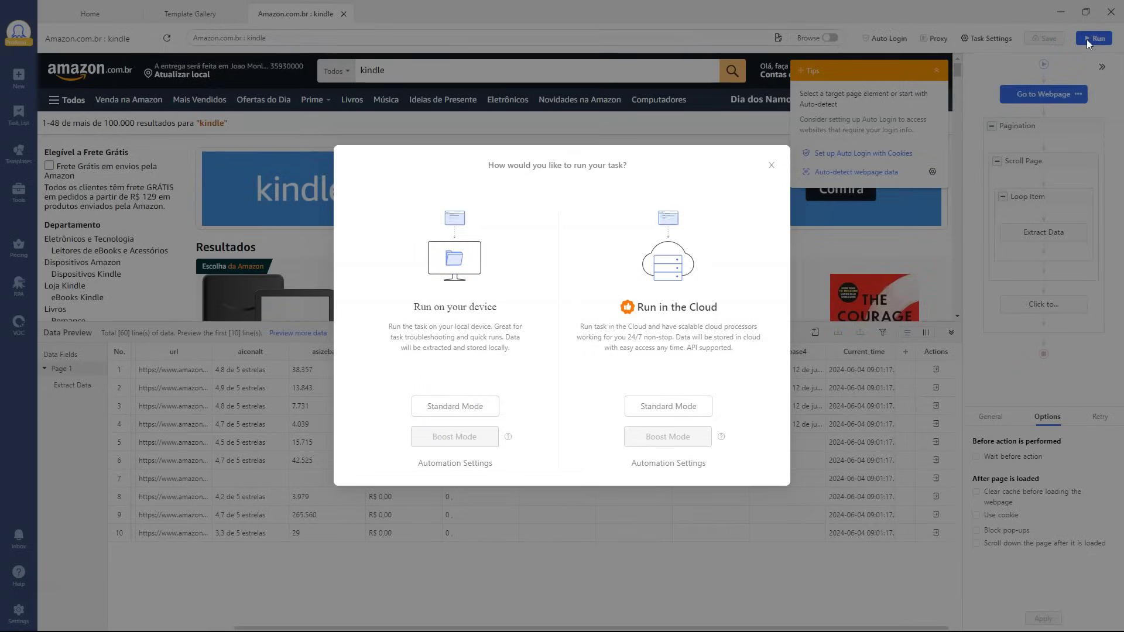
pyautogui.click(459, 410)
pyautogui.click(583, 204)
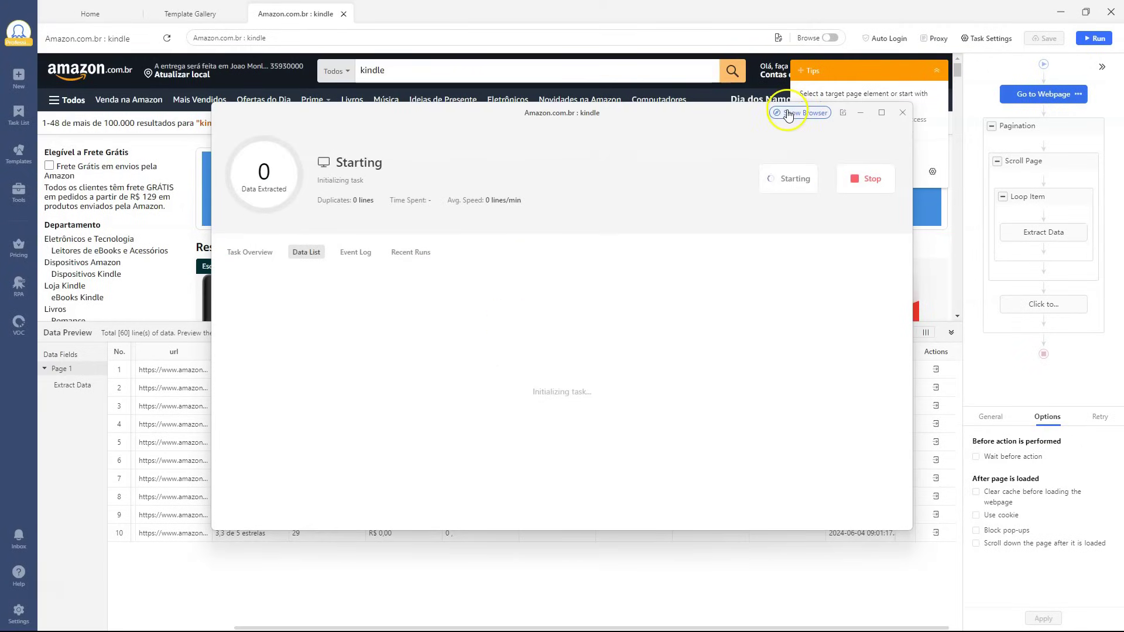
# Step: Show the live browser, maximize the run window, enlarge the data list and widen the url column
pyautogui.click(789, 114)
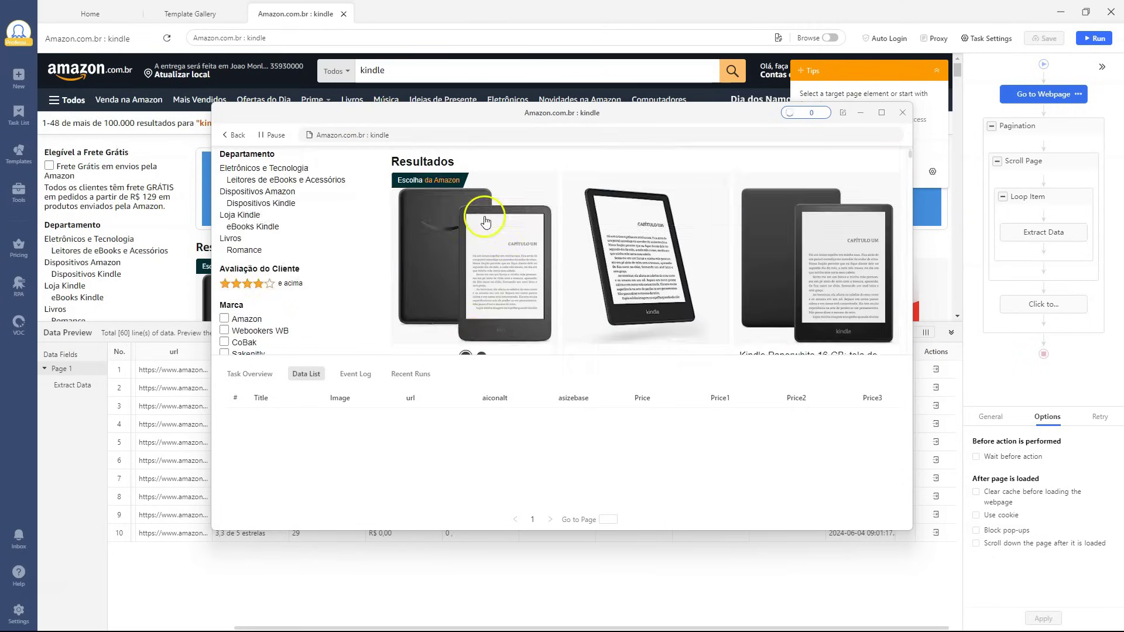
pyautogui.doubleClick(394, 121)
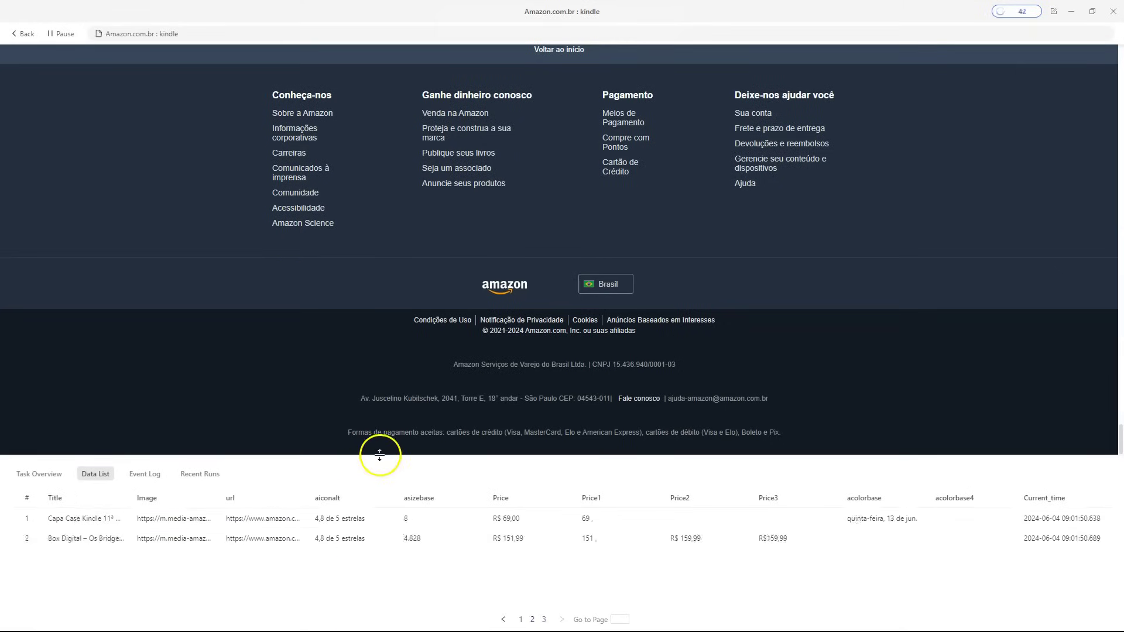
pyautogui.moveTo(381, 455); pyautogui.dragTo(381, 231)
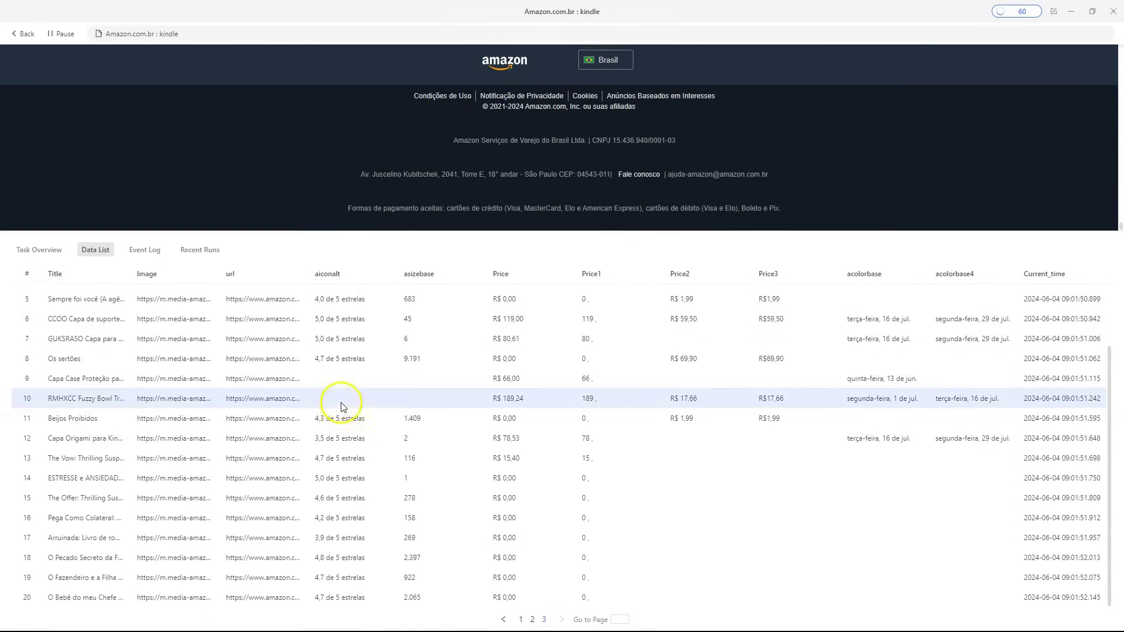
pyautogui.moveTo(311, 274); pyautogui.dragTo(563, 285)
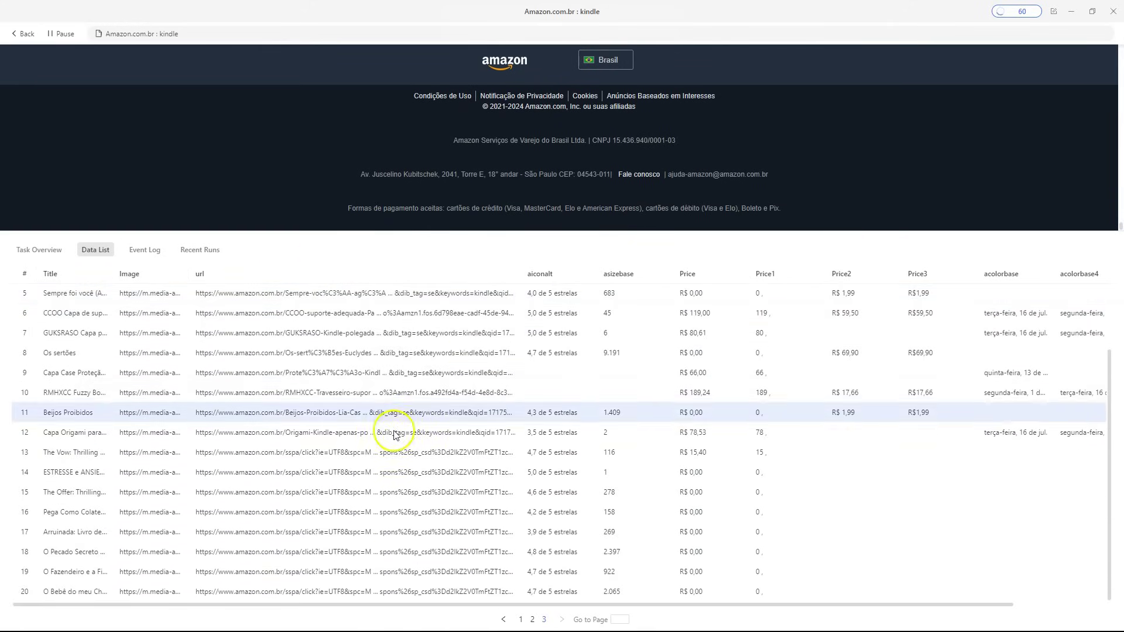
pyautogui.scroll(2, 299, 486)
pyautogui.scroll(-2, 293, 457)
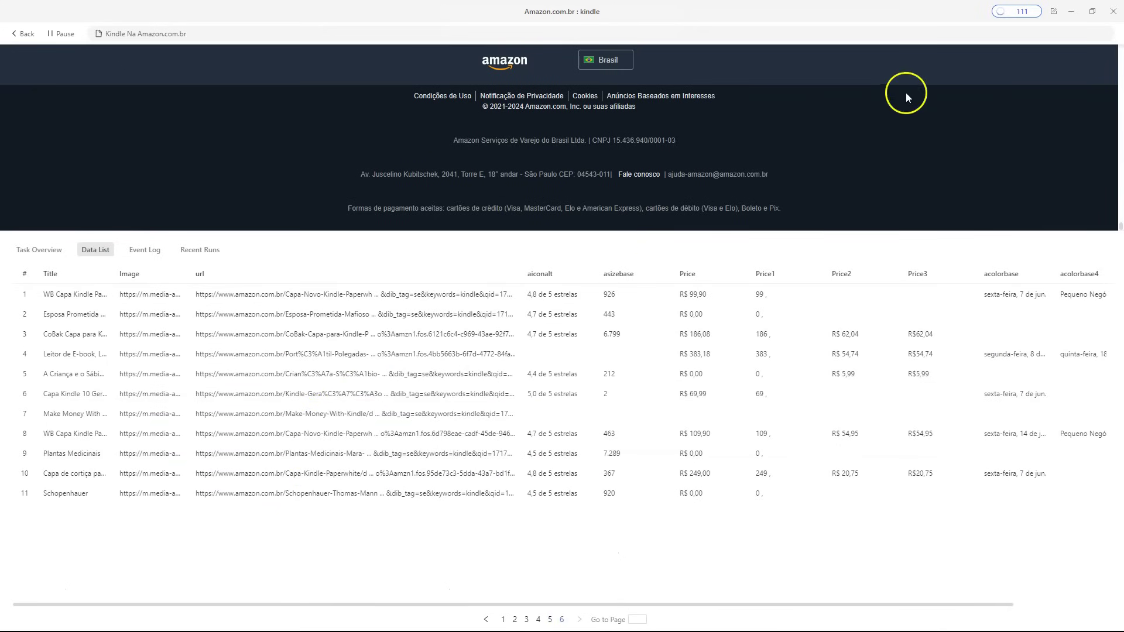
# Step: Stop the current run and open the Extract Data step's Remove Lines trigger for editing
pyautogui.click(1113, 11)
pyautogui.click(638, 331)
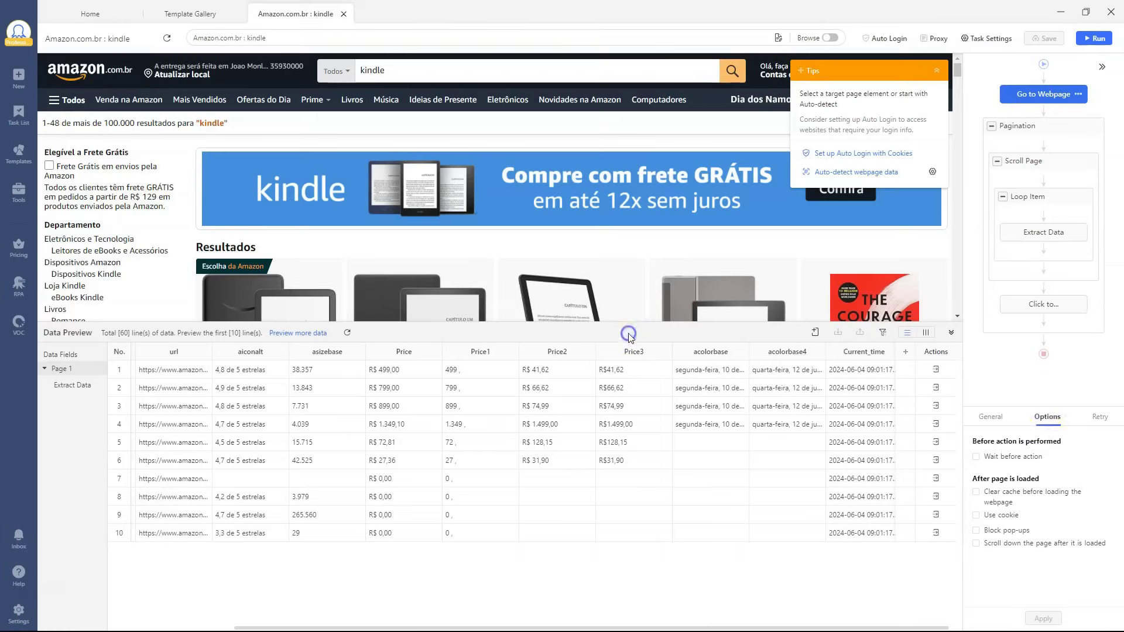
pyautogui.click(1036, 232)
pyautogui.click(1080, 423)
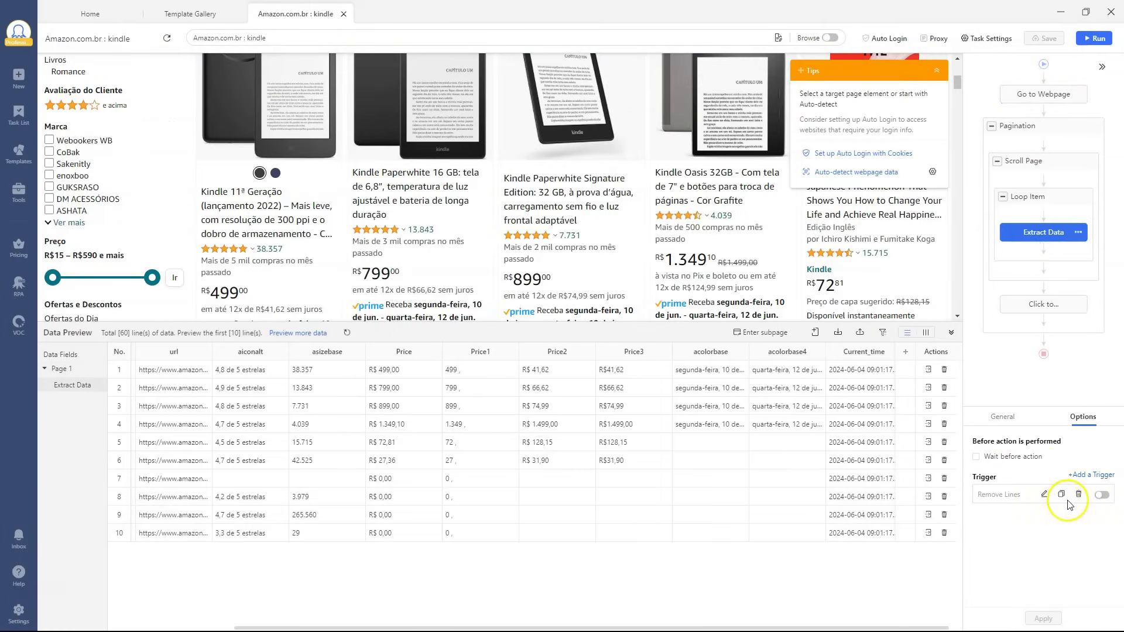
pyautogui.click(1044, 494)
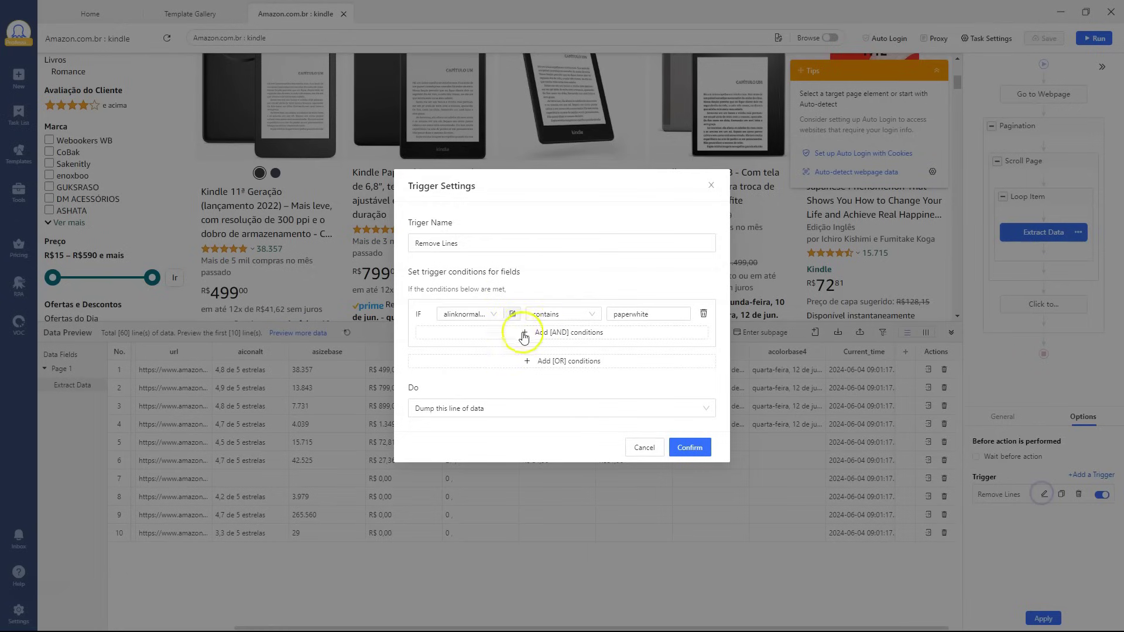
# Step: Set both trigger conditions to the url field, adding an OR condition: url contains sspa
pyautogui.click(541, 361)
pyautogui.click(474, 340)
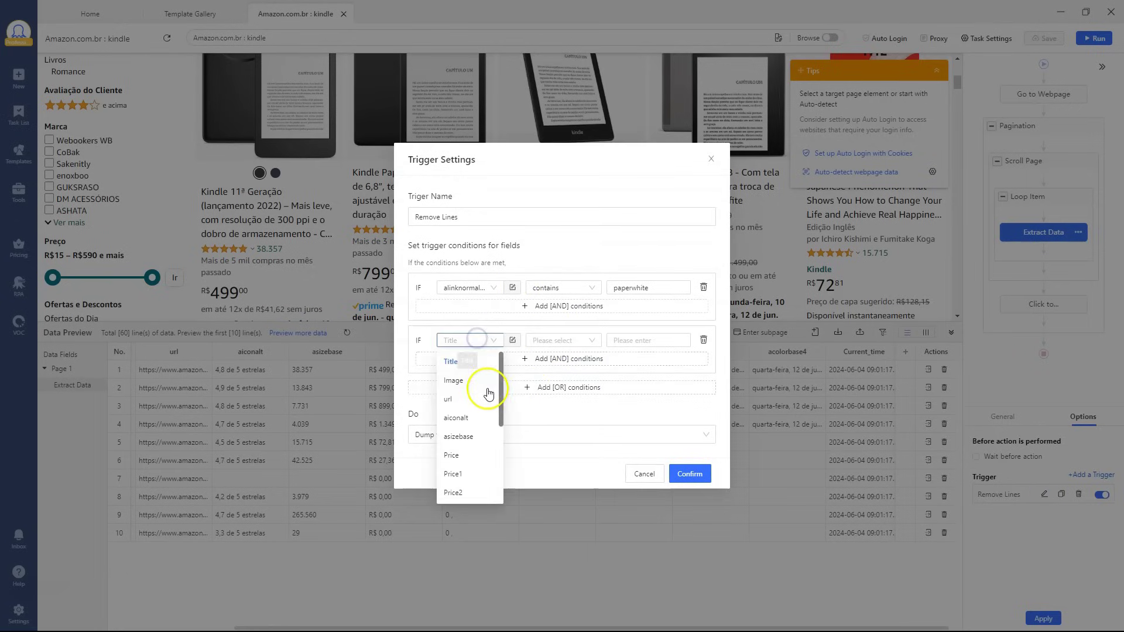
pyautogui.click(447, 399)
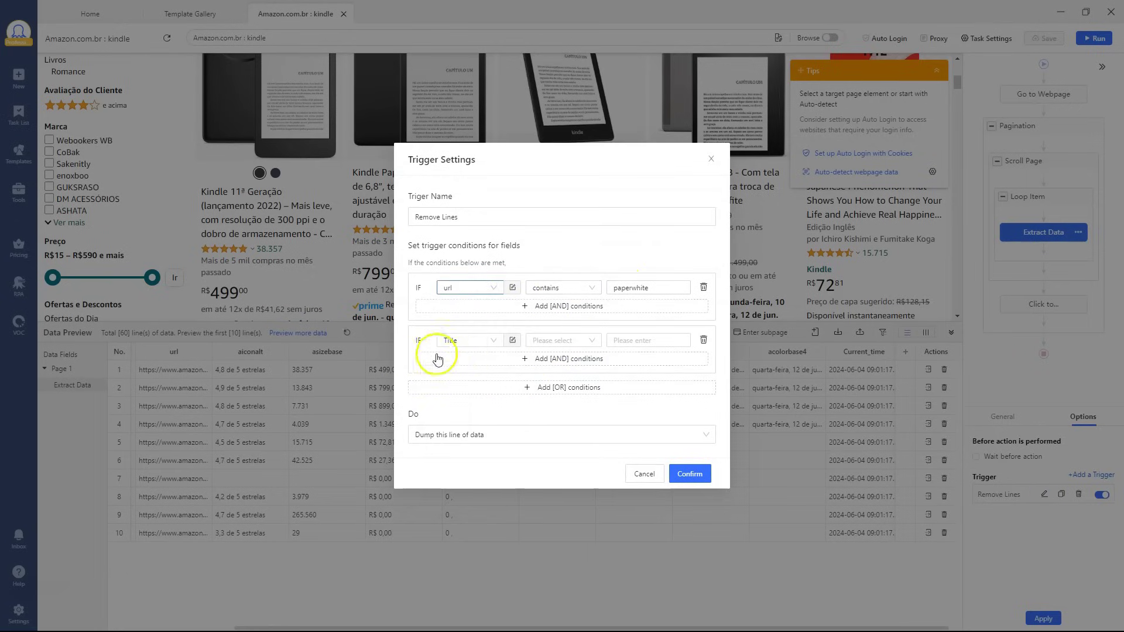
pyautogui.click(482, 343)
pyautogui.click(454, 399)
pyautogui.click(571, 341)
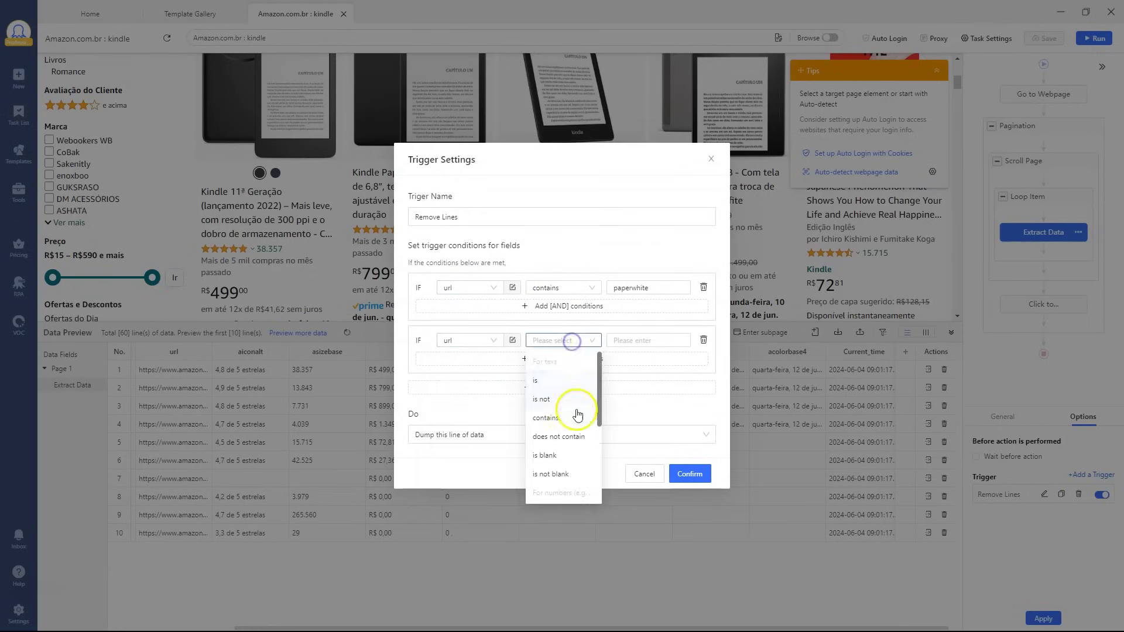
pyautogui.click(575, 419)
pyautogui.click(637, 340)
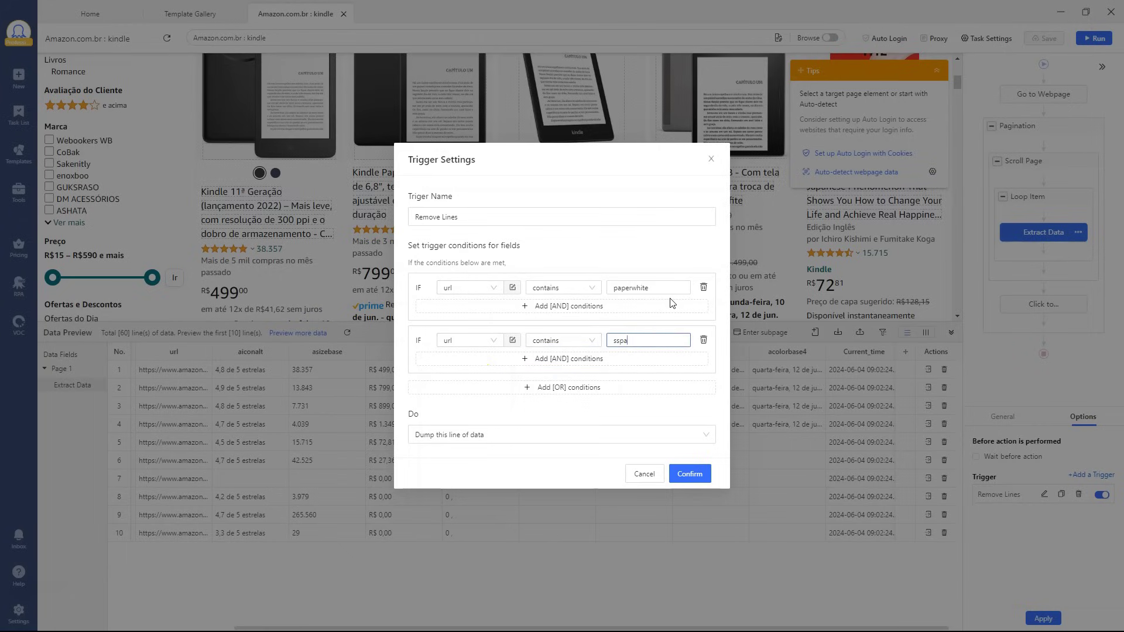
pyautogui.click(689, 474)
# Step: Apply the extraction step changes, save the task, and start a local Standard Mode run
pyautogui.click(1043, 618)
pyautogui.click(1032, 35)
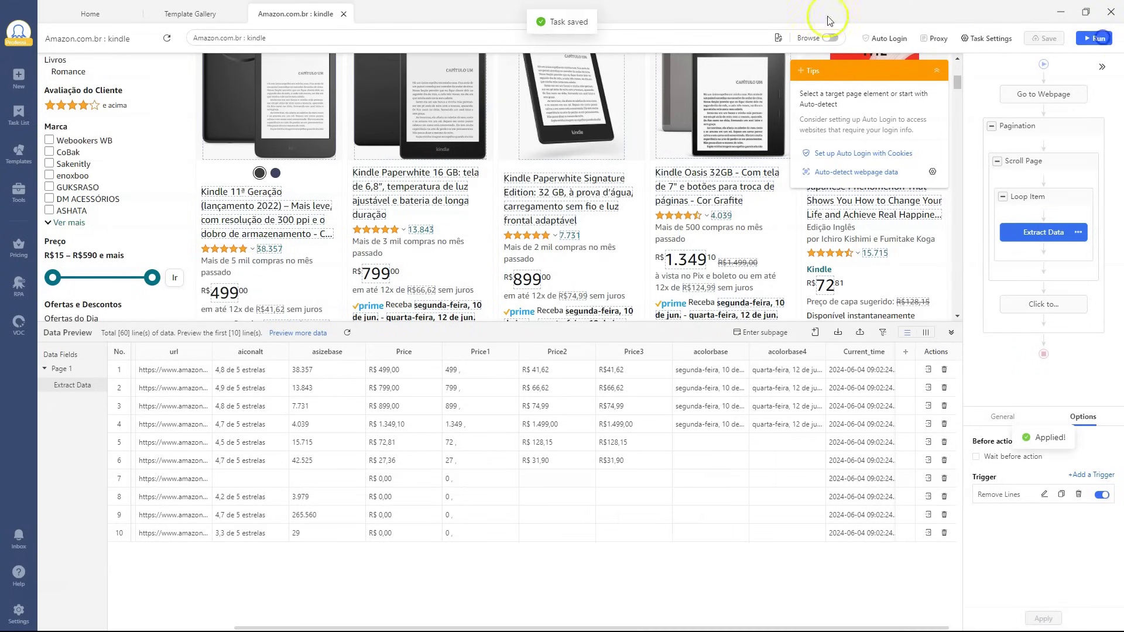
pyautogui.click(1092, 39)
pyautogui.click(456, 408)
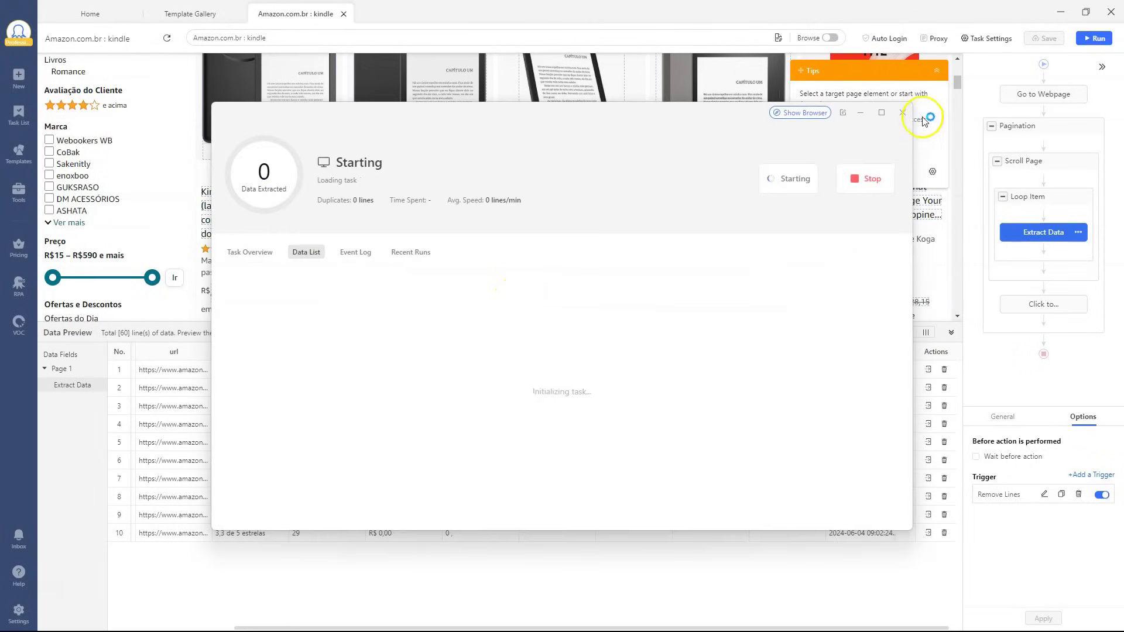
# Step: Exit the new run, then review Task Settings' Downloads and Anti-blocking pages and close them
pyautogui.click(902, 112)
pyautogui.click(643, 329)
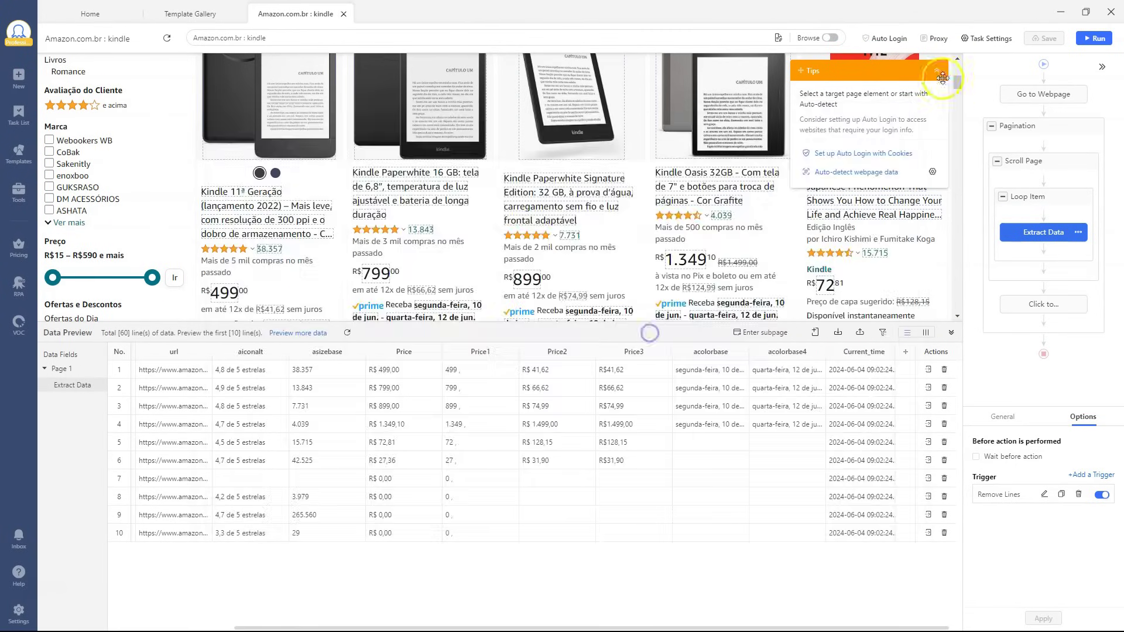
pyautogui.click(996, 40)
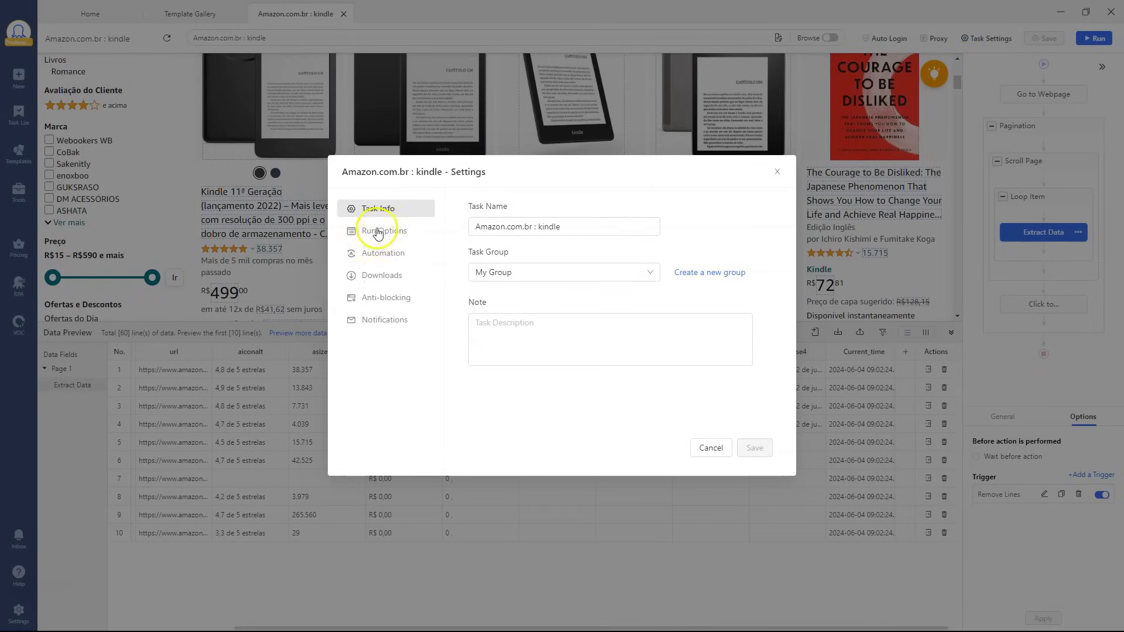
pyautogui.click(378, 277)
pyautogui.click(384, 296)
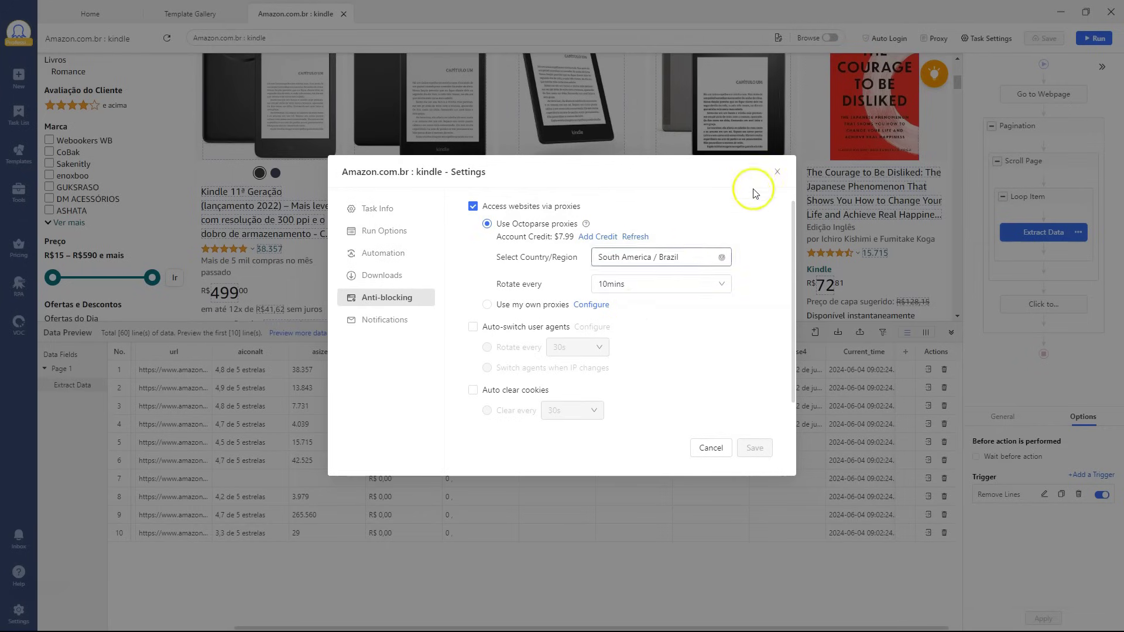
pyautogui.click(777, 172)
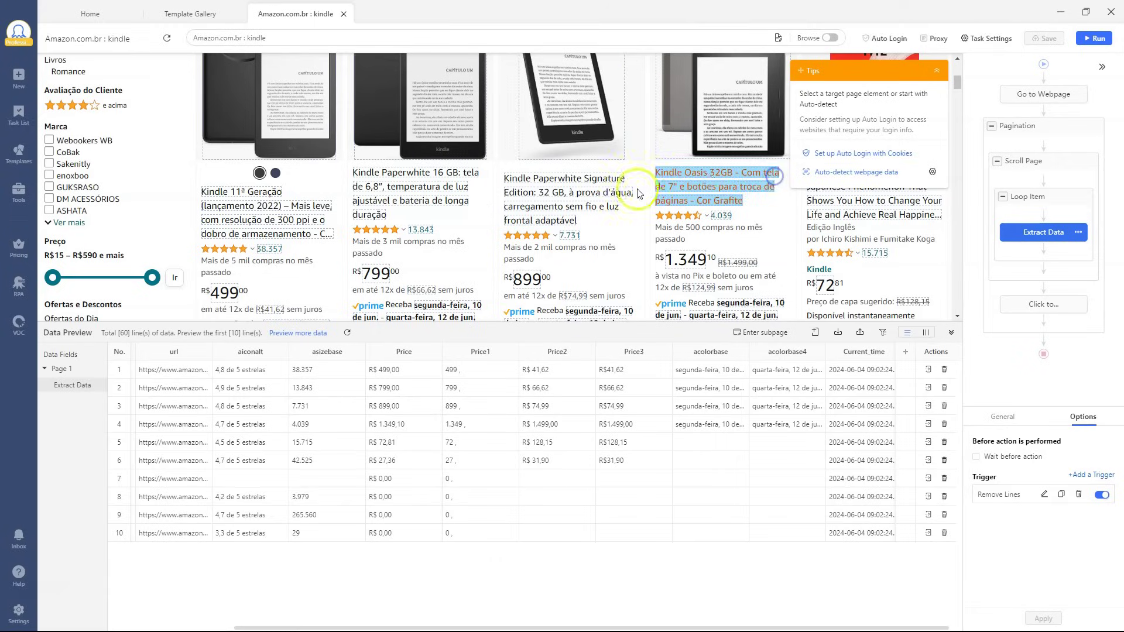
# Step: Run locally in Standard Mode, maximize the window, check the Event Log, show the browser, and enlarge the Data List
pyautogui.click(1095, 40)
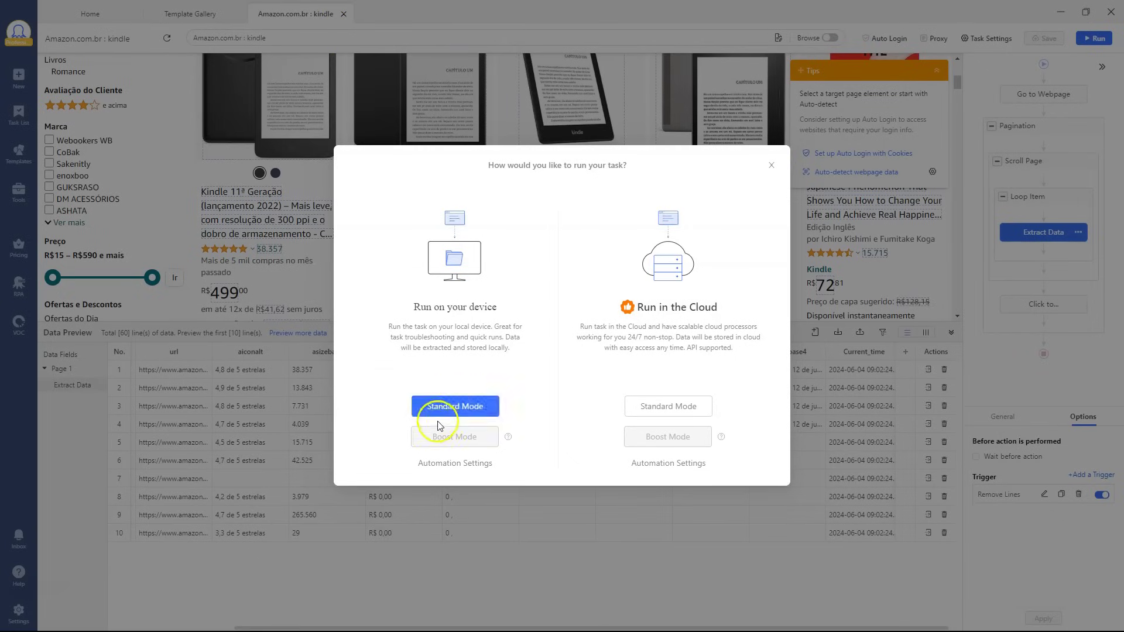
pyautogui.click(436, 413)
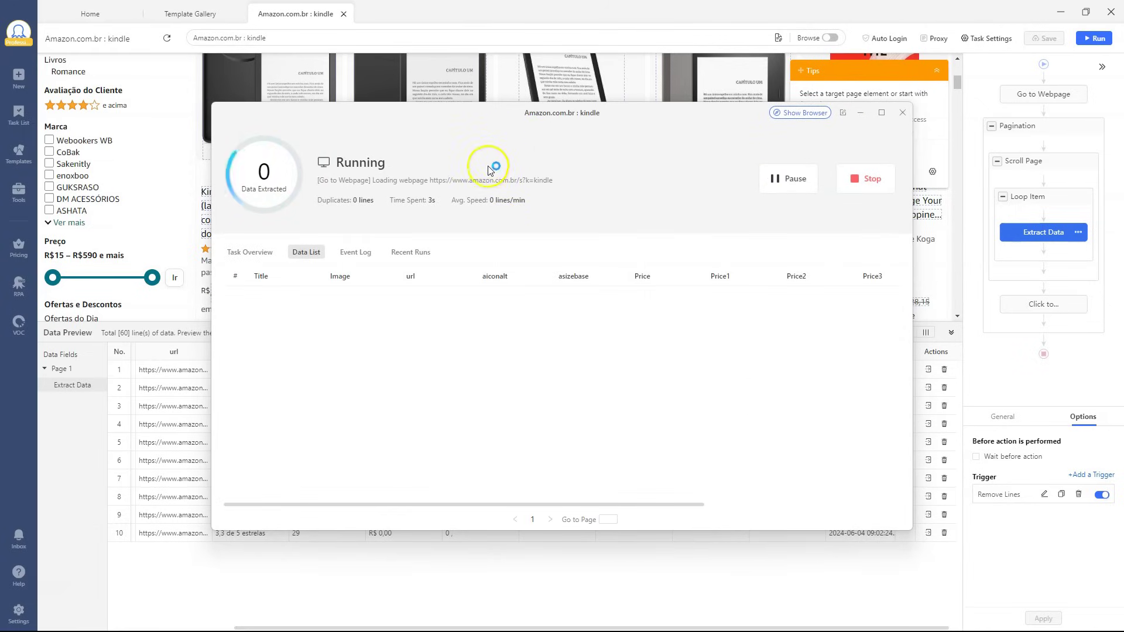
pyautogui.doubleClick(382, 106)
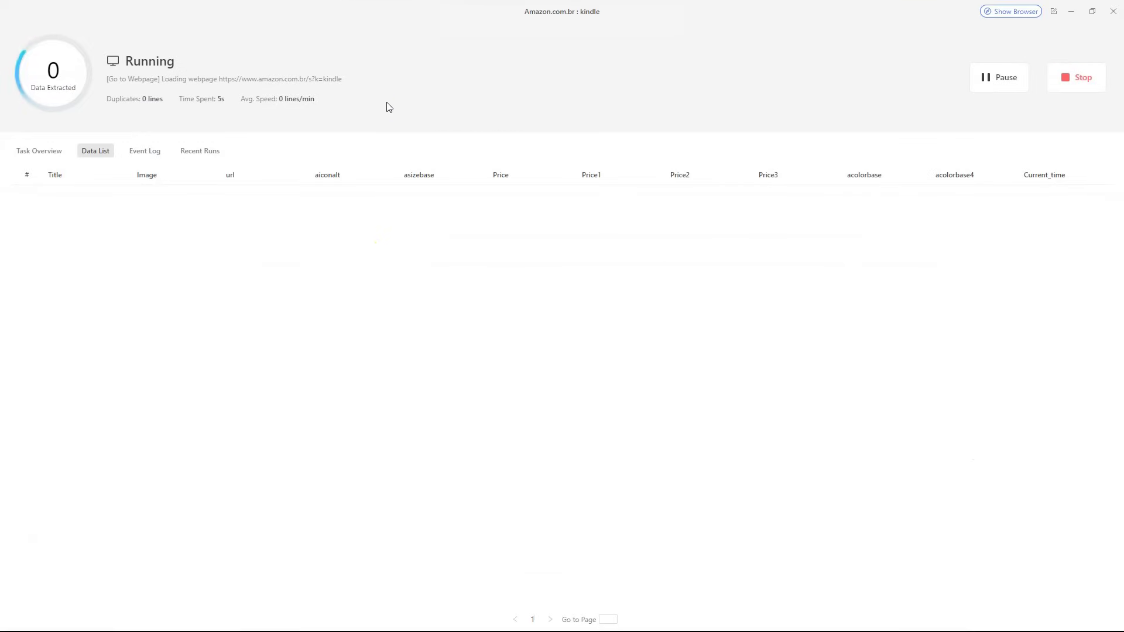
pyautogui.click(133, 155)
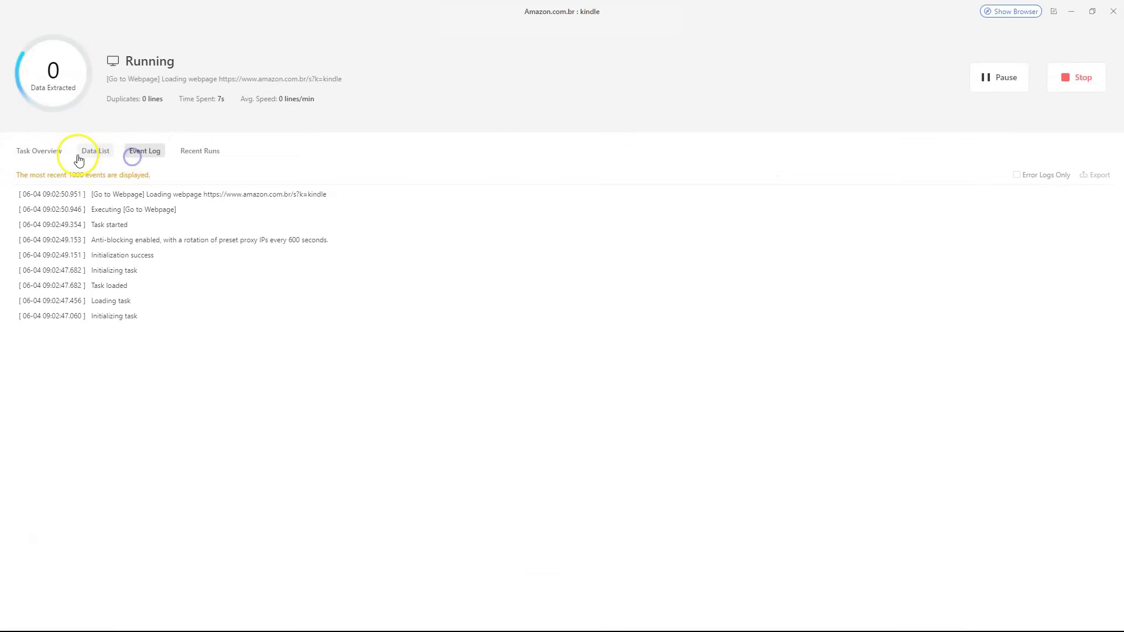
pyautogui.click(85, 155)
pyautogui.click(131, 154)
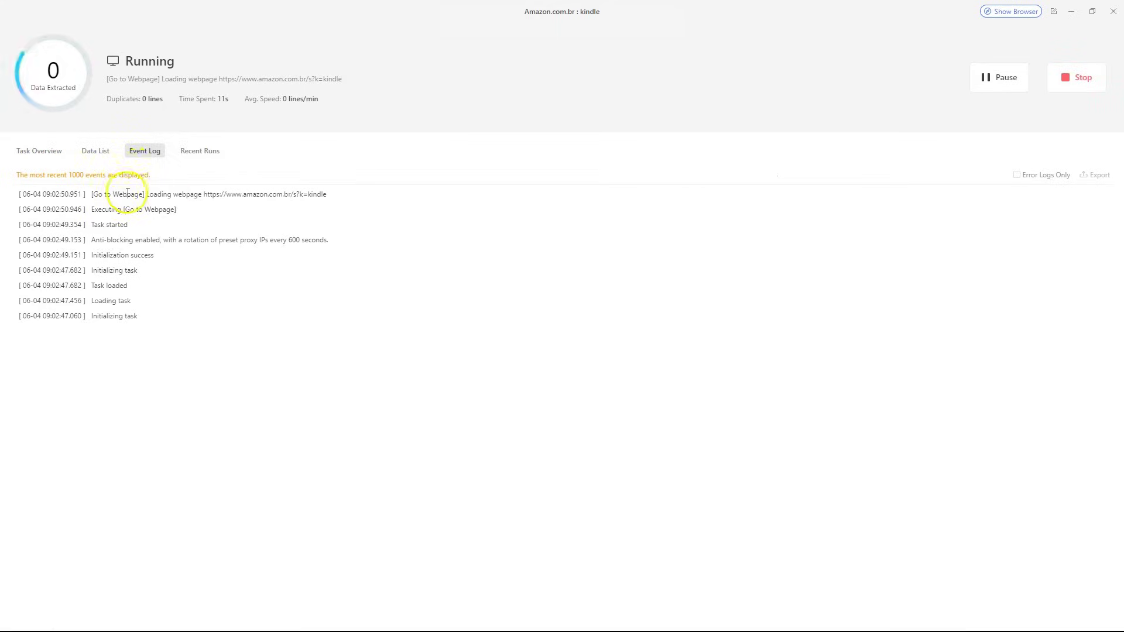
pyautogui.click(98, 152)
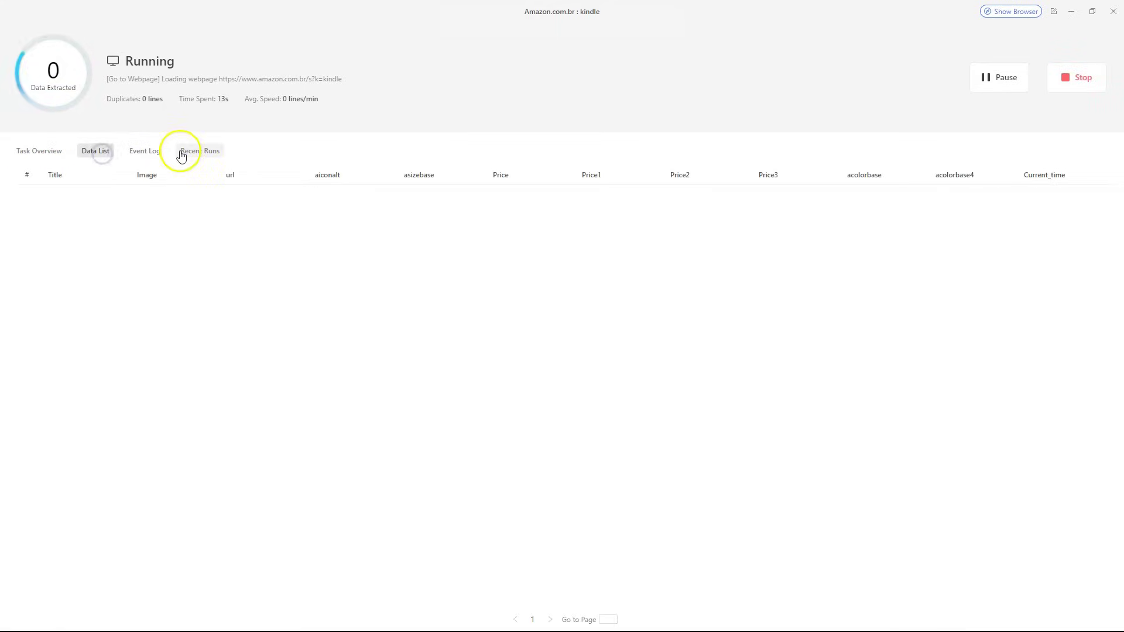
pyautogui.click(1010, 13)
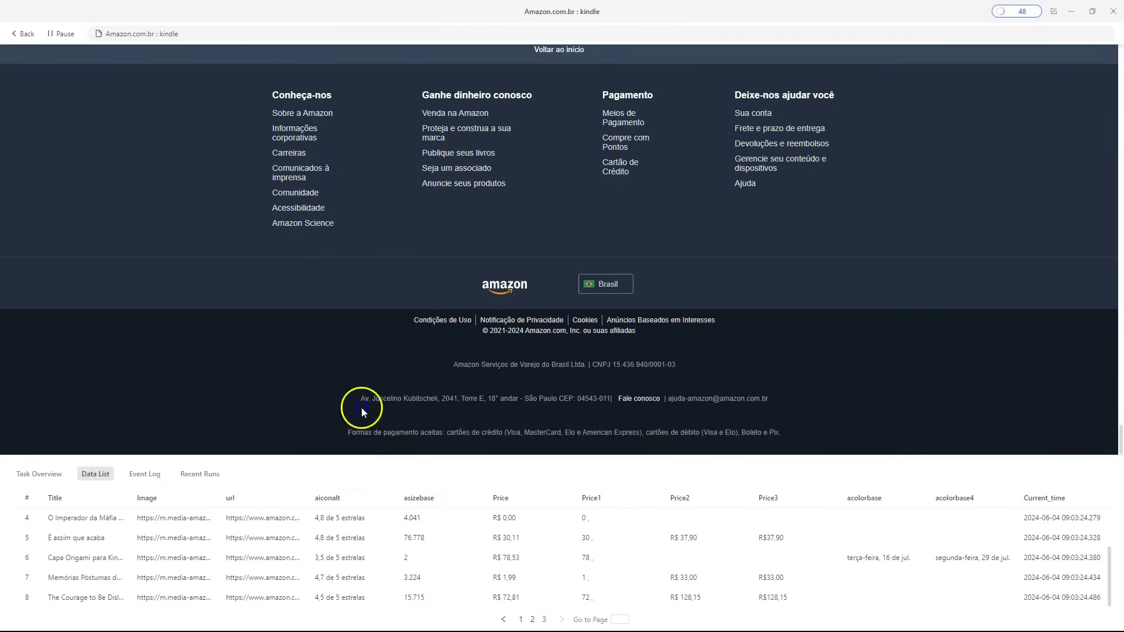
pyautogui.moveTo(429, 455); pyautogui.dragTo(445, 208)
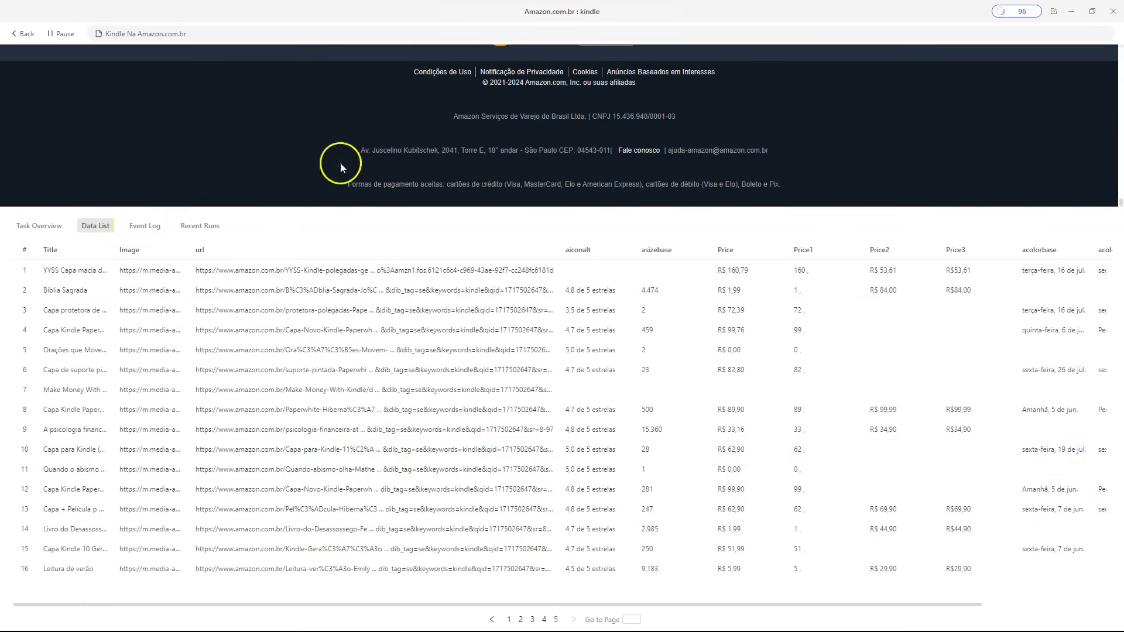
# Step: Stop the run and exit, review the Remove Lines trigger's paperwhite condition, then cancel
pyautogui.click(1112, 13)
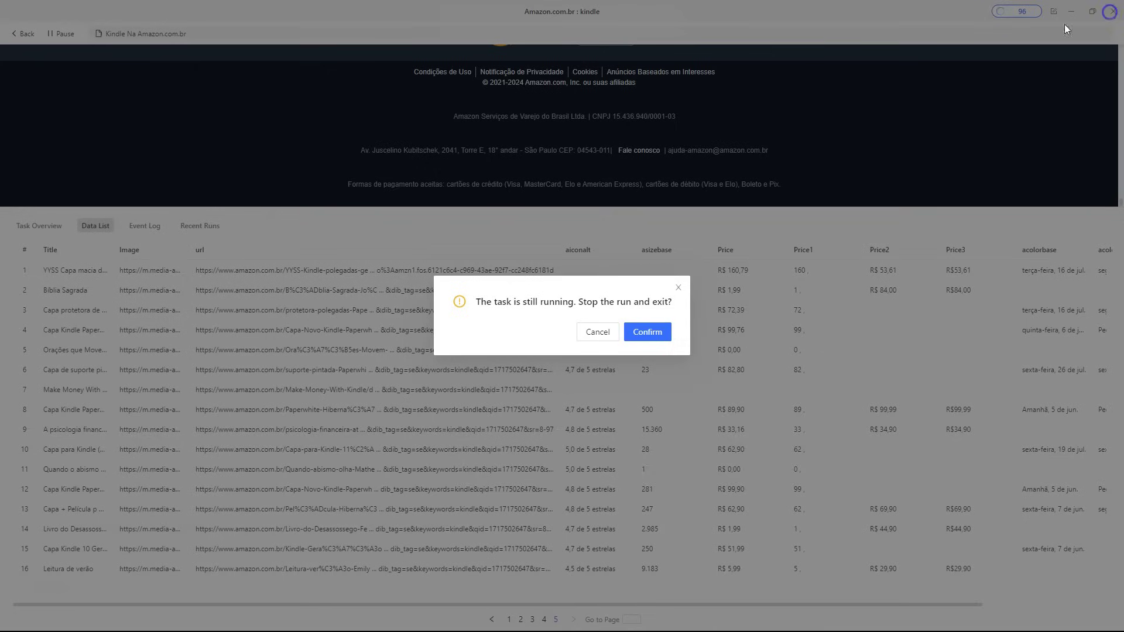
pyautogui.click(646, 332)
pyautogui.click(1043, 494)
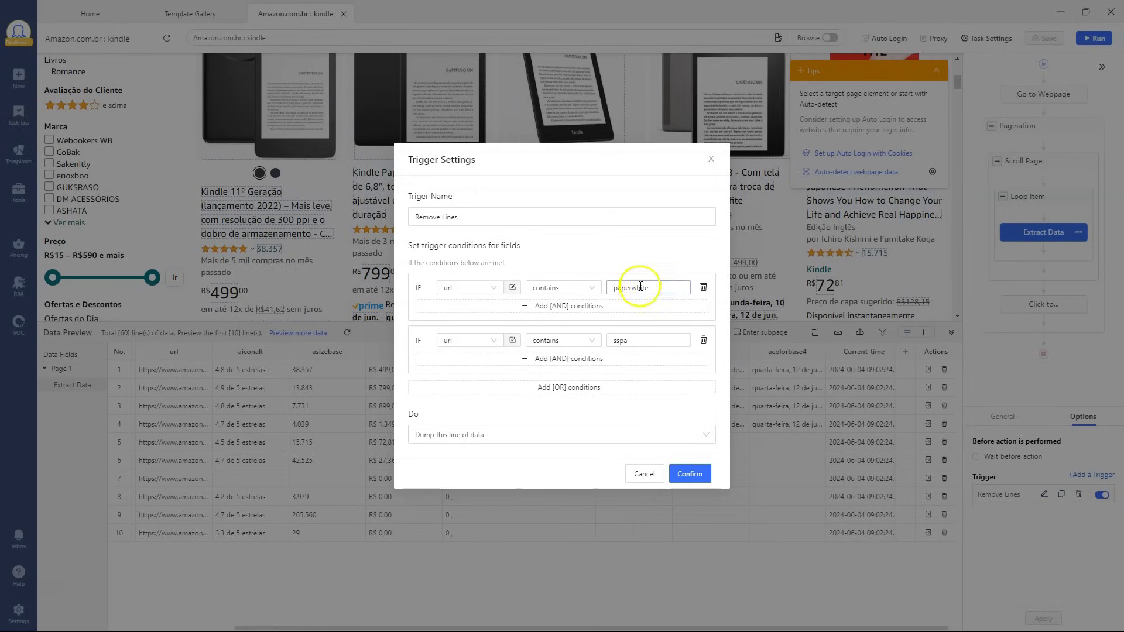
pyautogui.moveTo(643, 288); pyautogui.dragTo(590, 279)
pyautogui.click(641, 475)
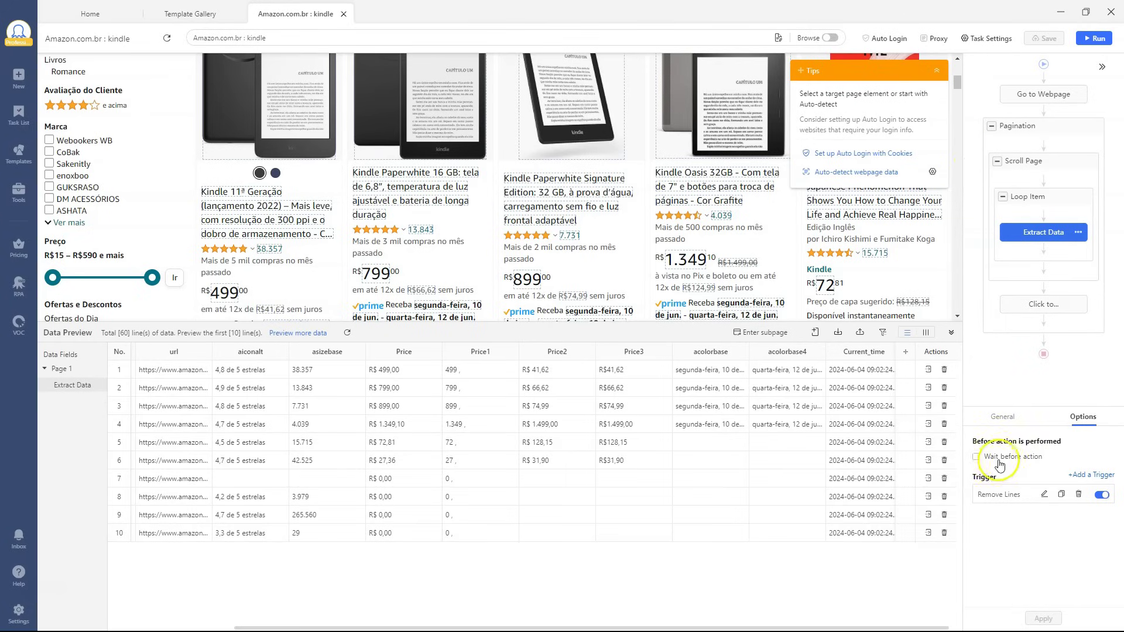
# Step: Keep the Loop Item step's 2s wait time and review the Scroll Page step's options
pyautogui.click(1030, 198)
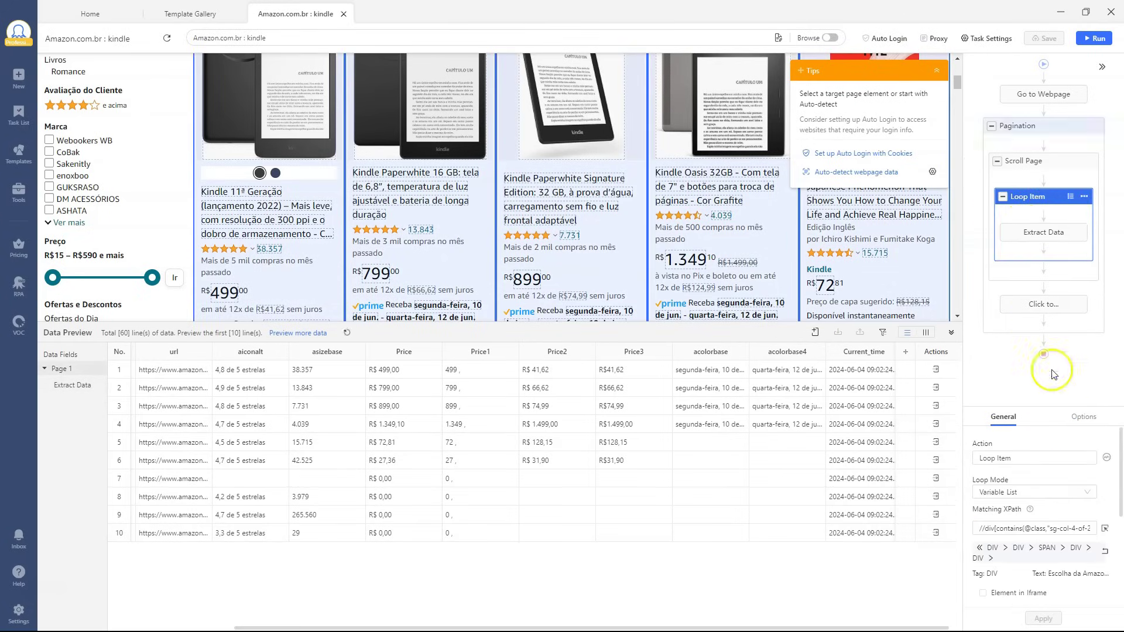
pyautogui.click(1081, 417)
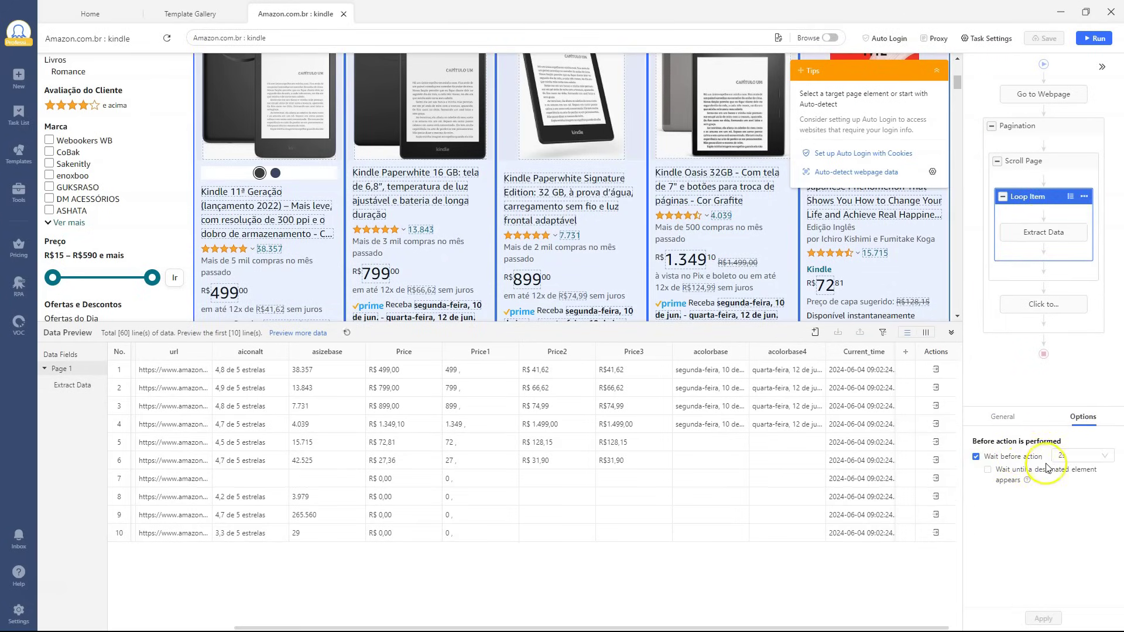
pyautogui.click(1069, 462)
pyautogui.click(1071, 462)
pyautogui.moveTo(1042, 252)
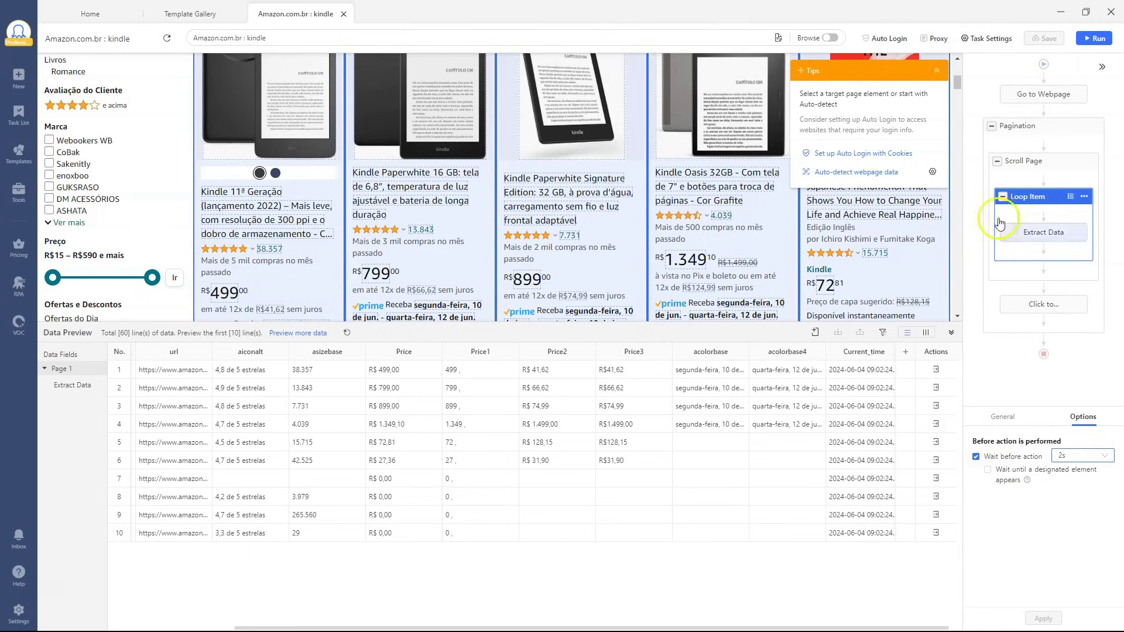
pyautogui.click(468, 170)
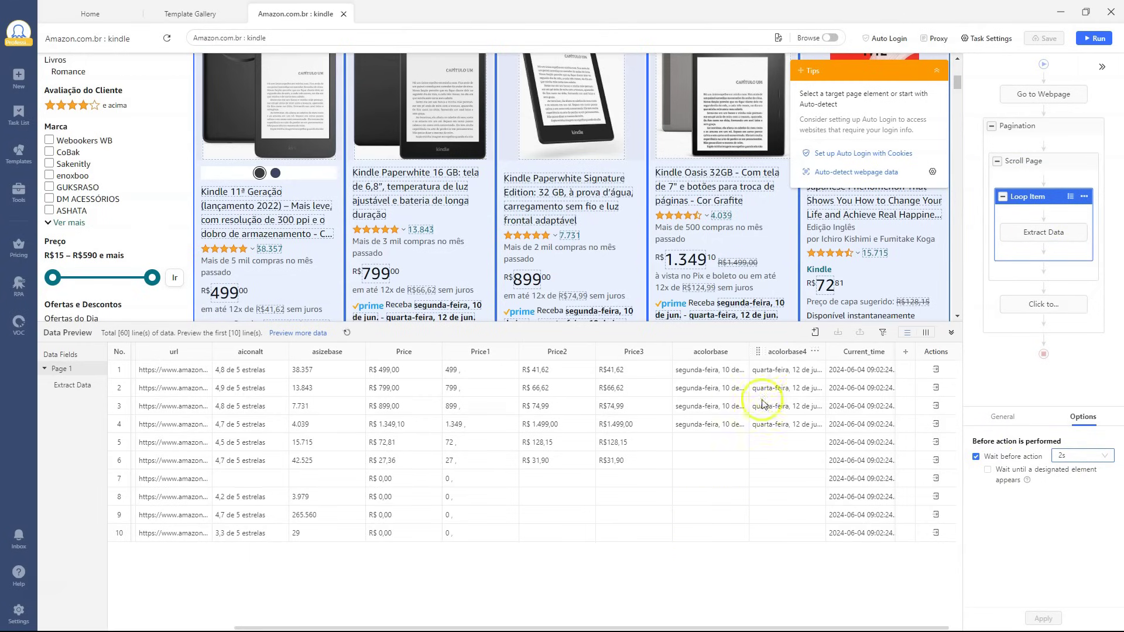
pyautogui.click(1023, 161)
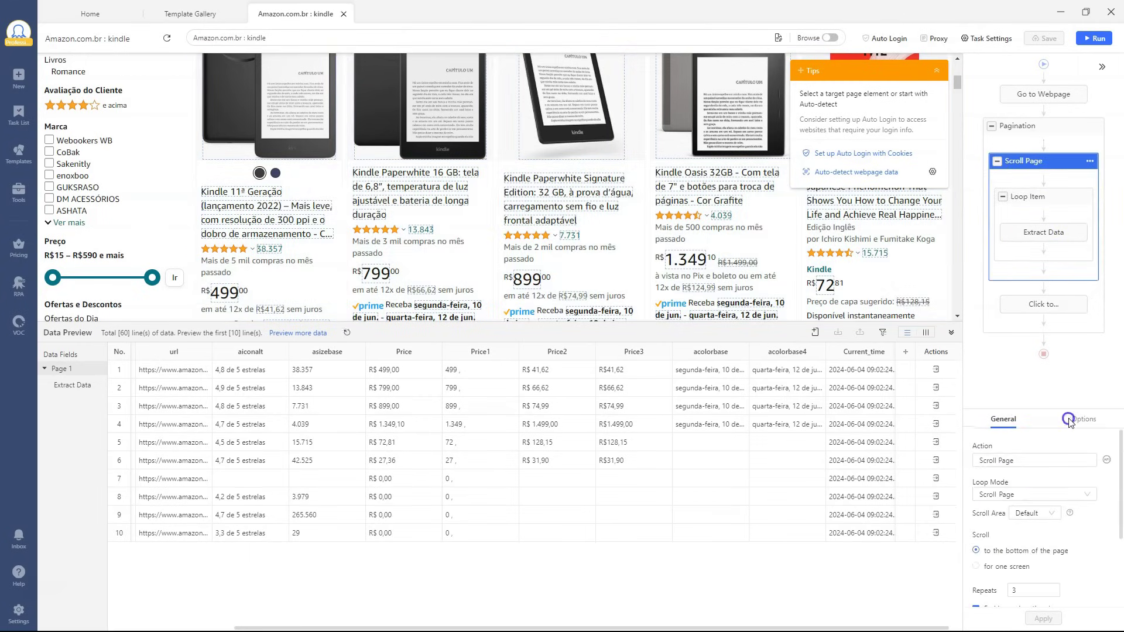
pyautogui.click(1078, 417)
# Step: Keep the Pagination step's 3s wait, try then drop a designated-element wait, and apply
pyautogui.click(1031, 138)
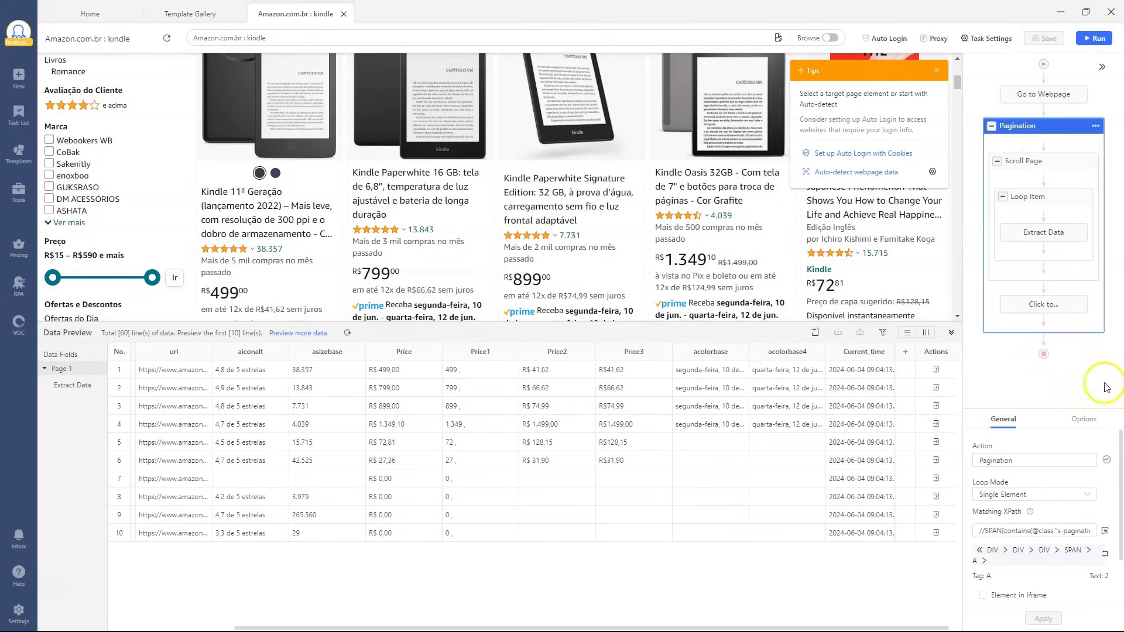
pyautogui.click(1090, 421)
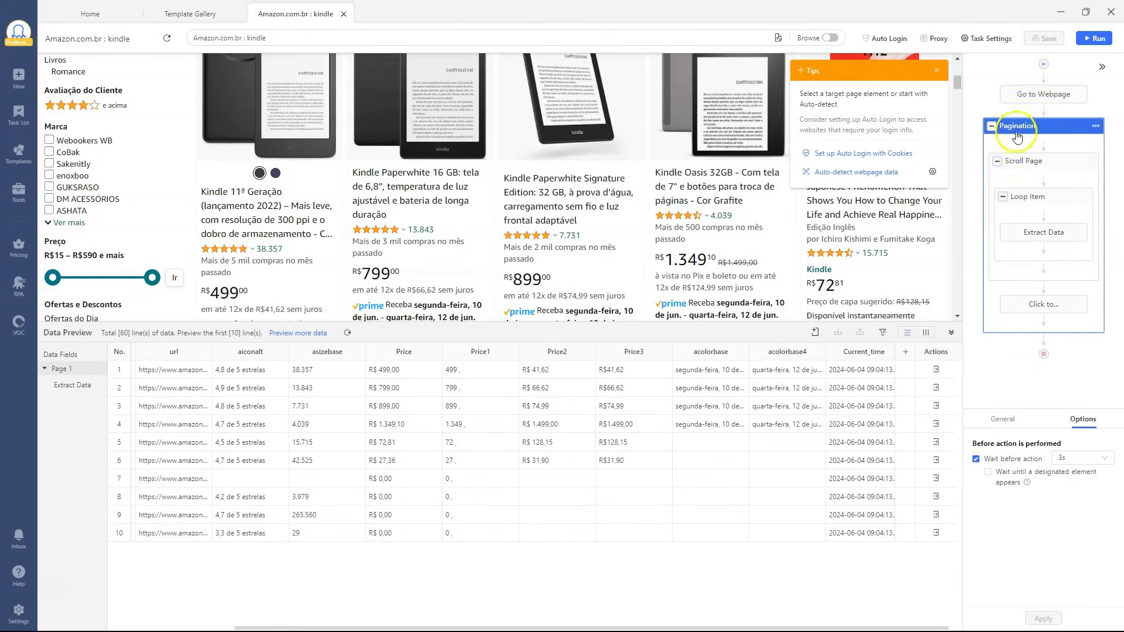
pyautogui.click(1076, 461)
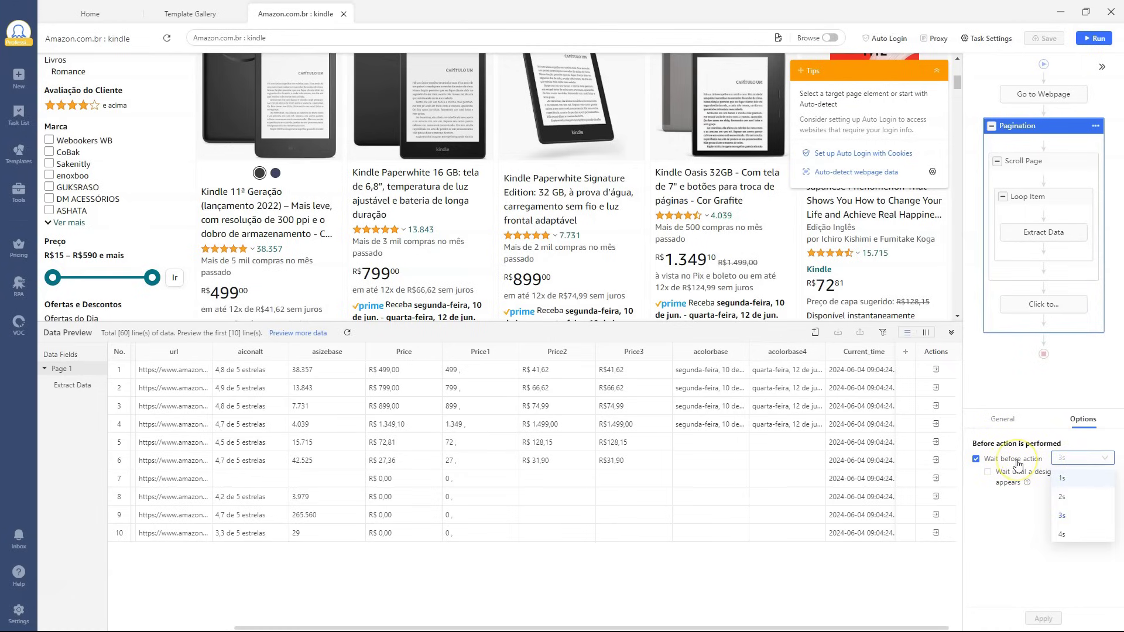
pyautogui.click(1011, 527)
pyautogui.click(989, 473)
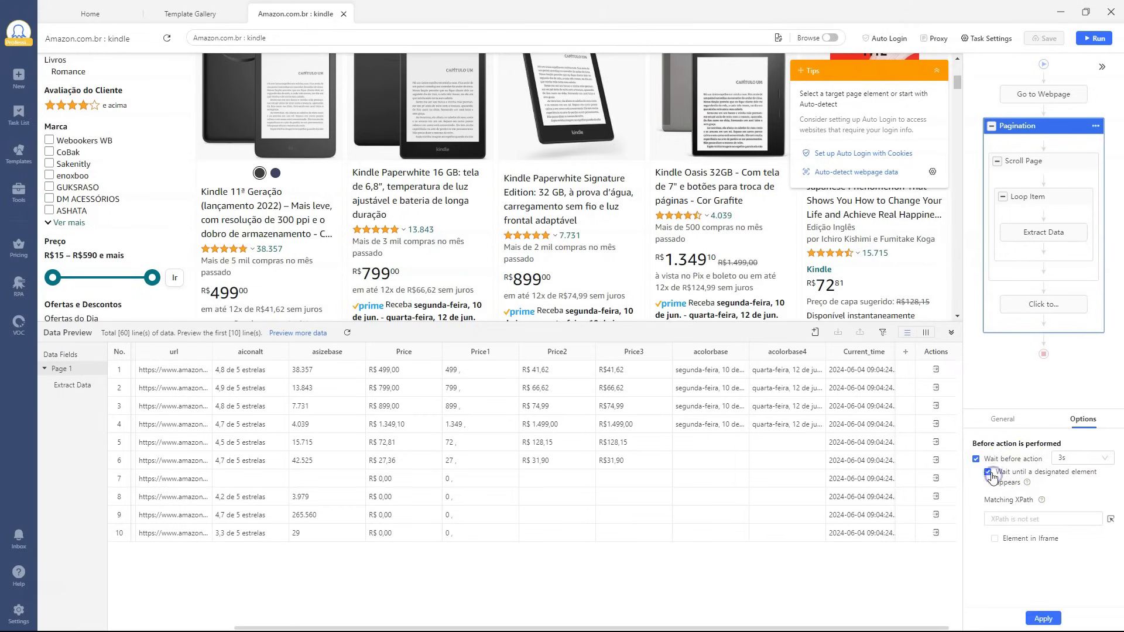
pyautogui.click(1111, 520)
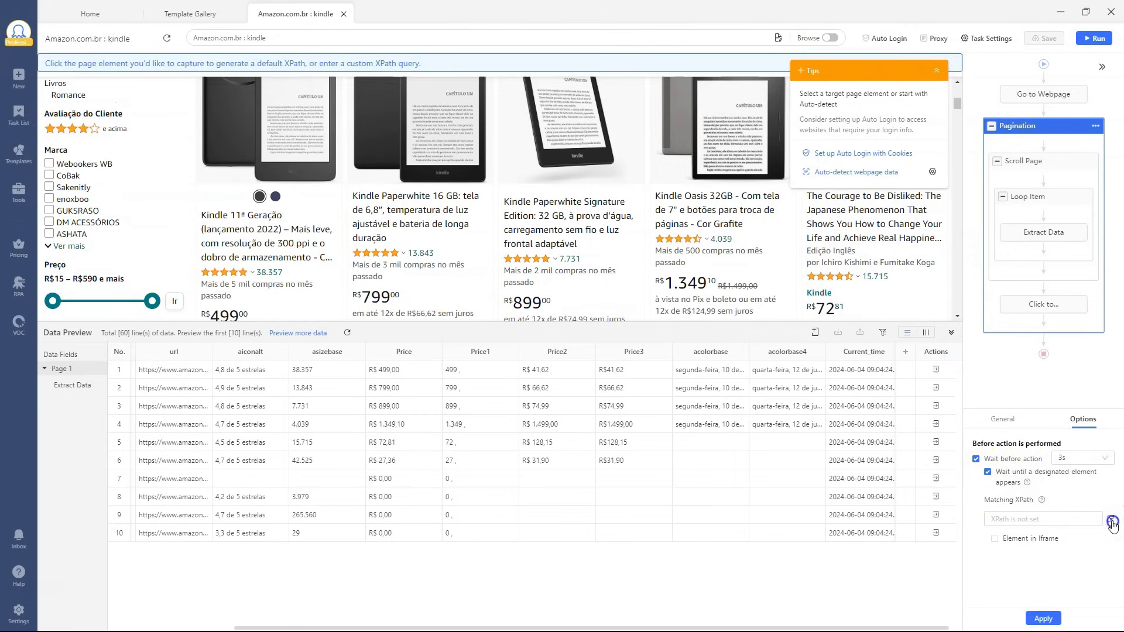
pyautogui.click(689, 285)
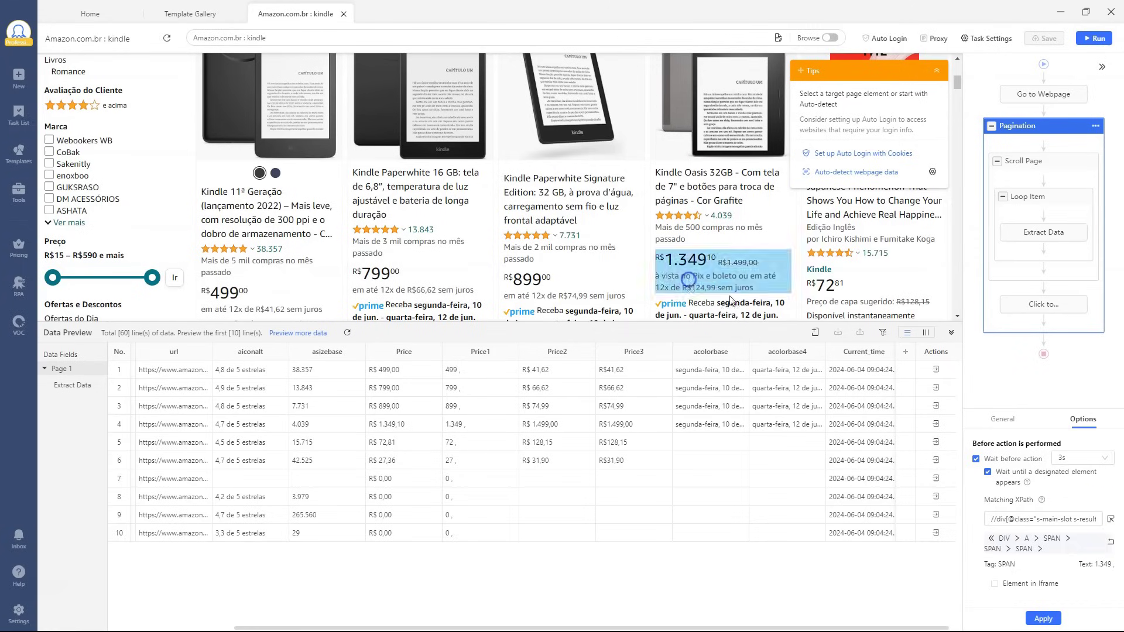
pyautogui.click(995, 475)
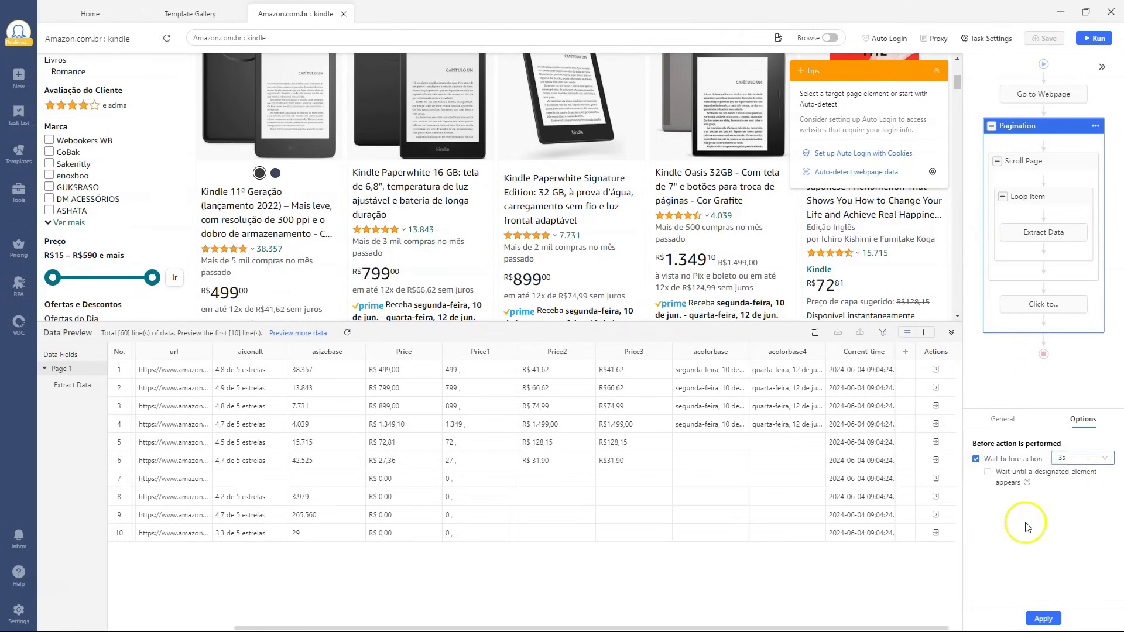
pyautogui.click(1040, 614)
# Step: Recheck the Loop Item wait options, save the task, collapse Tips, and turn on Browse mode
pyautogui.click(1080, 235)
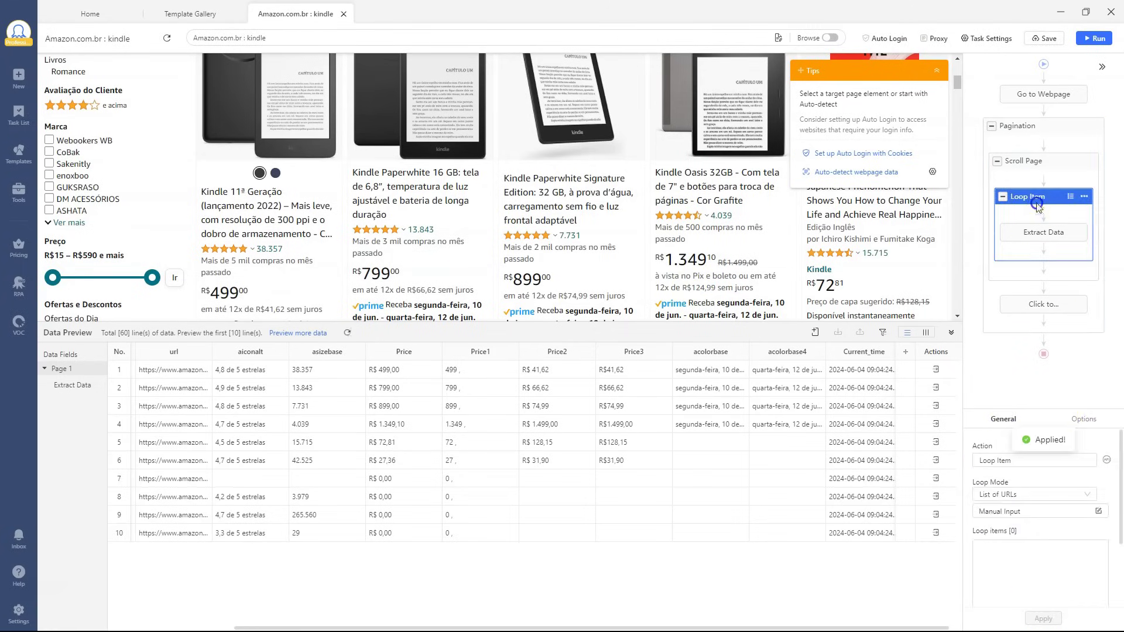
pyautogui.click(1082, 419)
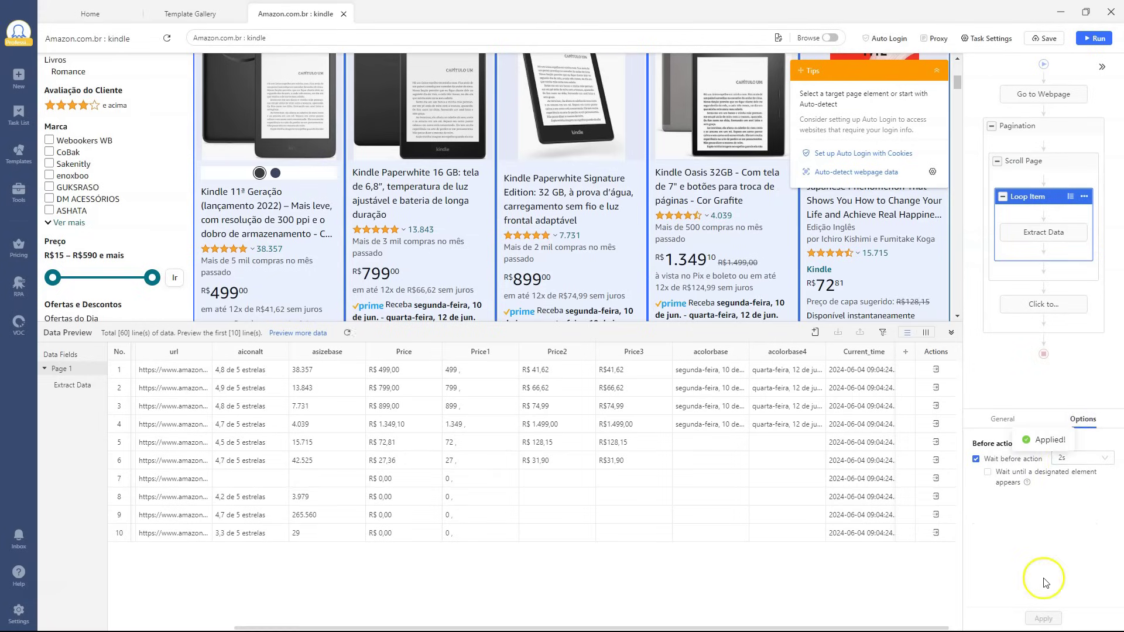
pyautogui.scroll(5, 936, 147)
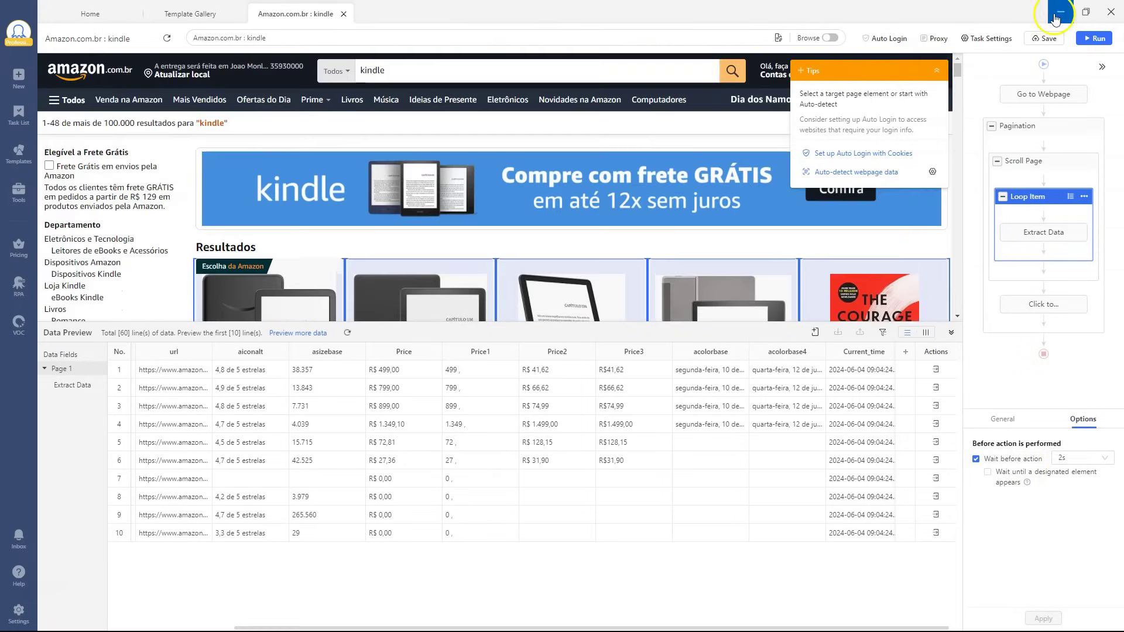
pyautogui.click(1043, 39)
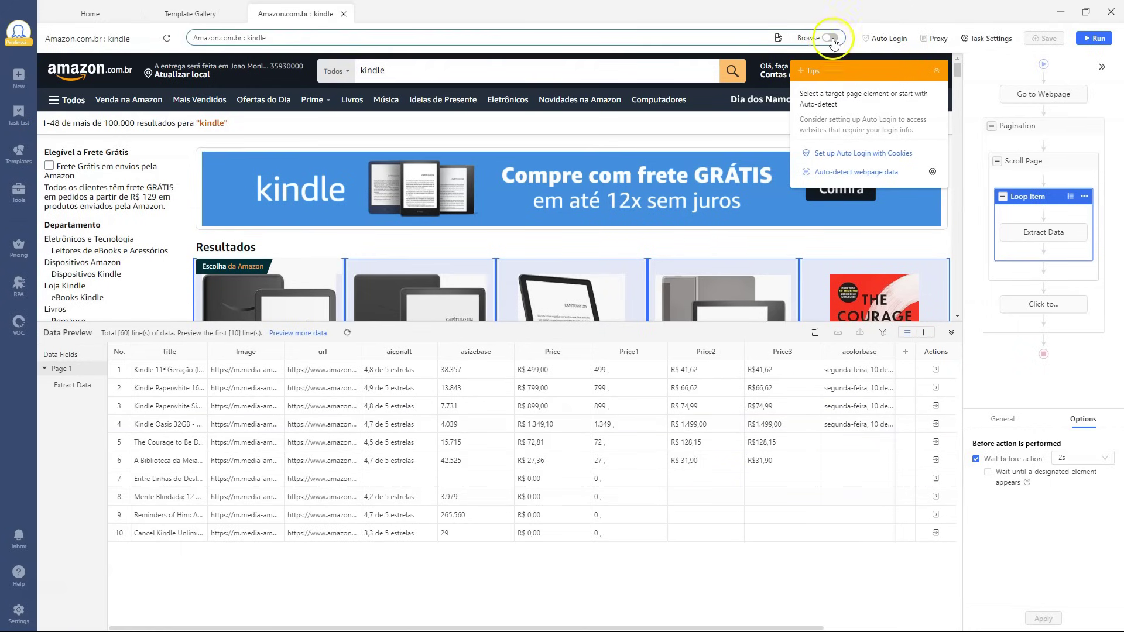
pyautogui.click(936, 70)
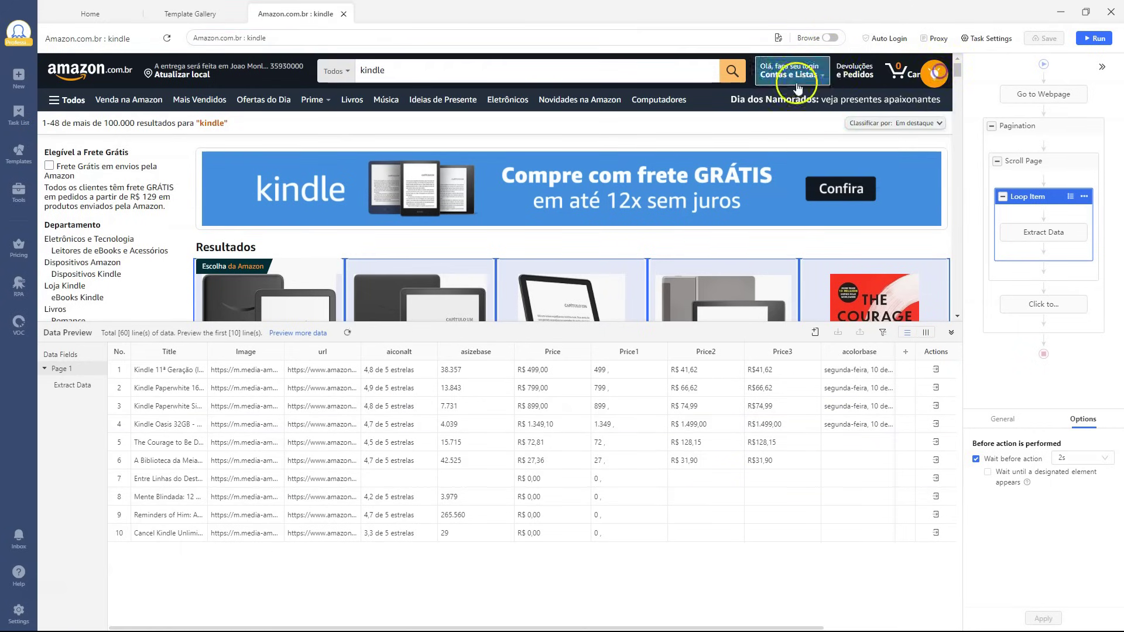
pyautogui.click(833, 39)
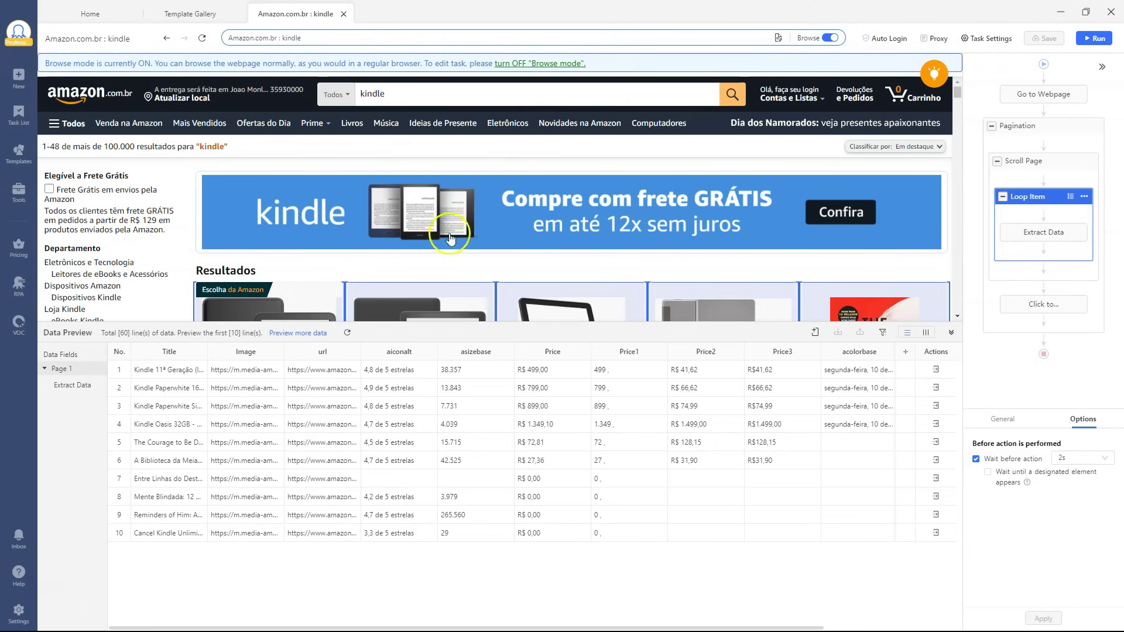
pyautogui.scroll(-4, 396, 261)
pyautogui.scroll(4, 389, 219)
# Step: Open the Go to Webpage step's options and turn Browse mode off
pyautogui.moveTo(790, 95)
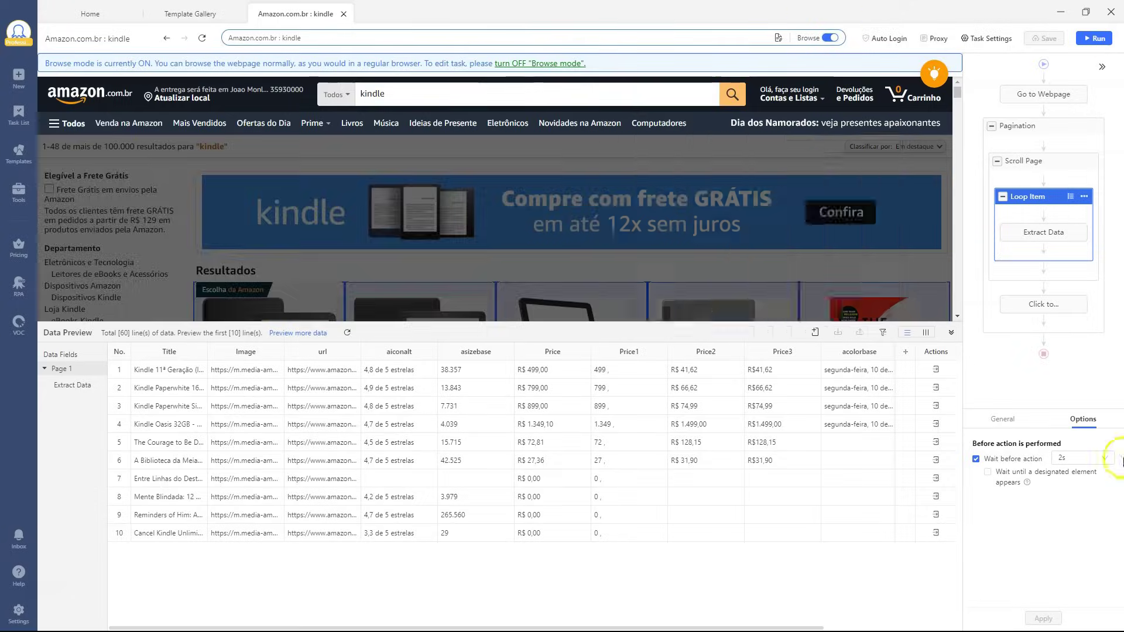
pyautogui.click(1052, 93)
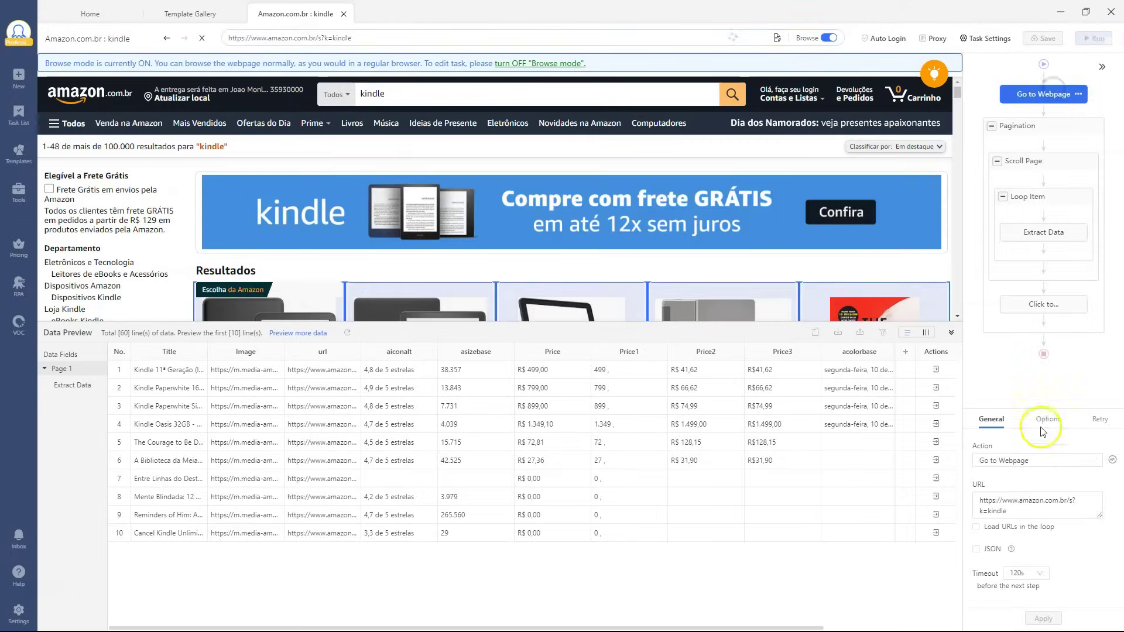
pyautogui.click(1046, 419)
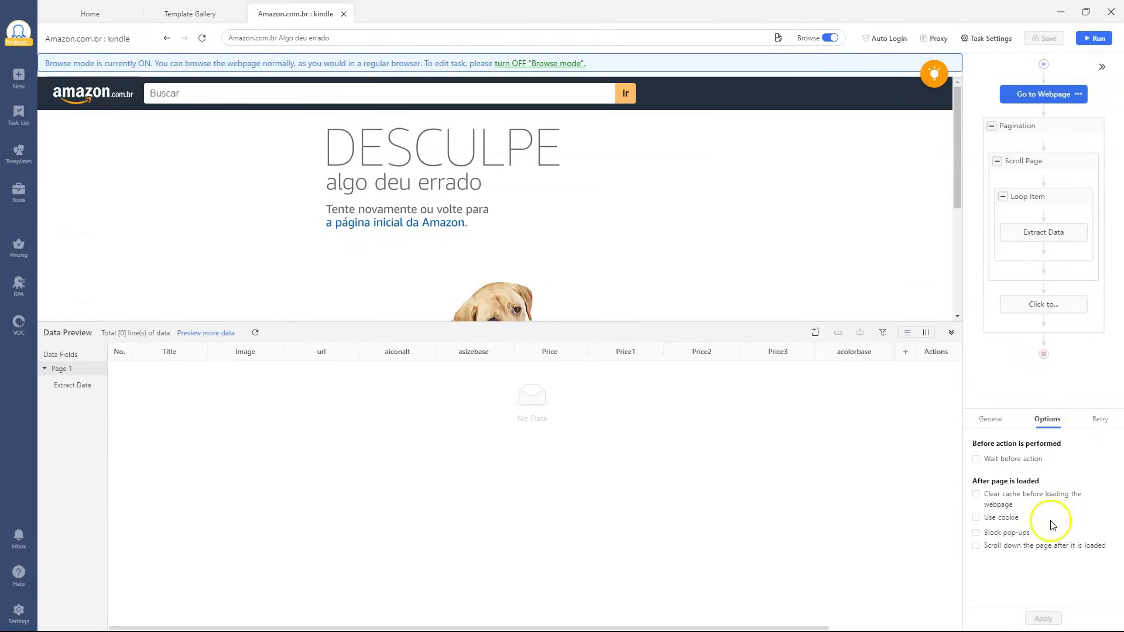
pyautogui.click(833, 38)
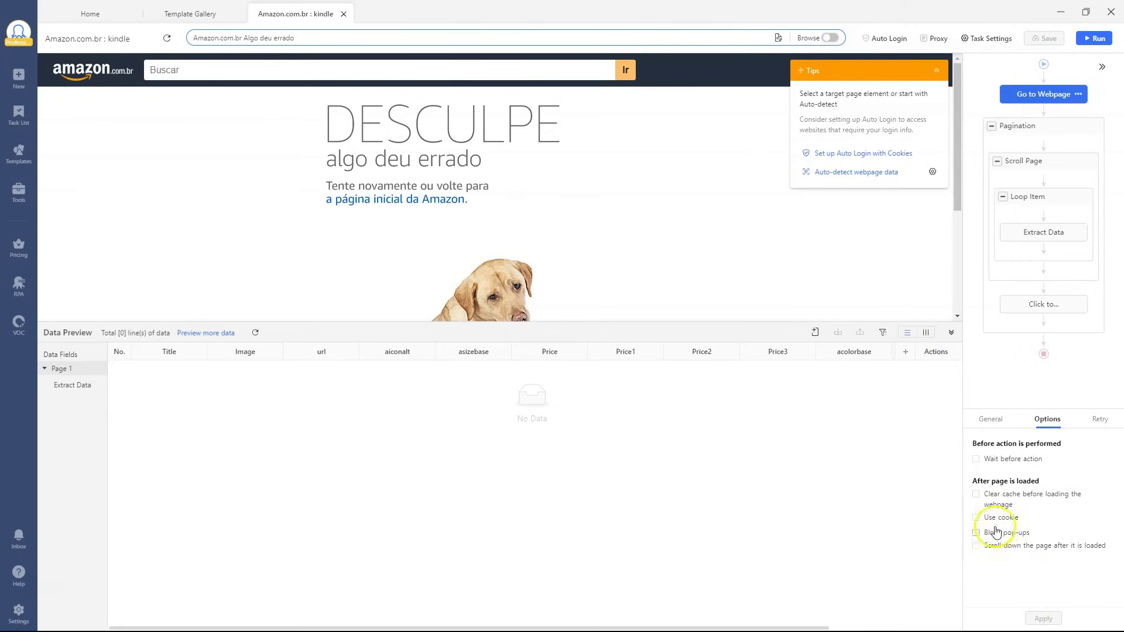
# Step: Try enabling the cookie option and its text box, then leave cookie use turned off
pyautogui.click(976, 518)
pyautogui.click(1009, 535)
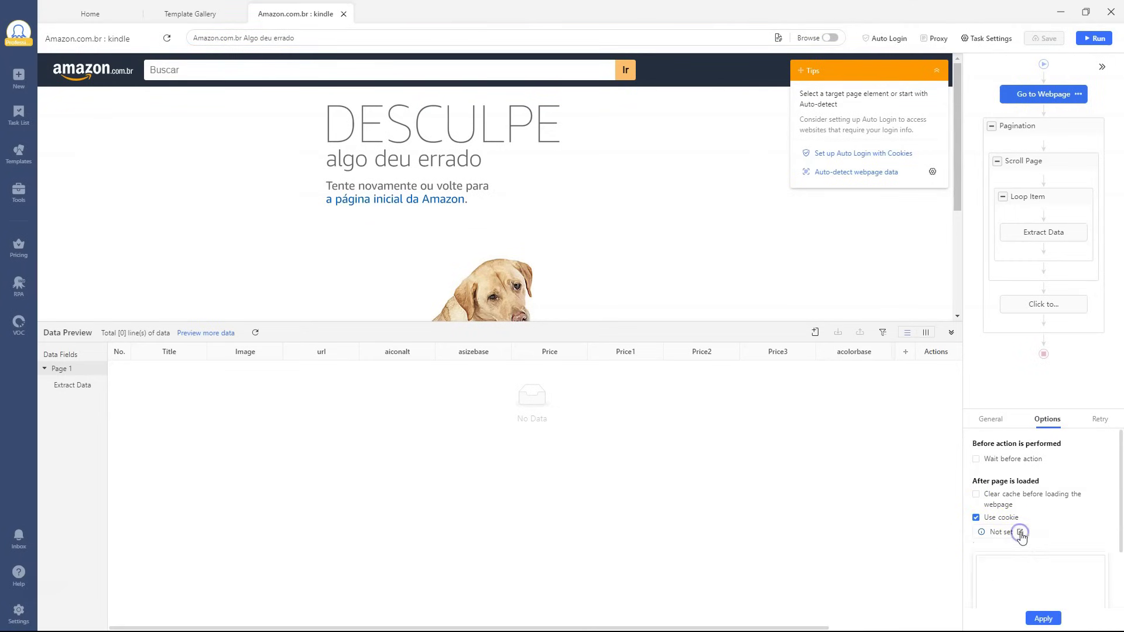
pyautogui.click(1020, 533)
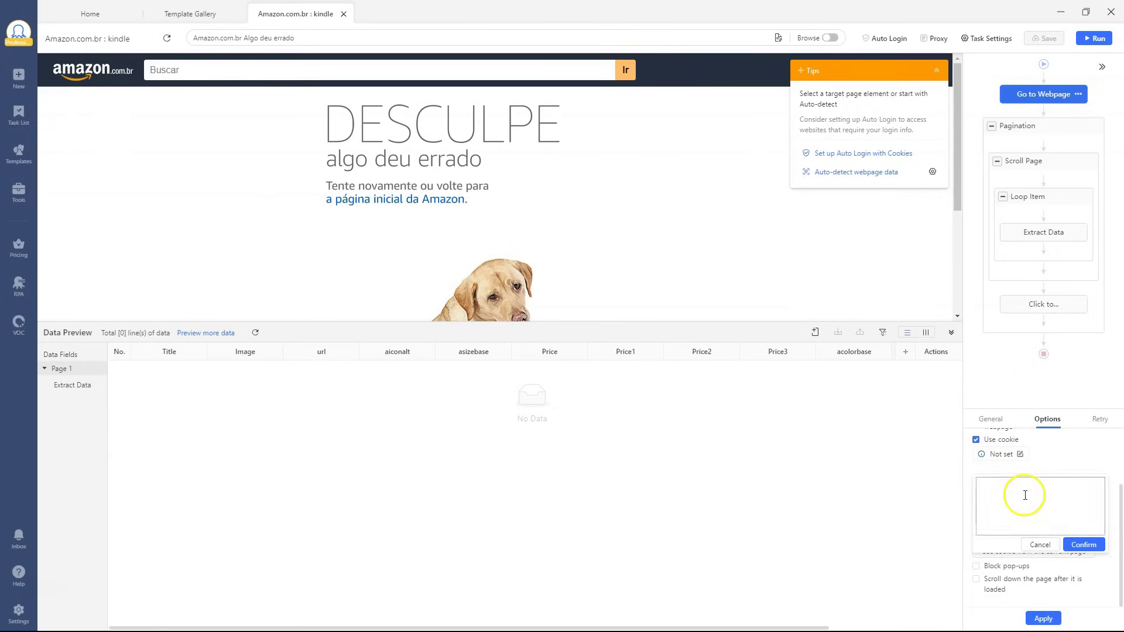
pyautogui.click(1040, 544)
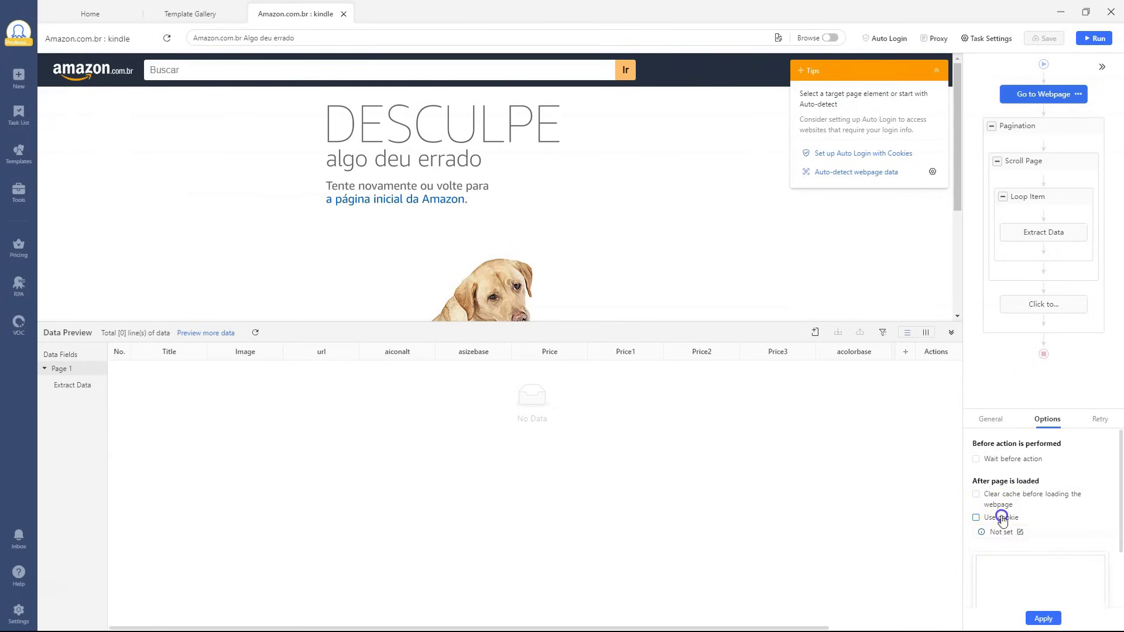
pyautogui.click(976, 517)
pyautogui.click(1020, 532)
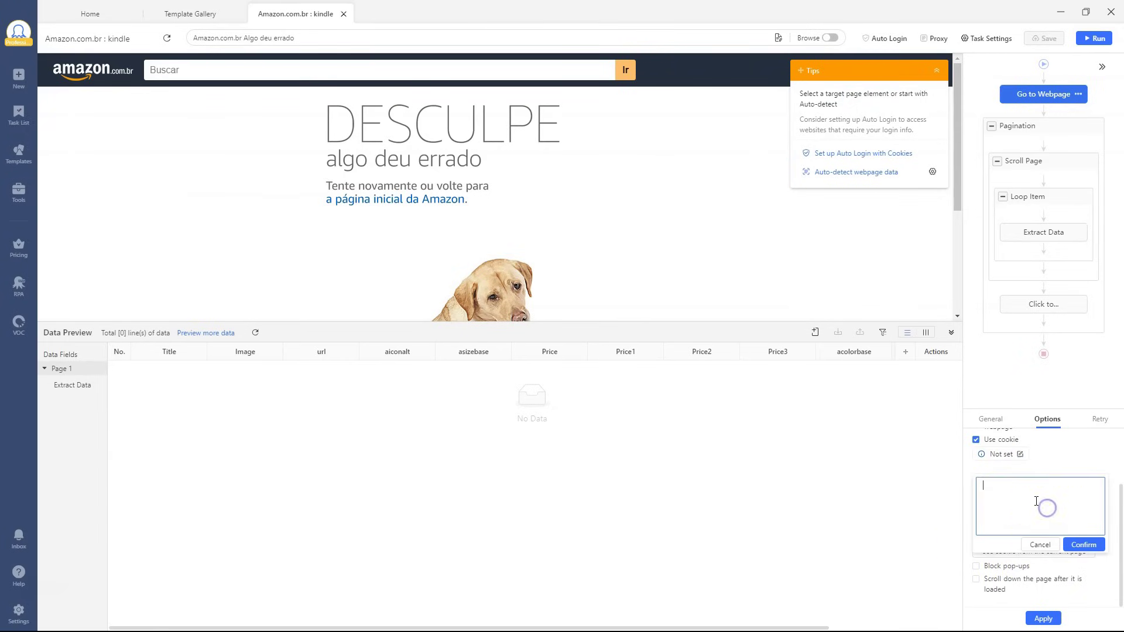
pyautogui.click(1020, 454)
pyautogui.click(1033, 565)
pyautogui.click(976, 439)
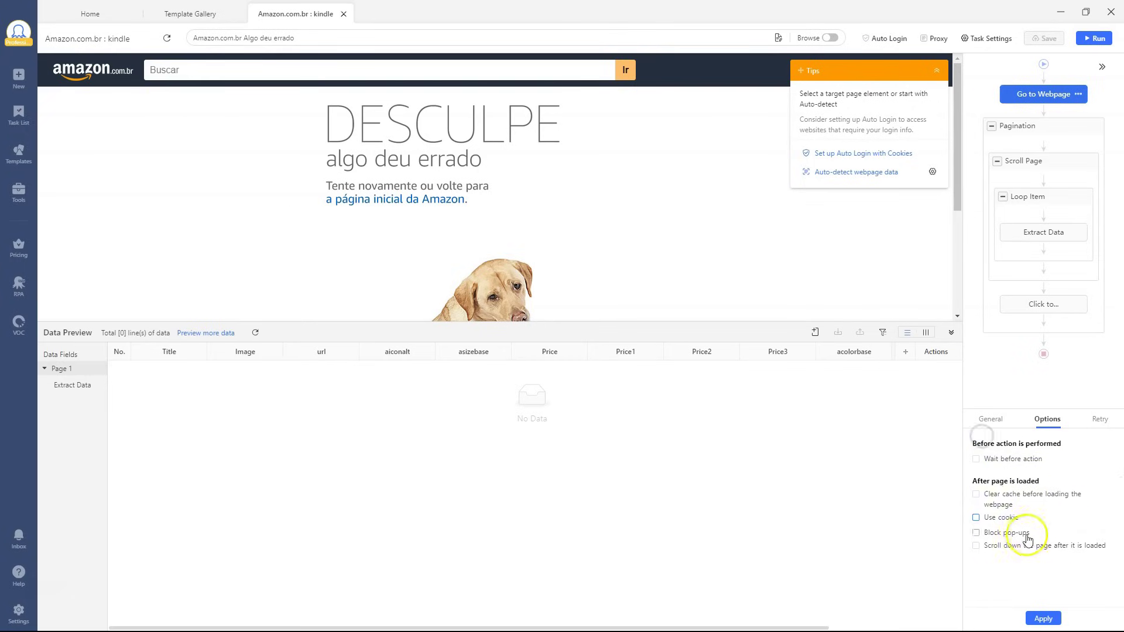
# Step: Reload the kindle search results page and view the step's General settings
pyautogui.click(348, 37)
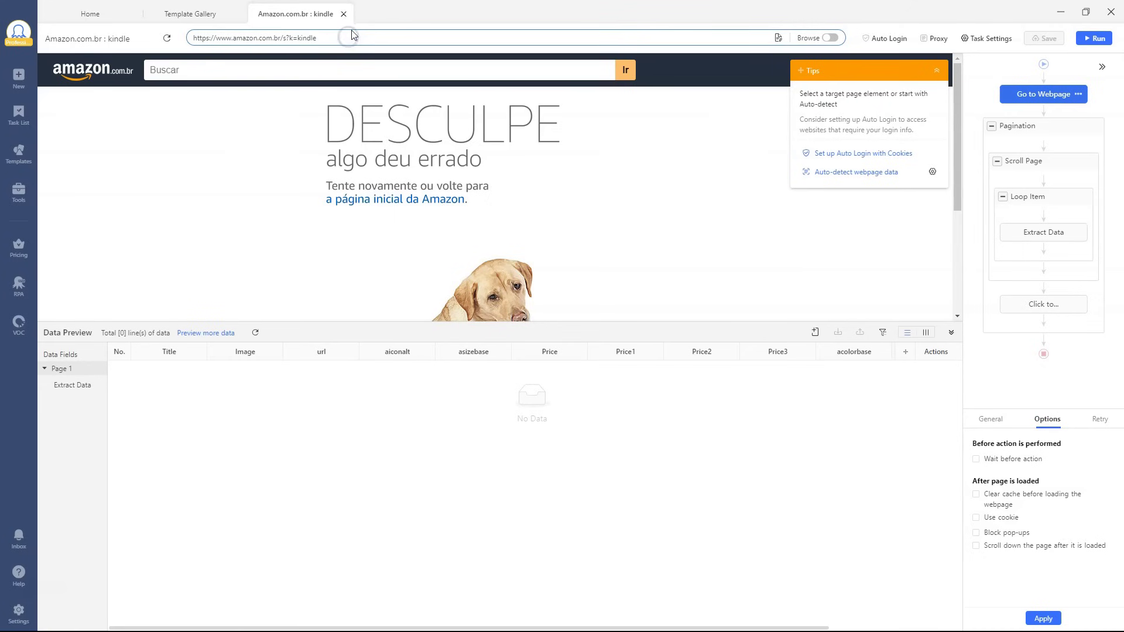
pyautogui.press('Return')
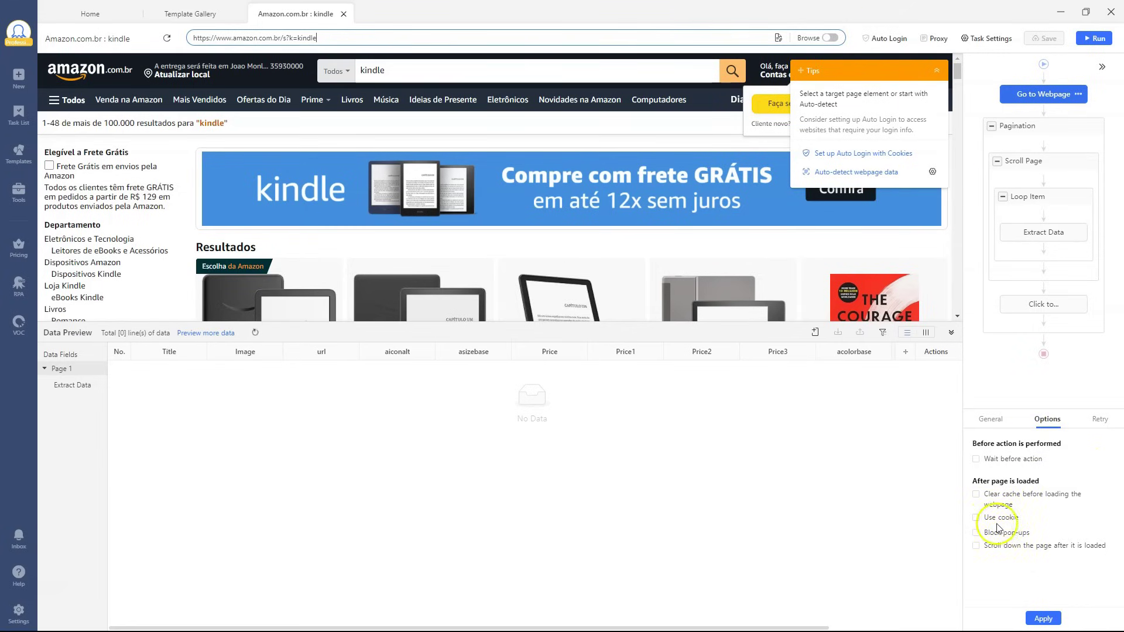
pyautogui.click(991, 419)
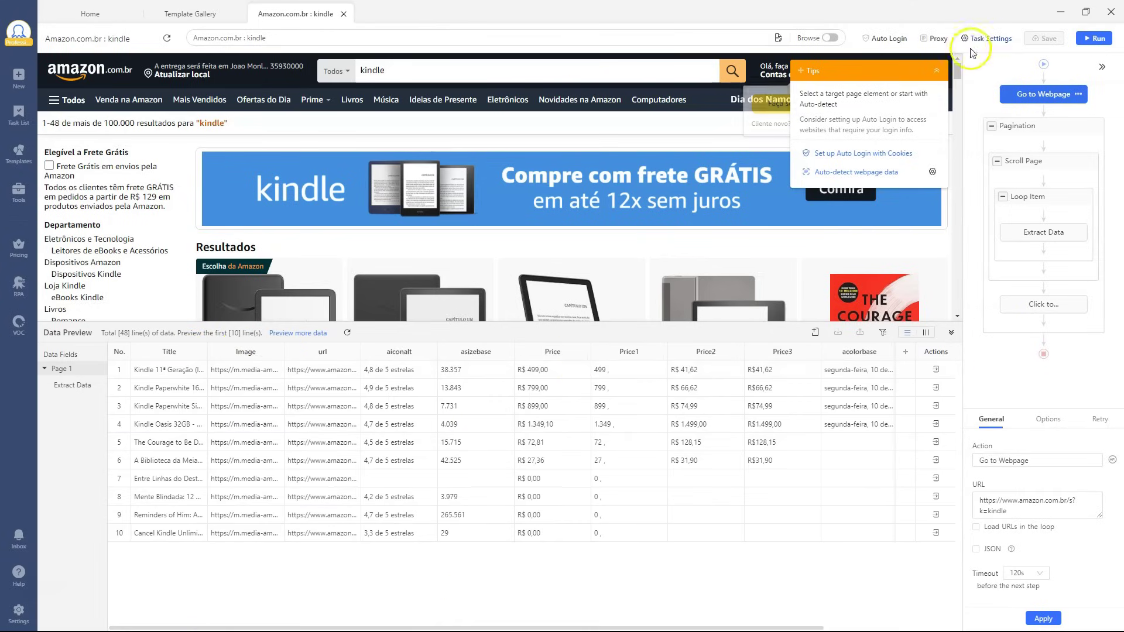
# Step: Close the kindle task editor, view its data from the Task List, and reopen it for editing
pyautogui.click(344, 14)
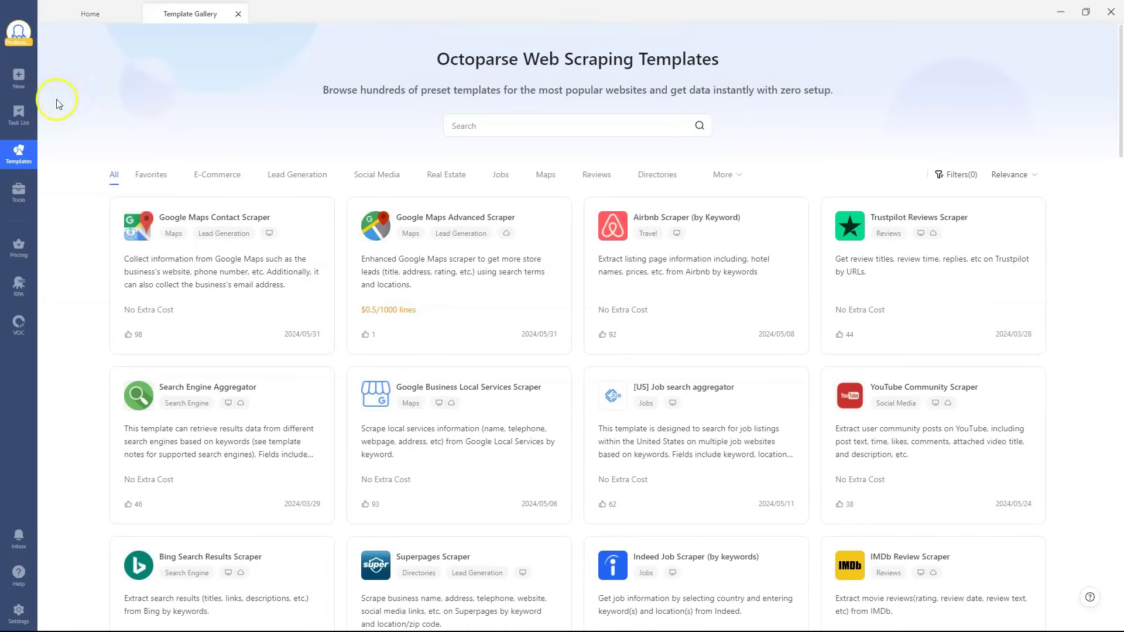
pyautogui.click(18, 113)
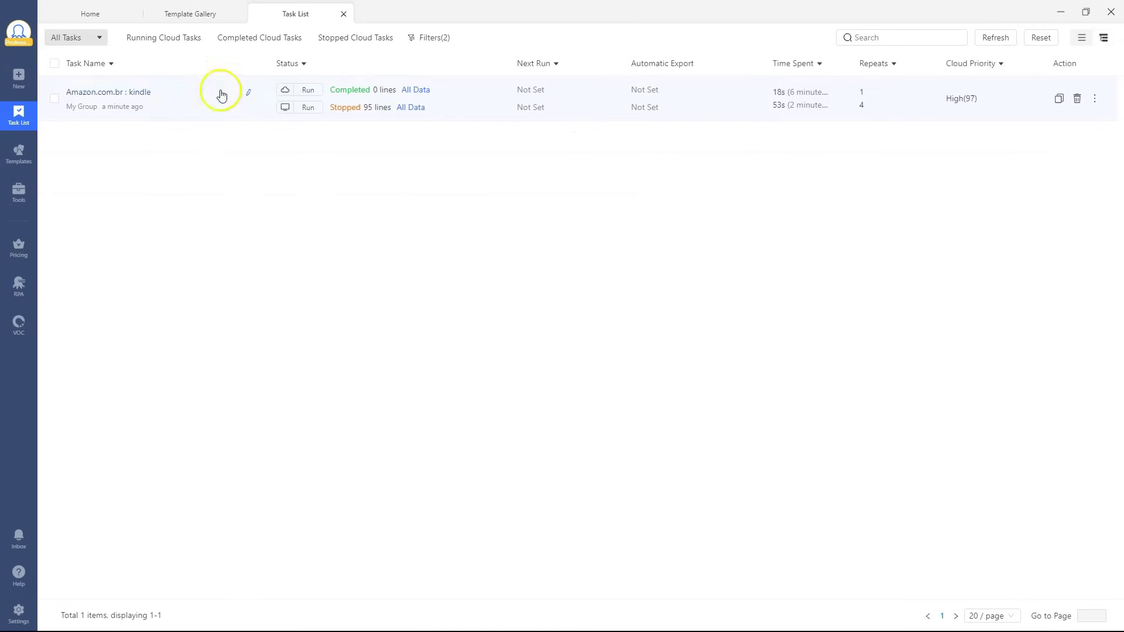
pyautogui.click(407, 108)
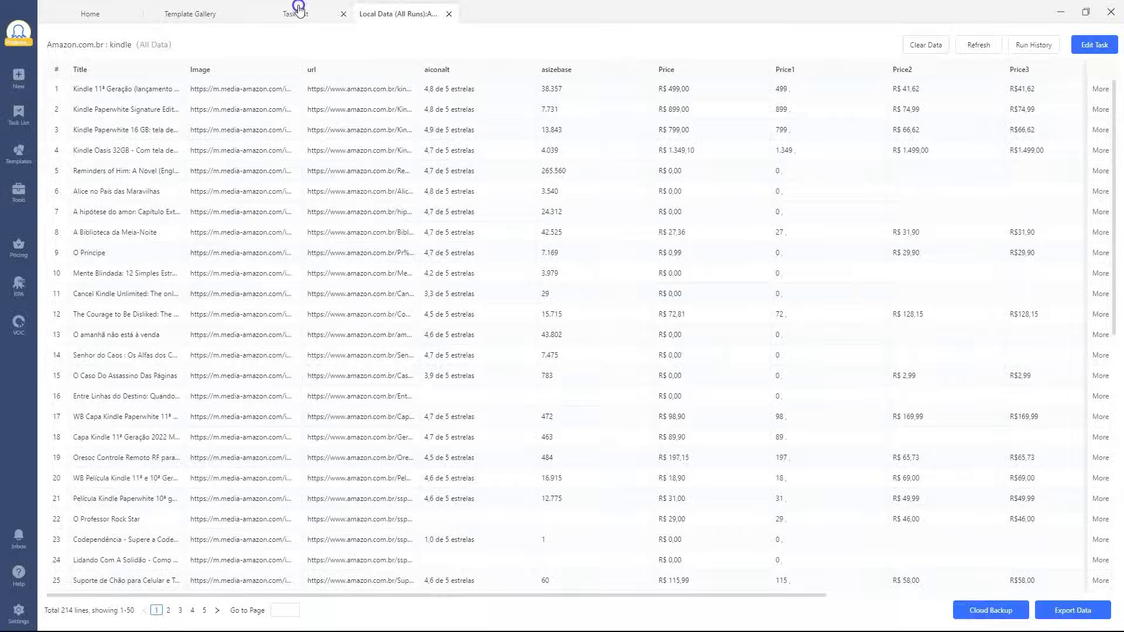
pyautogui.click(299, 11)
pyautogui.click(128, 92)
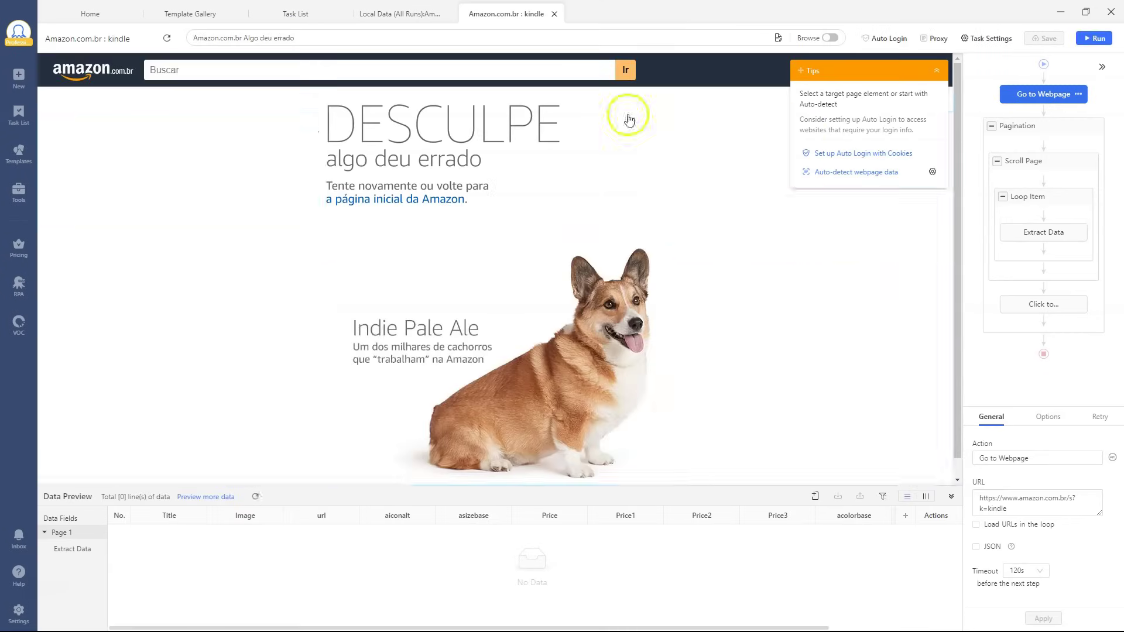
# Step: Reload the Amazon search page and enlarge the Data Preview panel
pyautogui.click(387, 37)
pyautogui.press('Return')
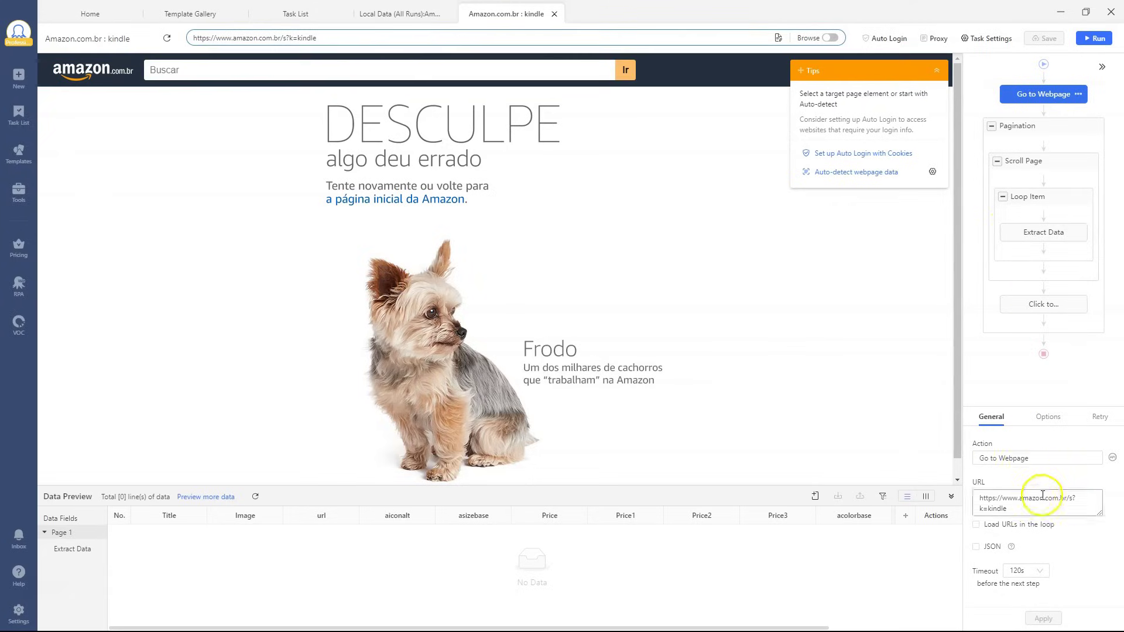
pyautogui.moveTo(838, 487); pyautogui.dragTo(850, 281)
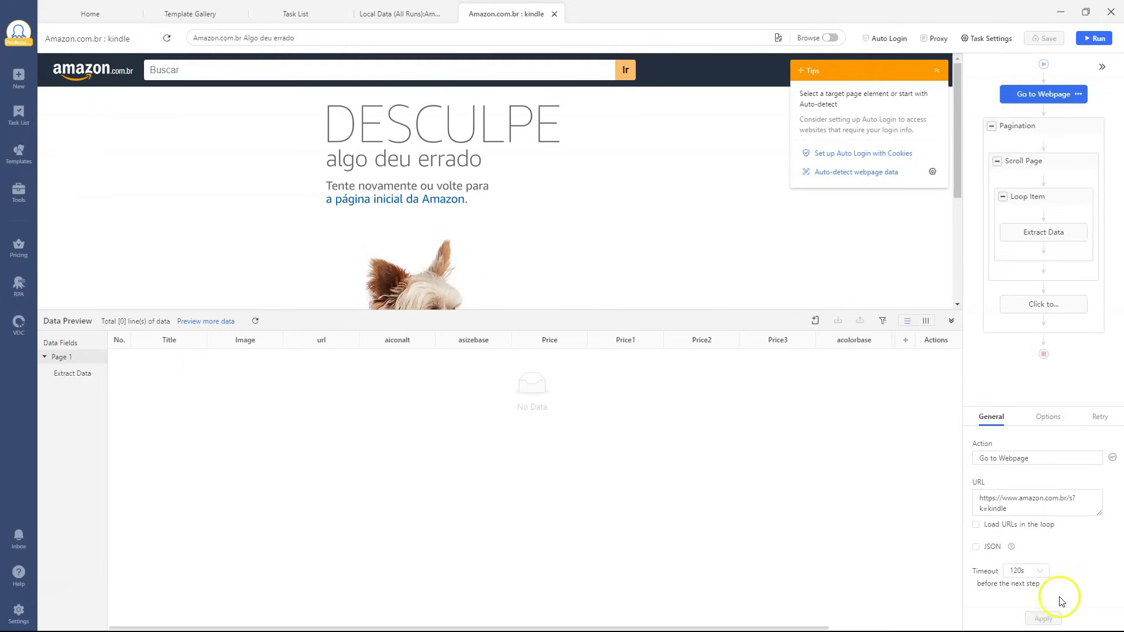
pyautogui.click(882, 328)
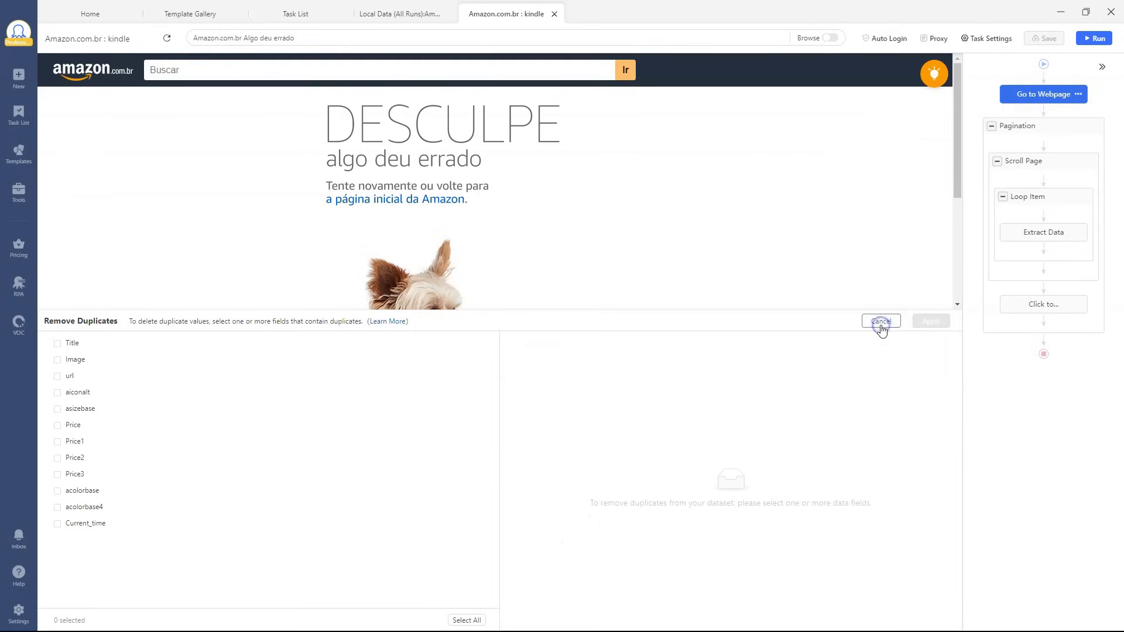
pyautogui.click(58, 376)
pyautogui.click(92, 323)
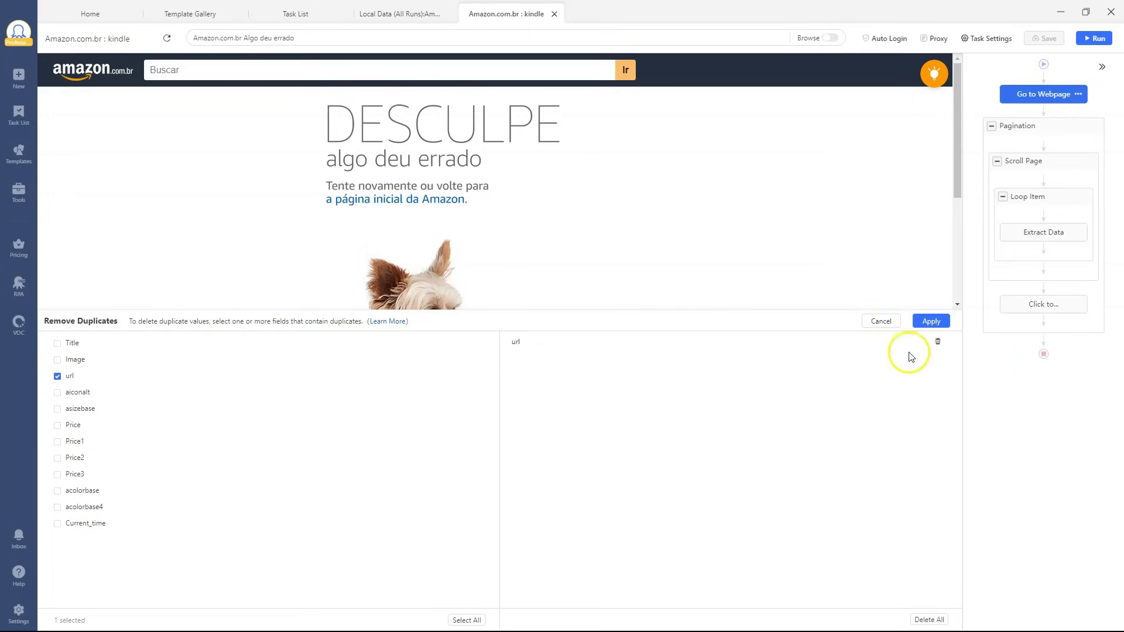
pyautogui.click(937, 341)
pyautogui.click(882, 322)
# Step: Bring up the 214 all-runs Kindle rows, review the export format choices, and cancel the export
pyautogui.click(404, 15)
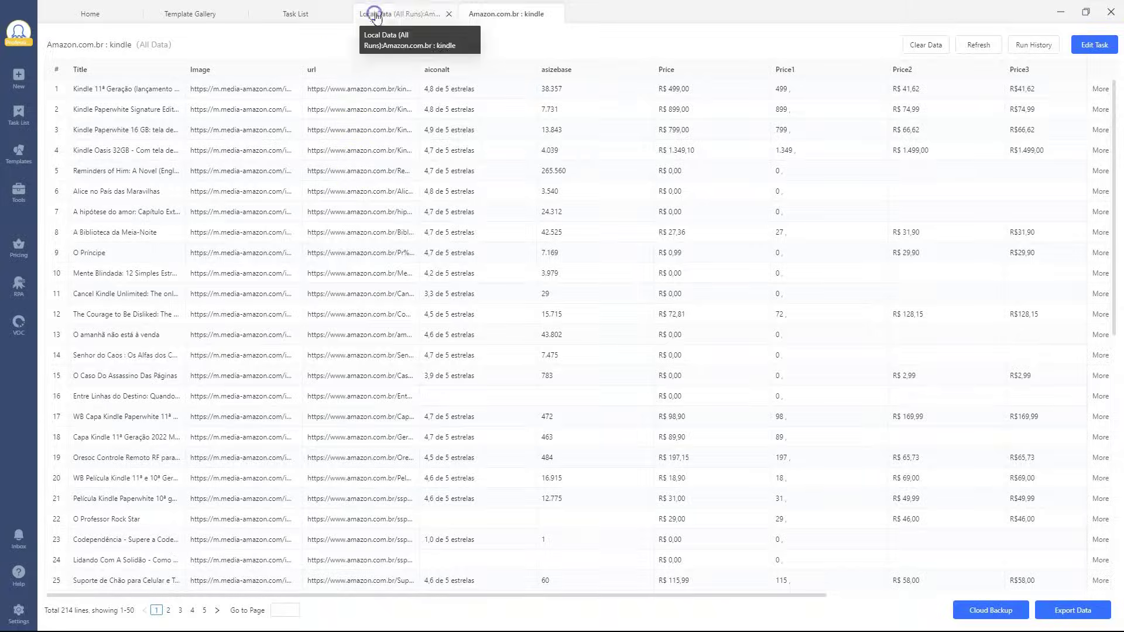
pyautogui.click(312, 24)
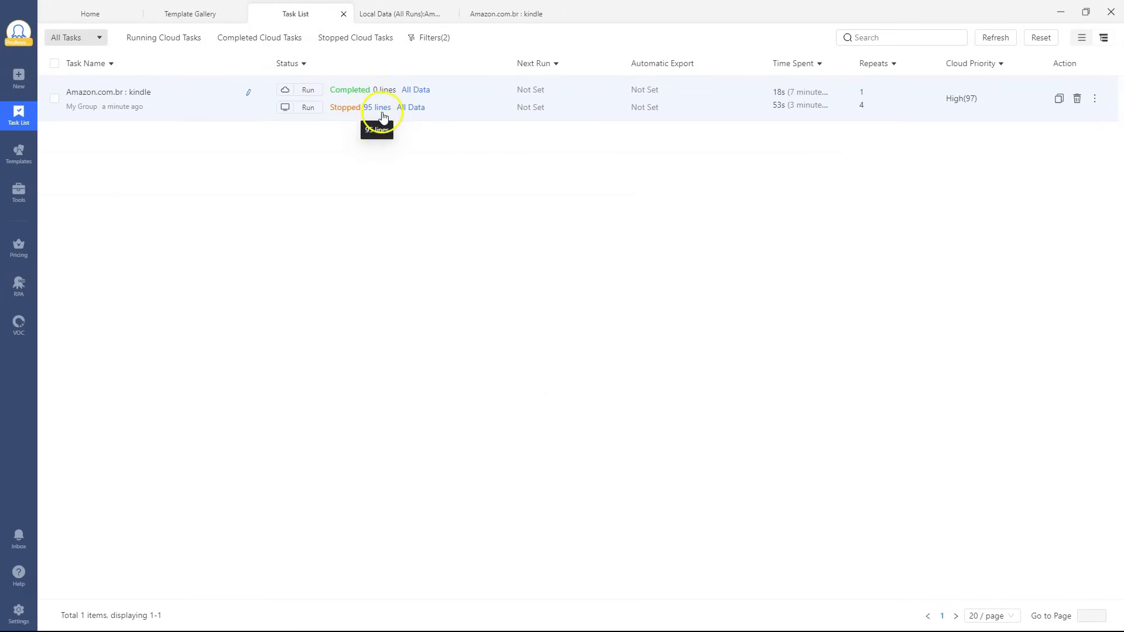
pyautogui.click(404, 111)
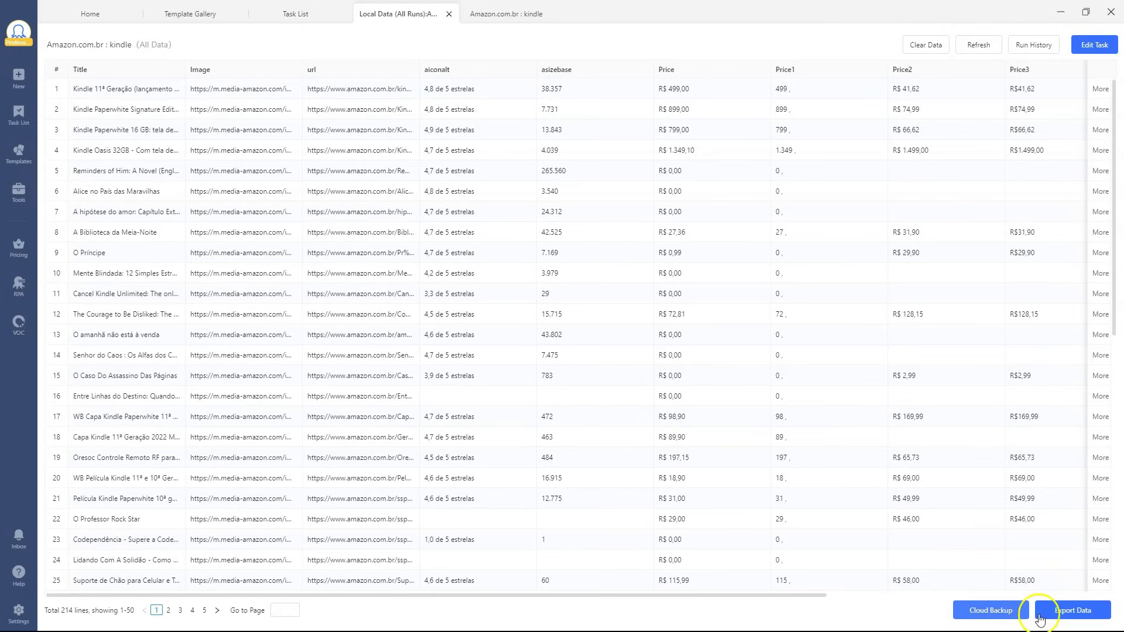
pyautogui.click(333, 17)
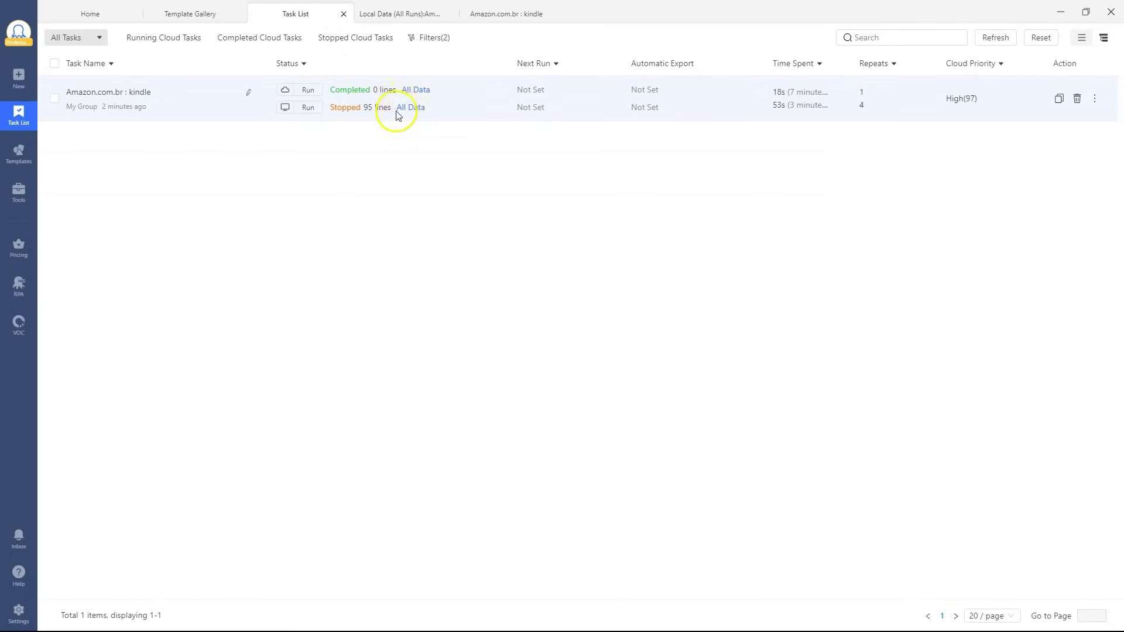
pyautogui.click(388, 13)
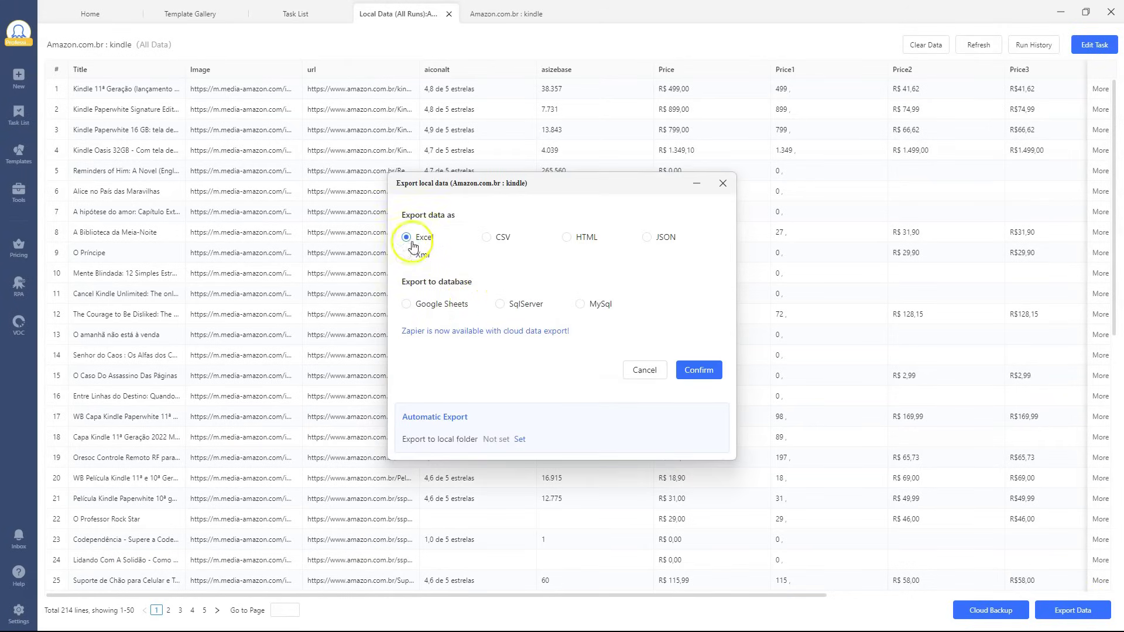
pyautogui.click(567, 237)
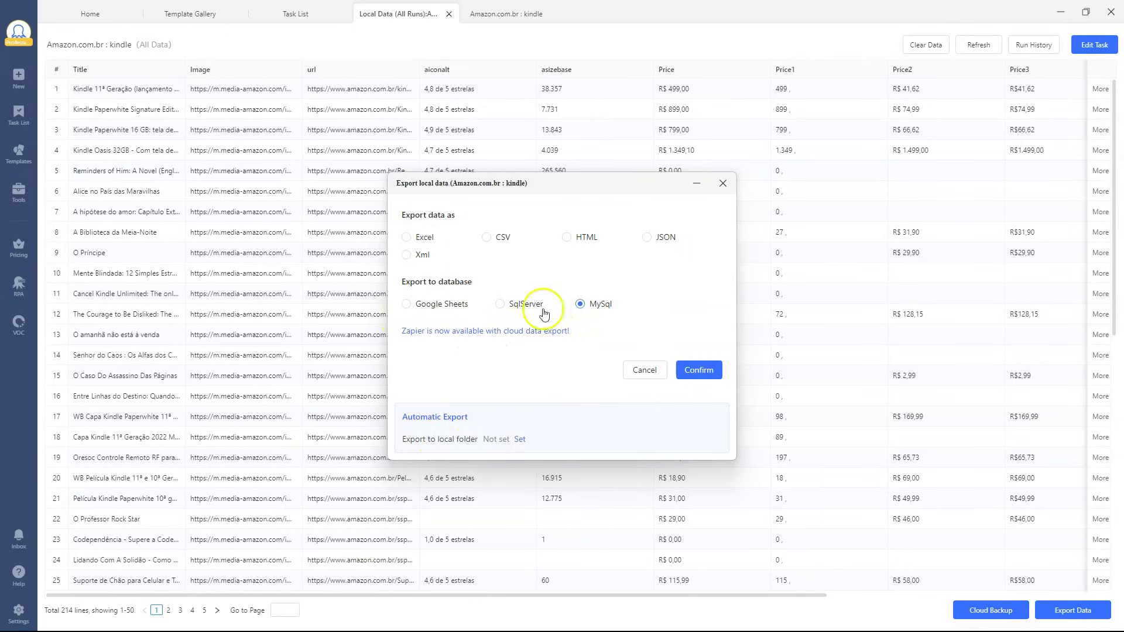
pyautogui.click(647, 370)
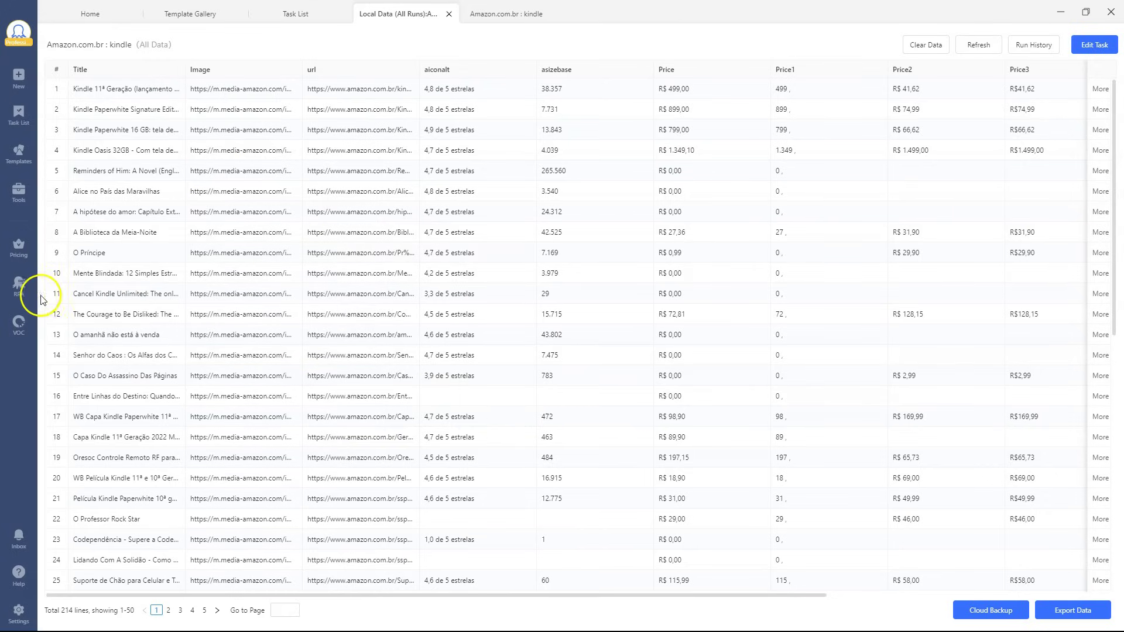
# Step: Open the kindle task's action menu, glance at the data table, and return to the Task List
pyautogui.click(308, 13)
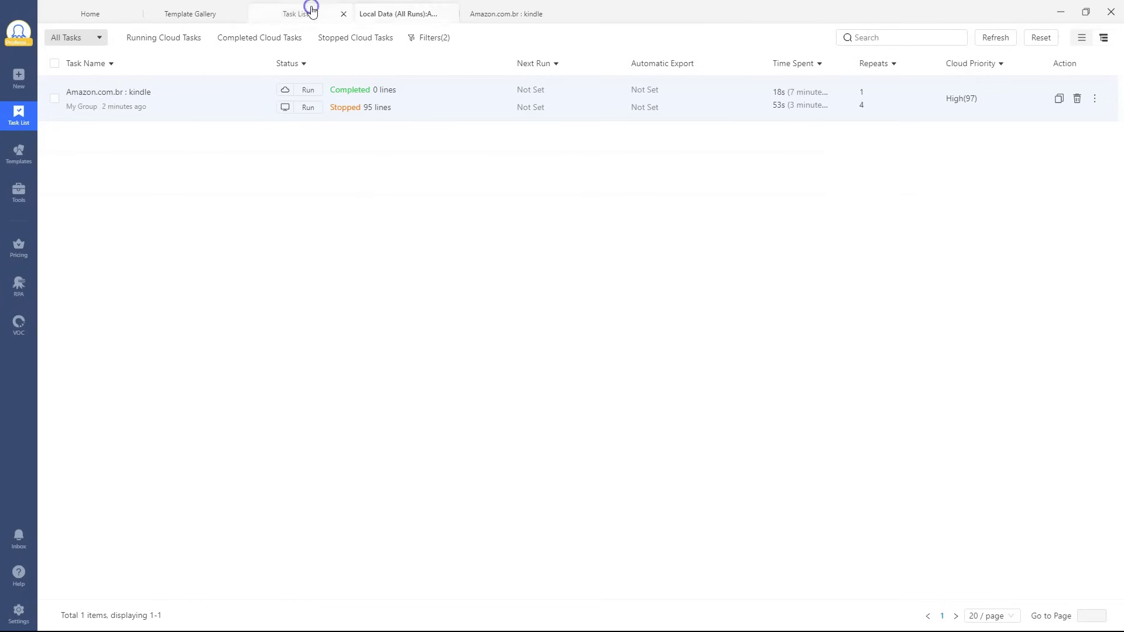
pyautogui.click(1094, 101)
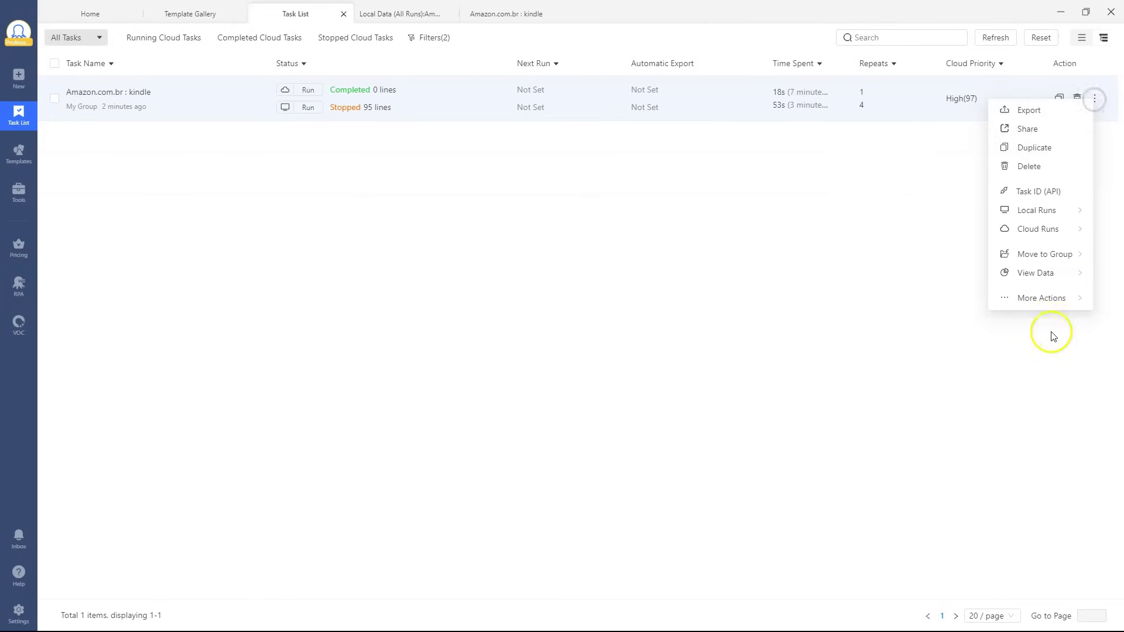
pyautogui.moveTo(1044, 305)
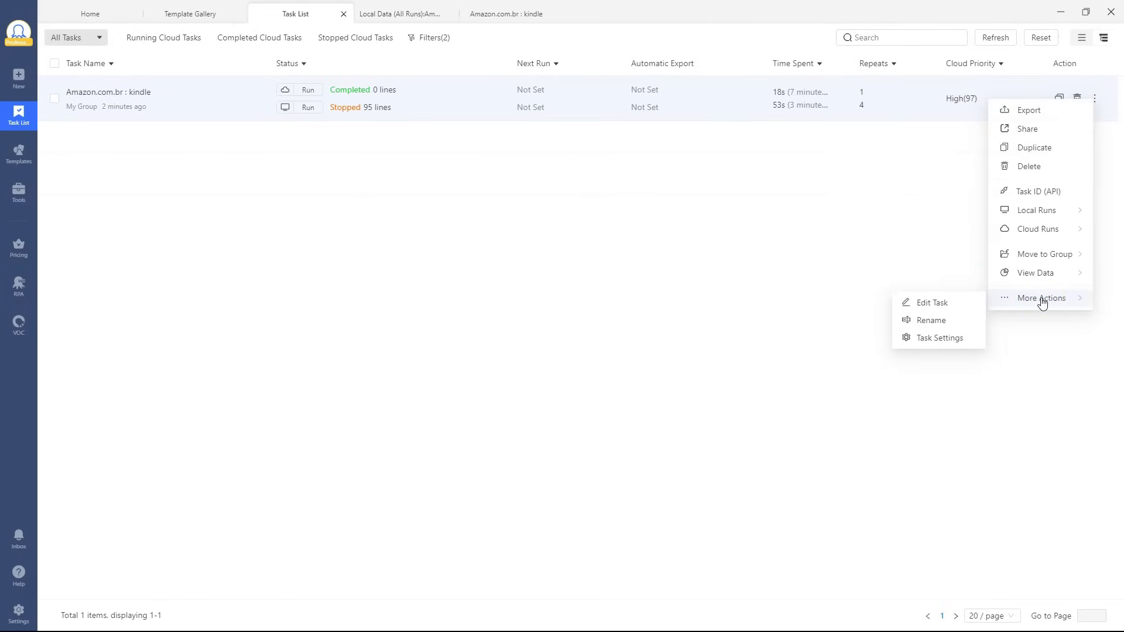
pyautogui.click(399, 17)
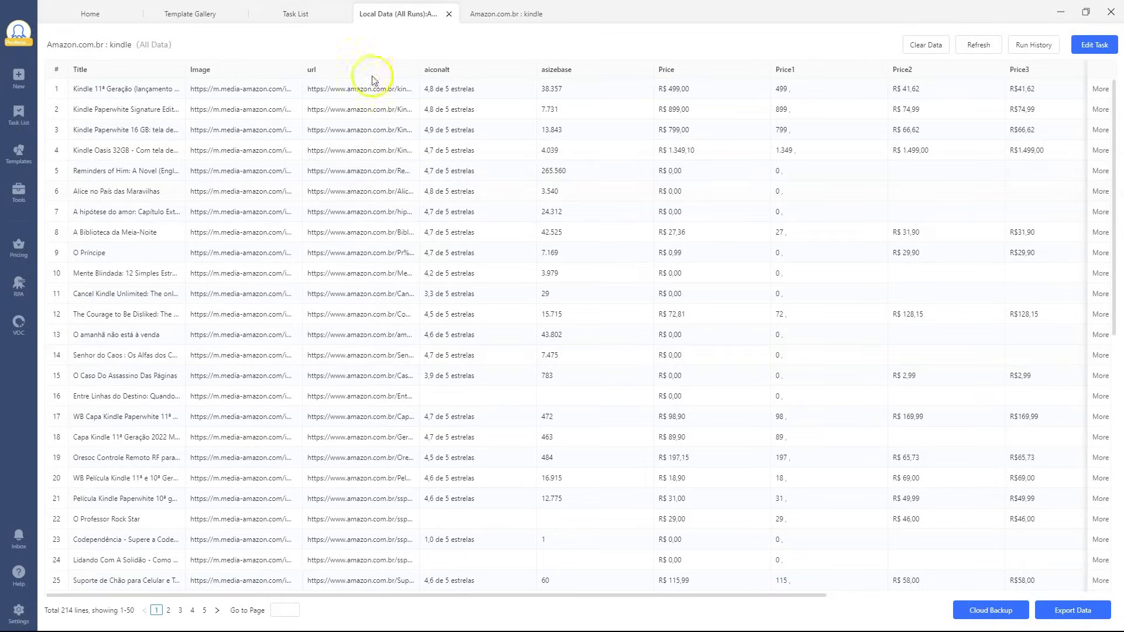
pyautogui.click(325, 17)
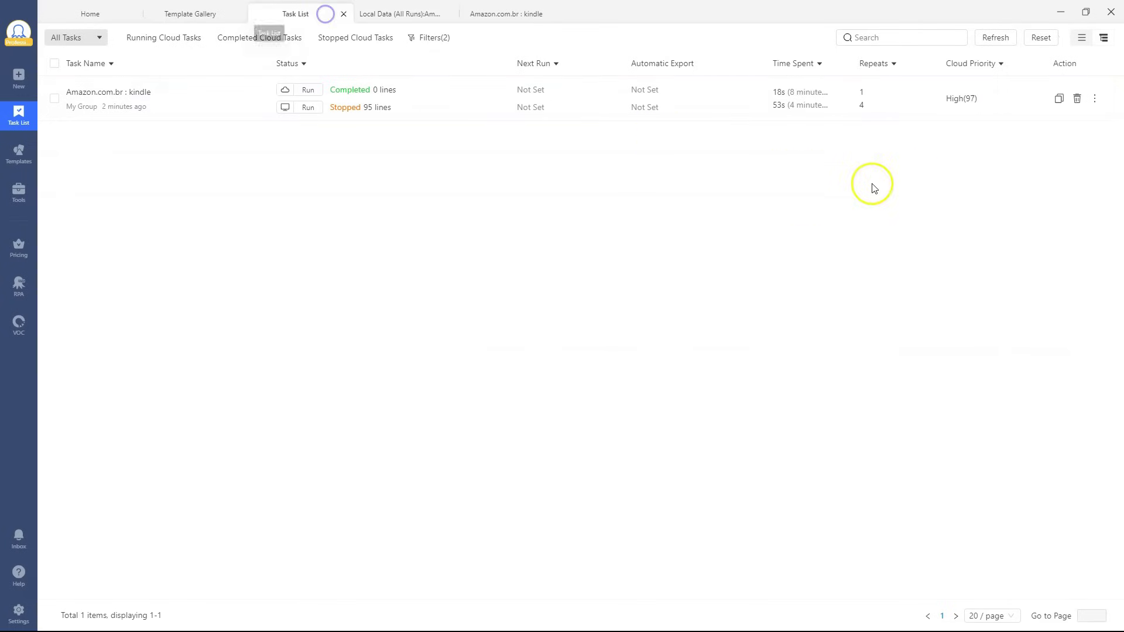
# Step: Show and select the kindle task's API task ID, close it, and dismiss the action menu
pyautogui.click(1094, 99)
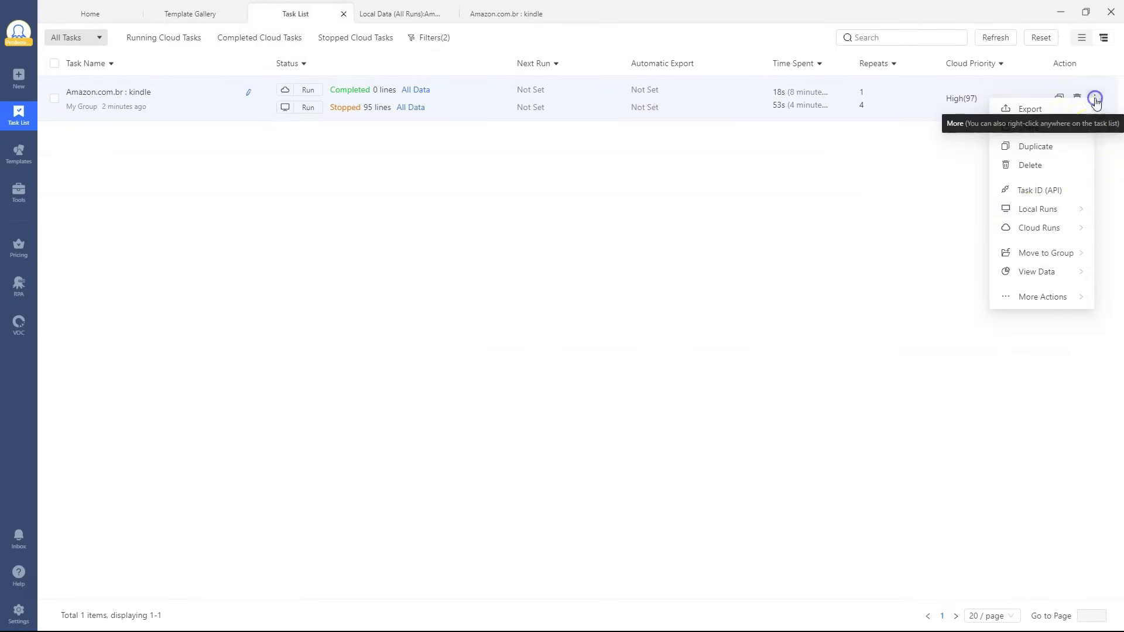
pyautogui.click(1060, 194)
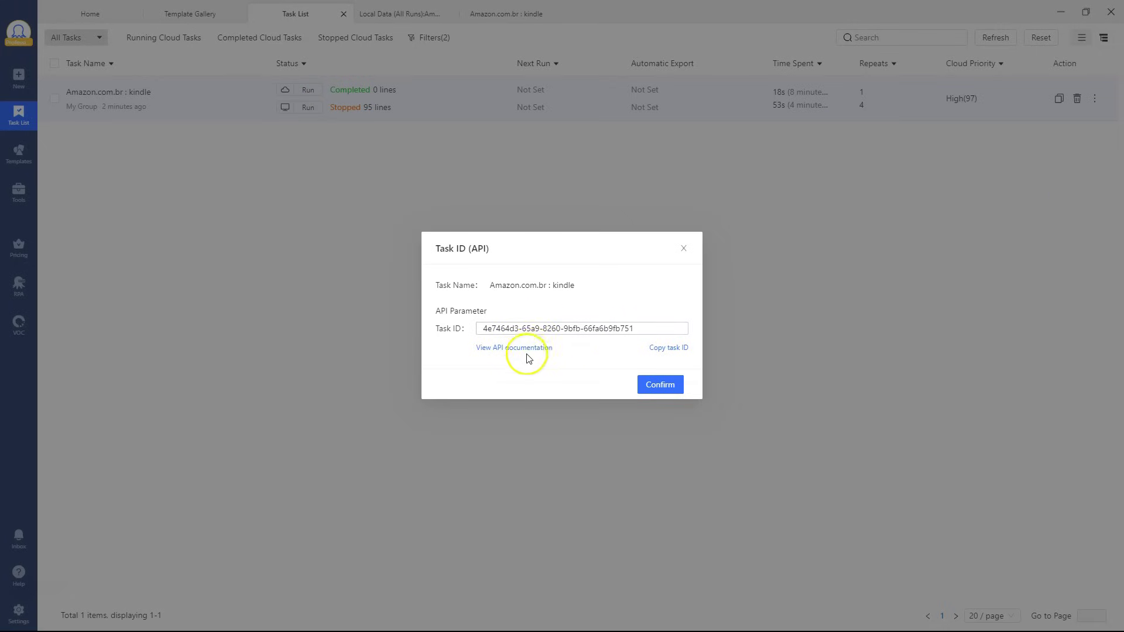
pyautogui.click(544, 324)
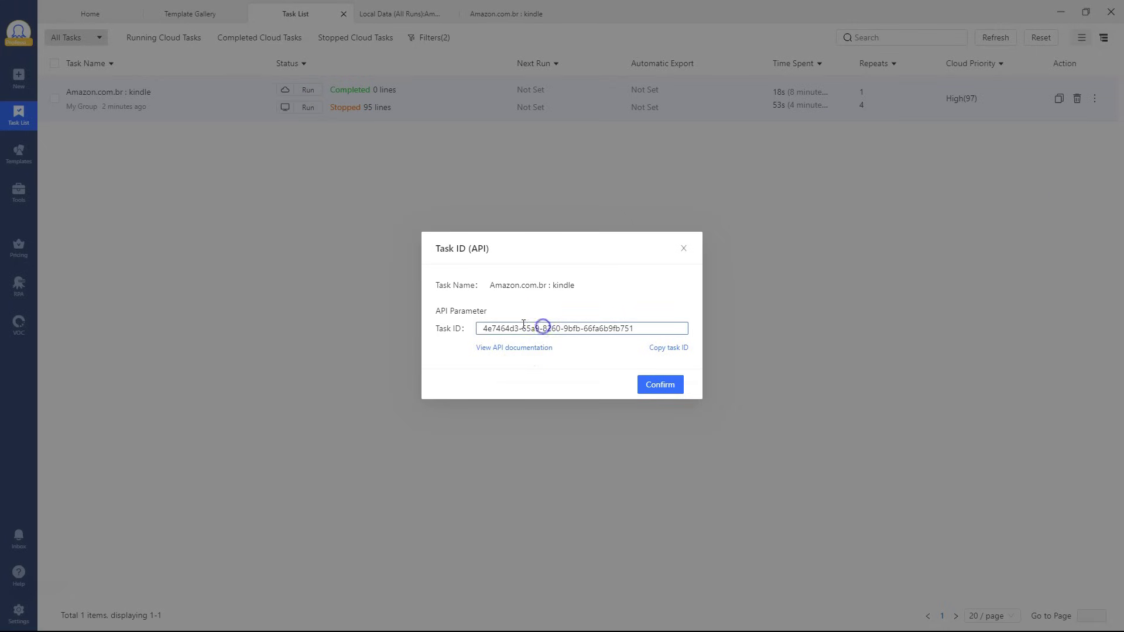
pyautogui.click(683, 249)
pyautogui.click(1094, 98)
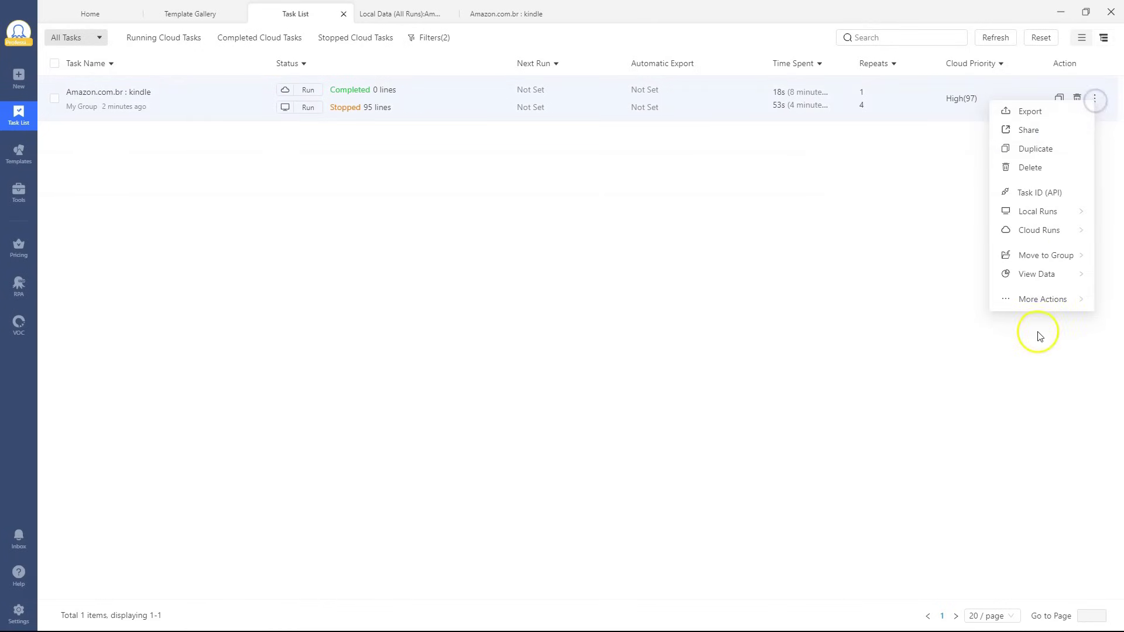
pyautogui.click(1068, 301)
pyautogui.click(503, 214)
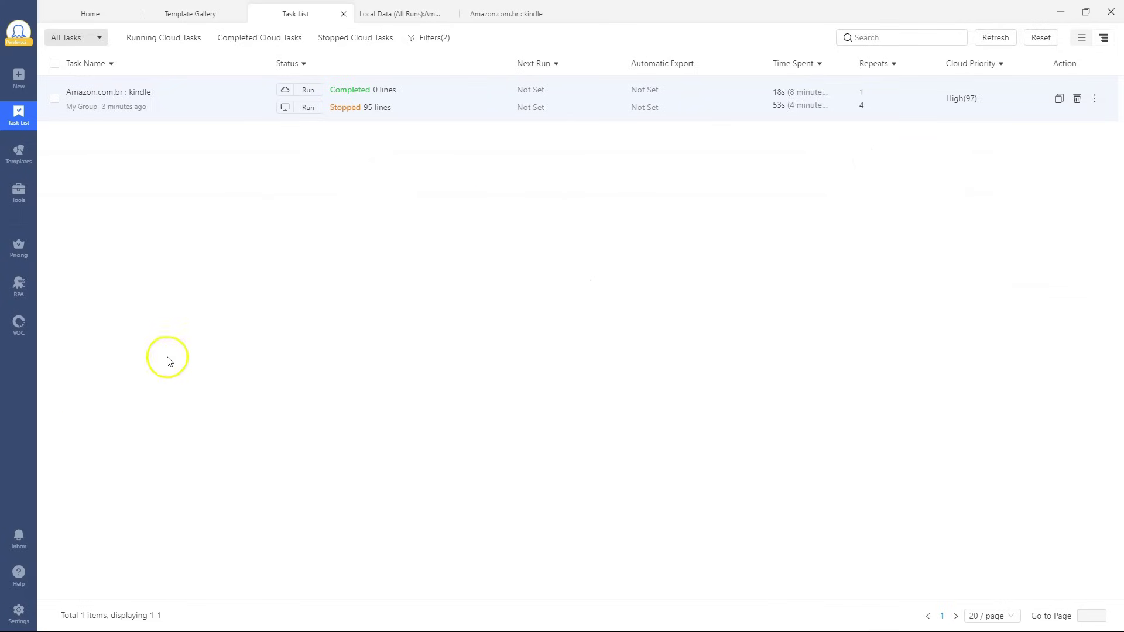